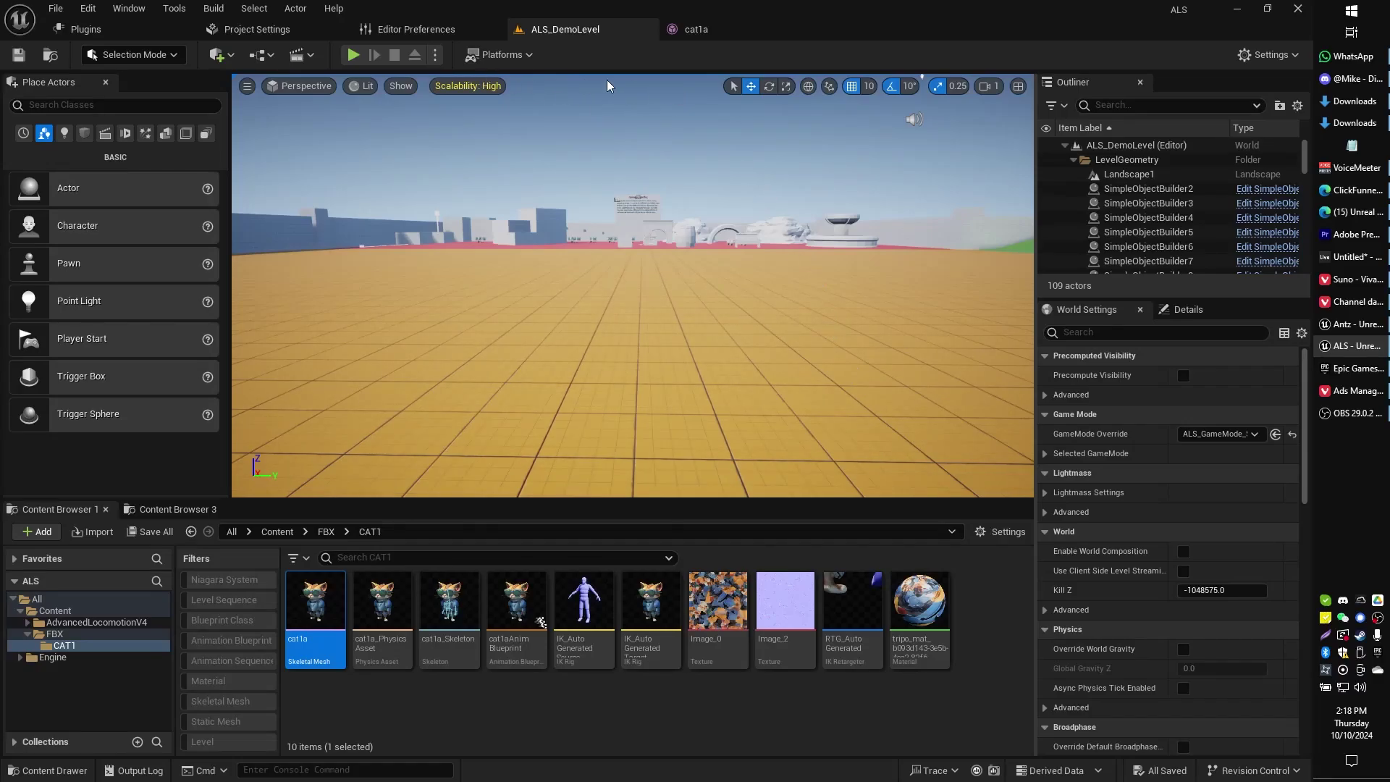
Step: Play-test the demo level full screen, running the cat character around in several directions, and end the play session
left_click(353, 54)
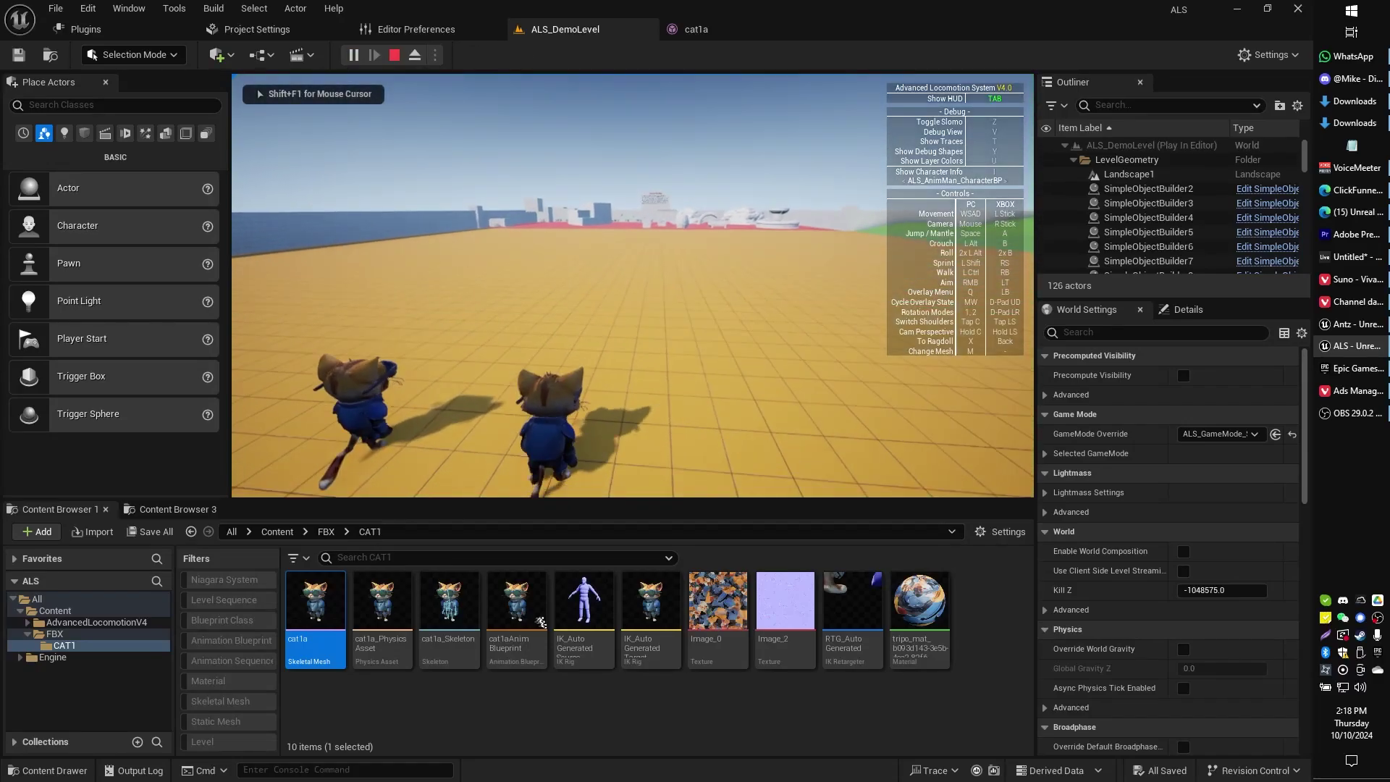
key("w")
key("F11")
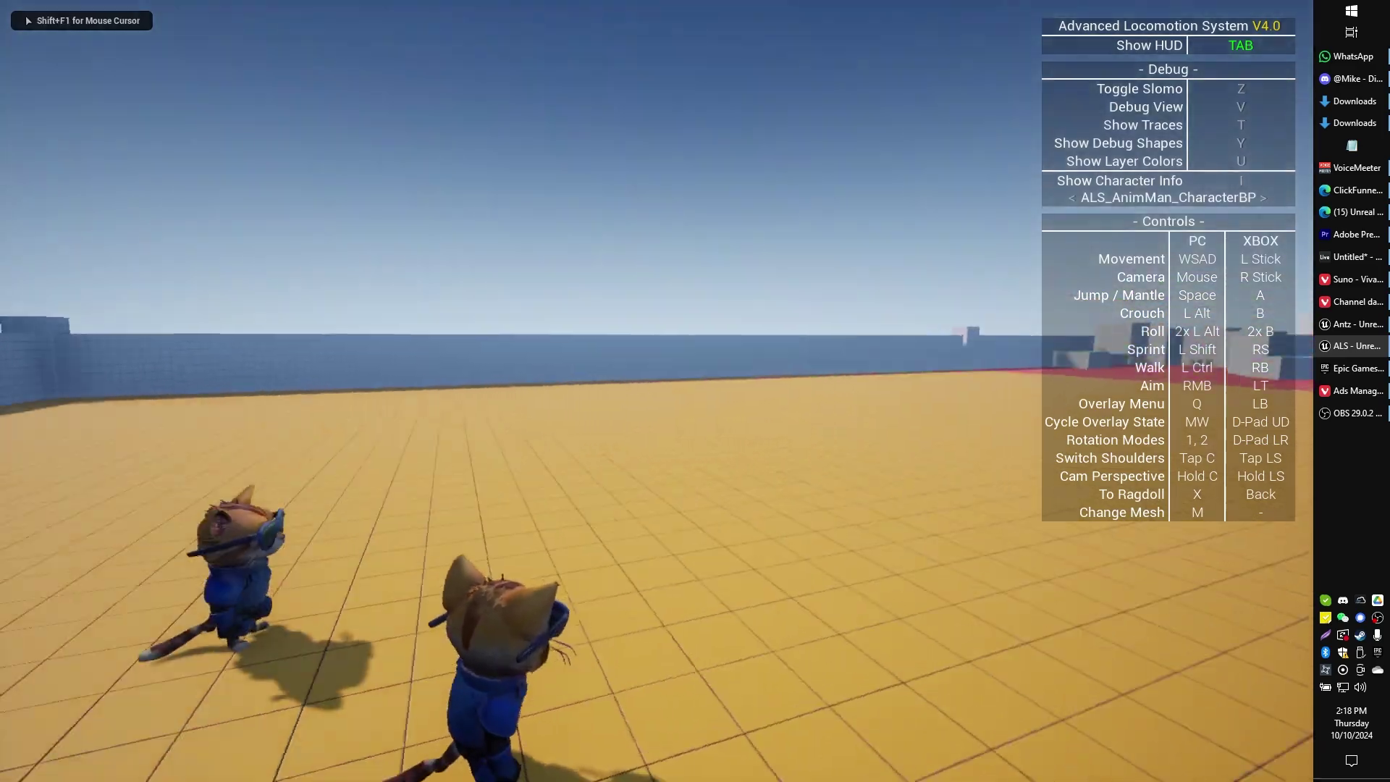
key("w")
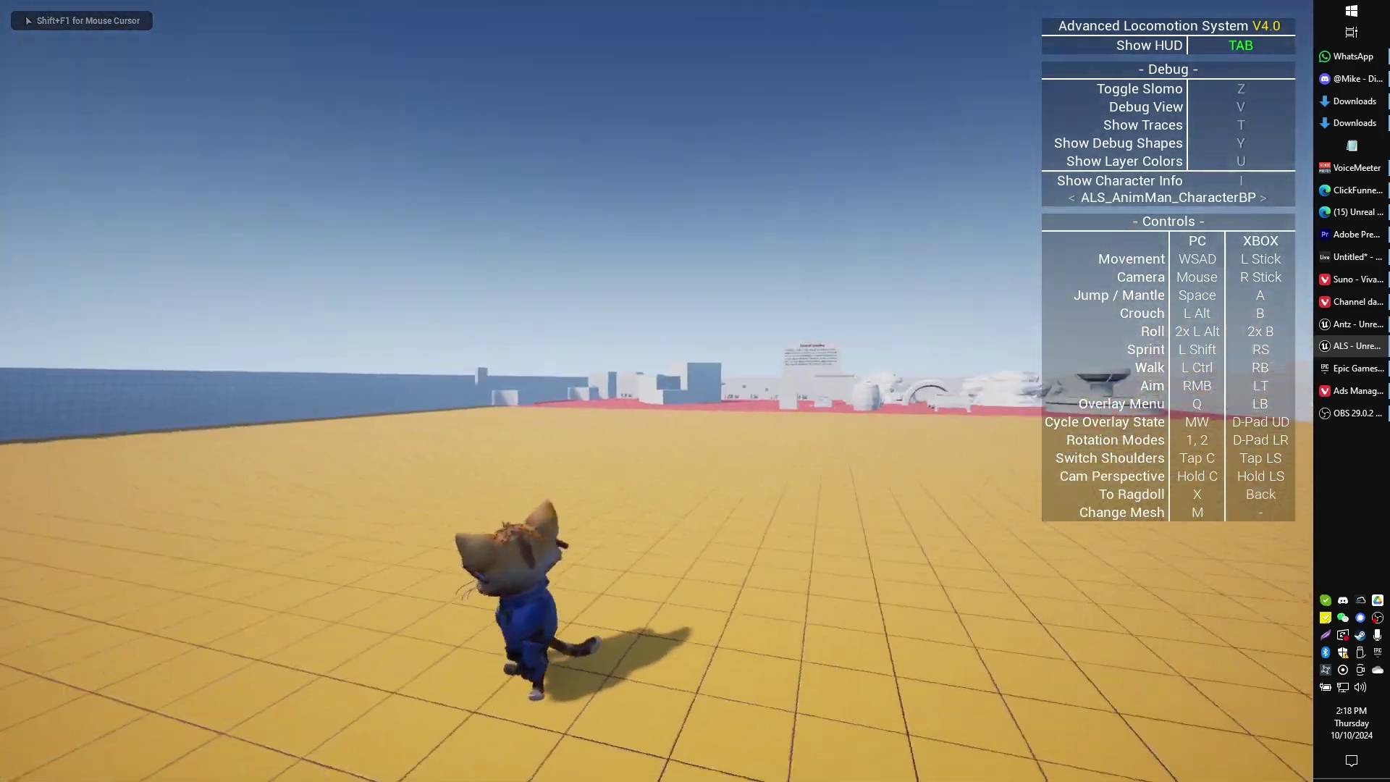
key("w")
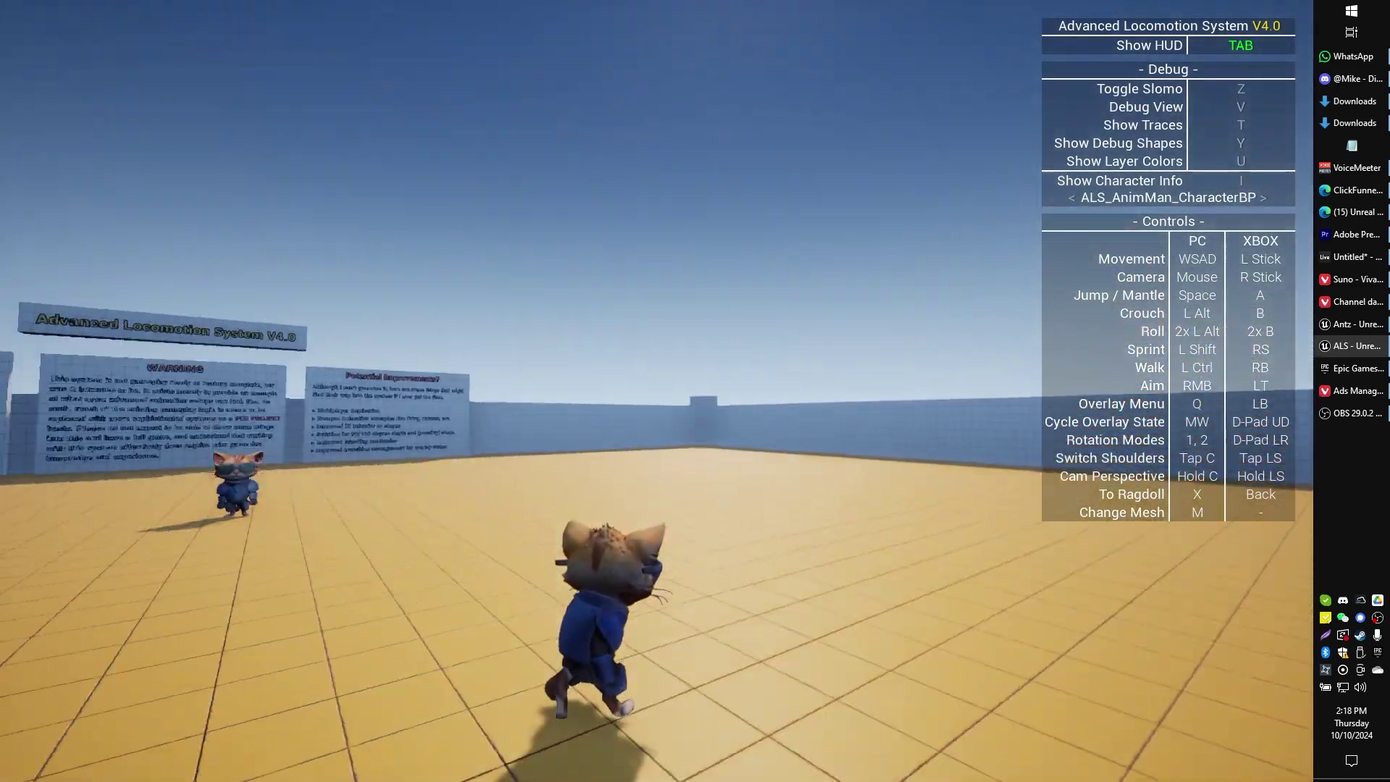
key("w")
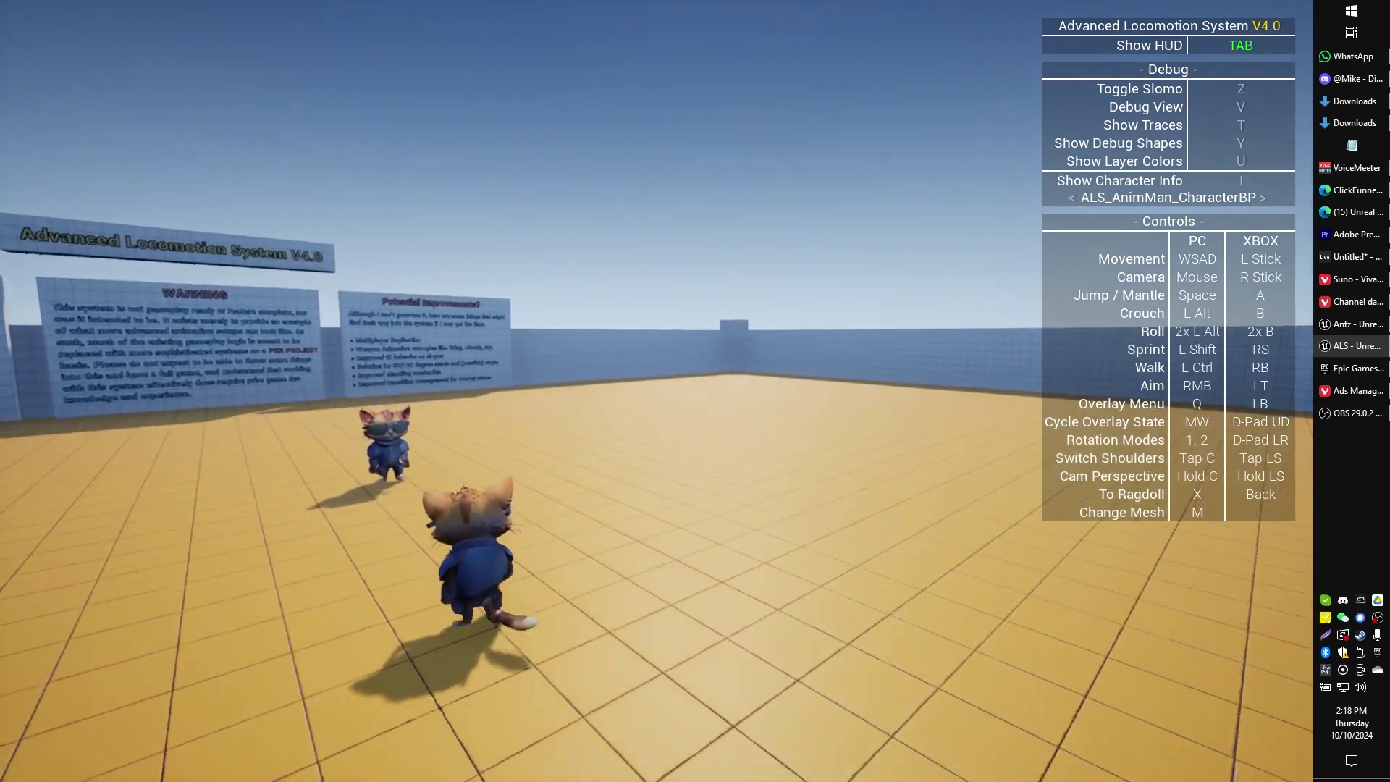
key("w")
key("s")
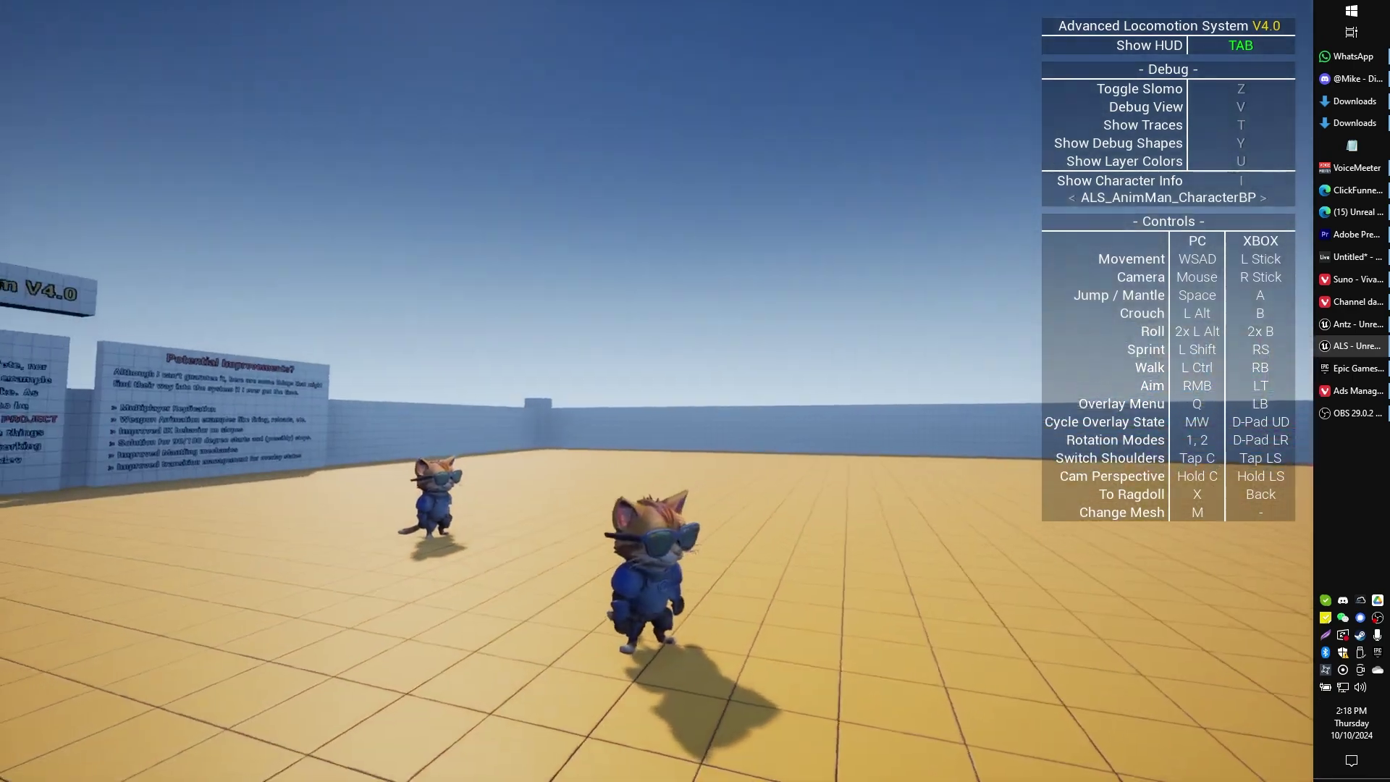
key("s")
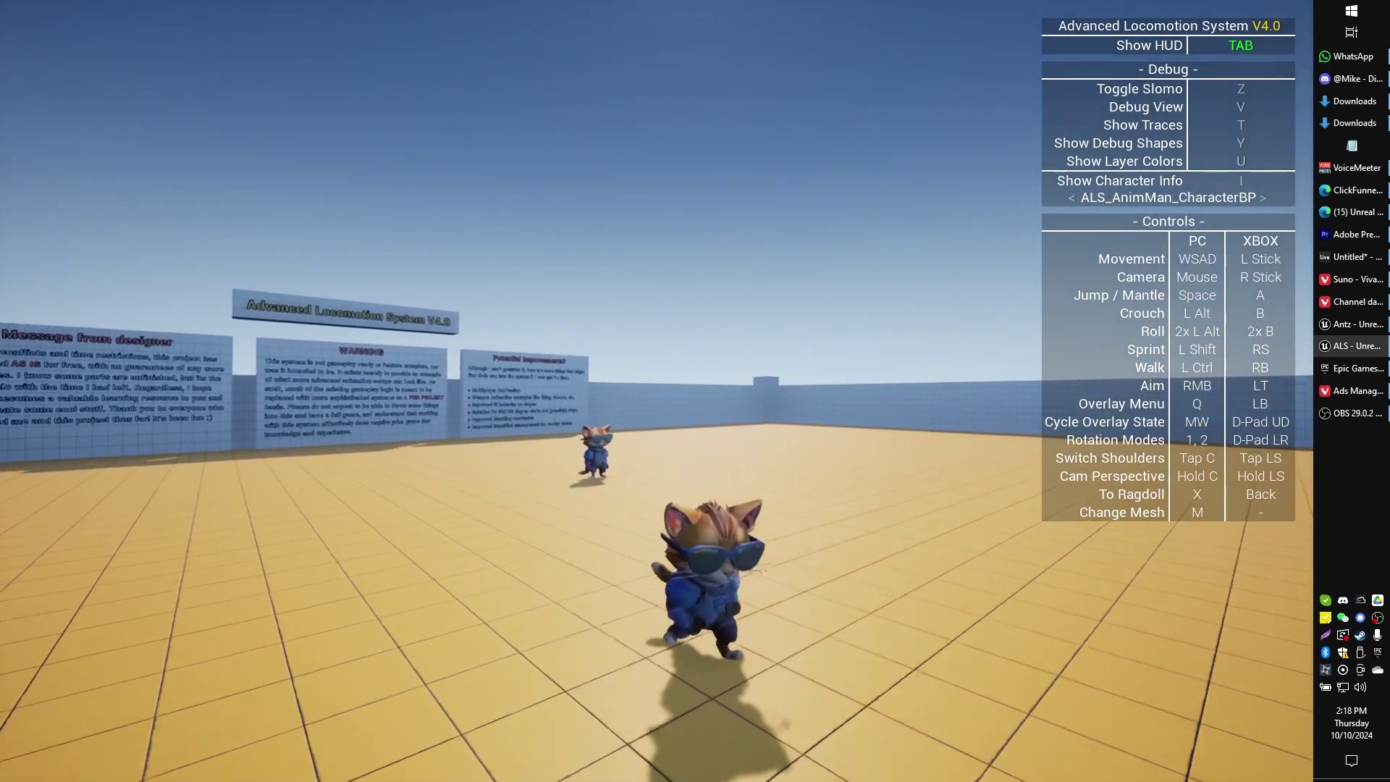
key("s")
key("a")
key("a")
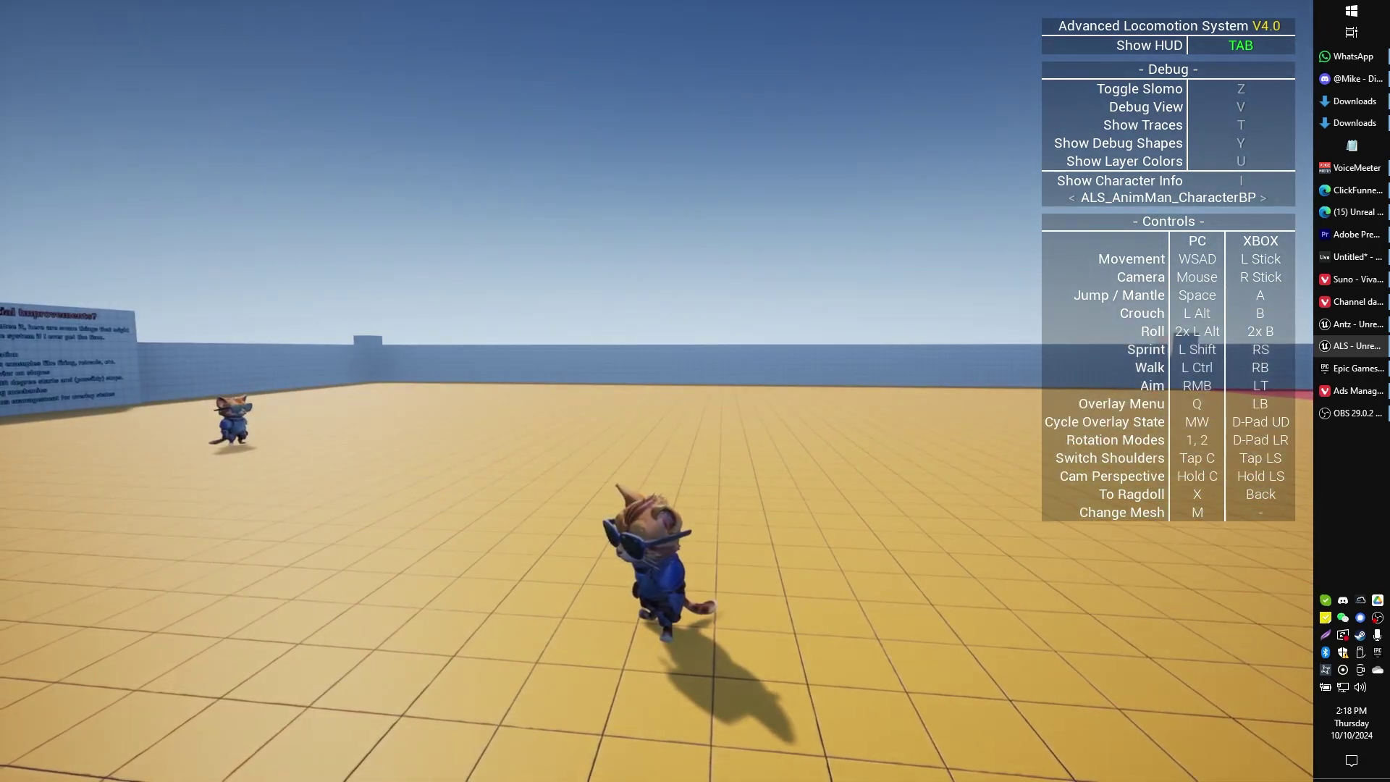
key("Escape")
key("F11")
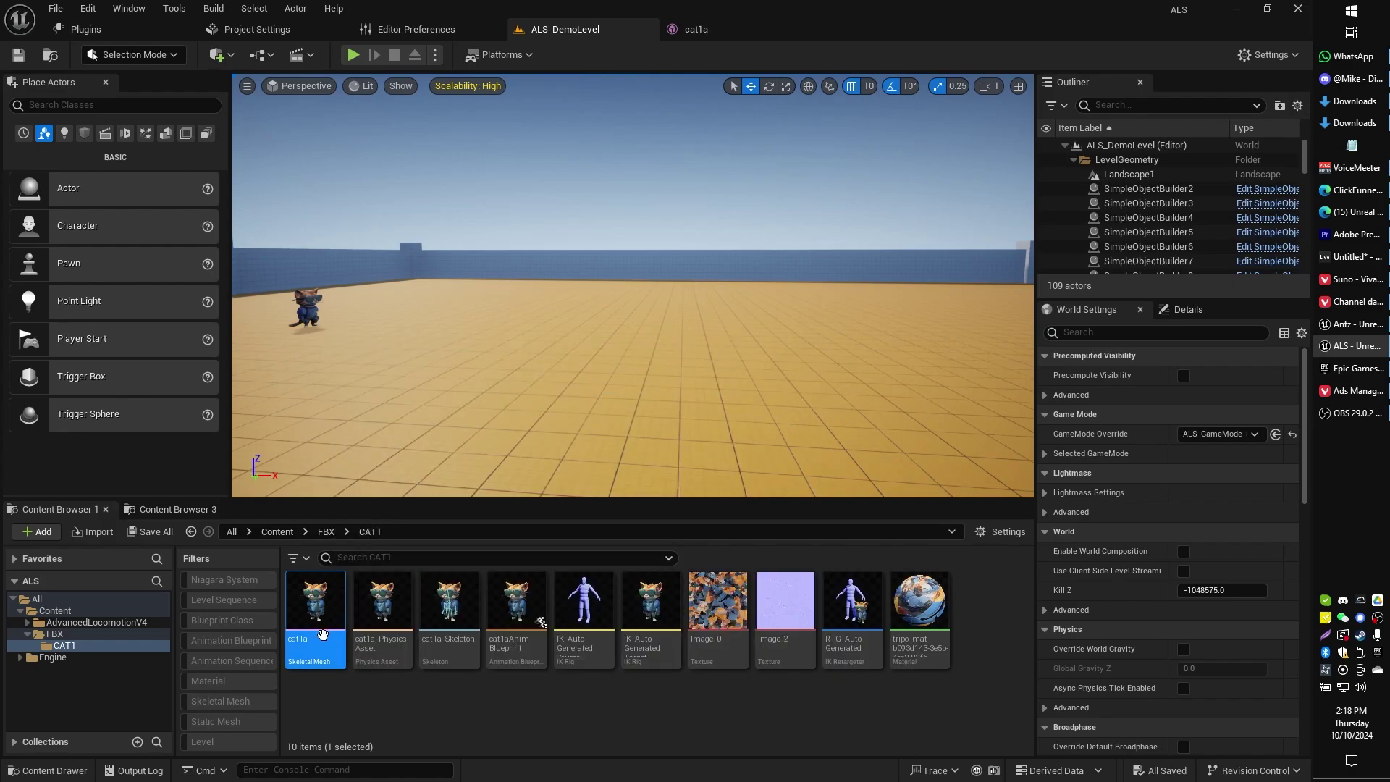
right_click(325, 602)
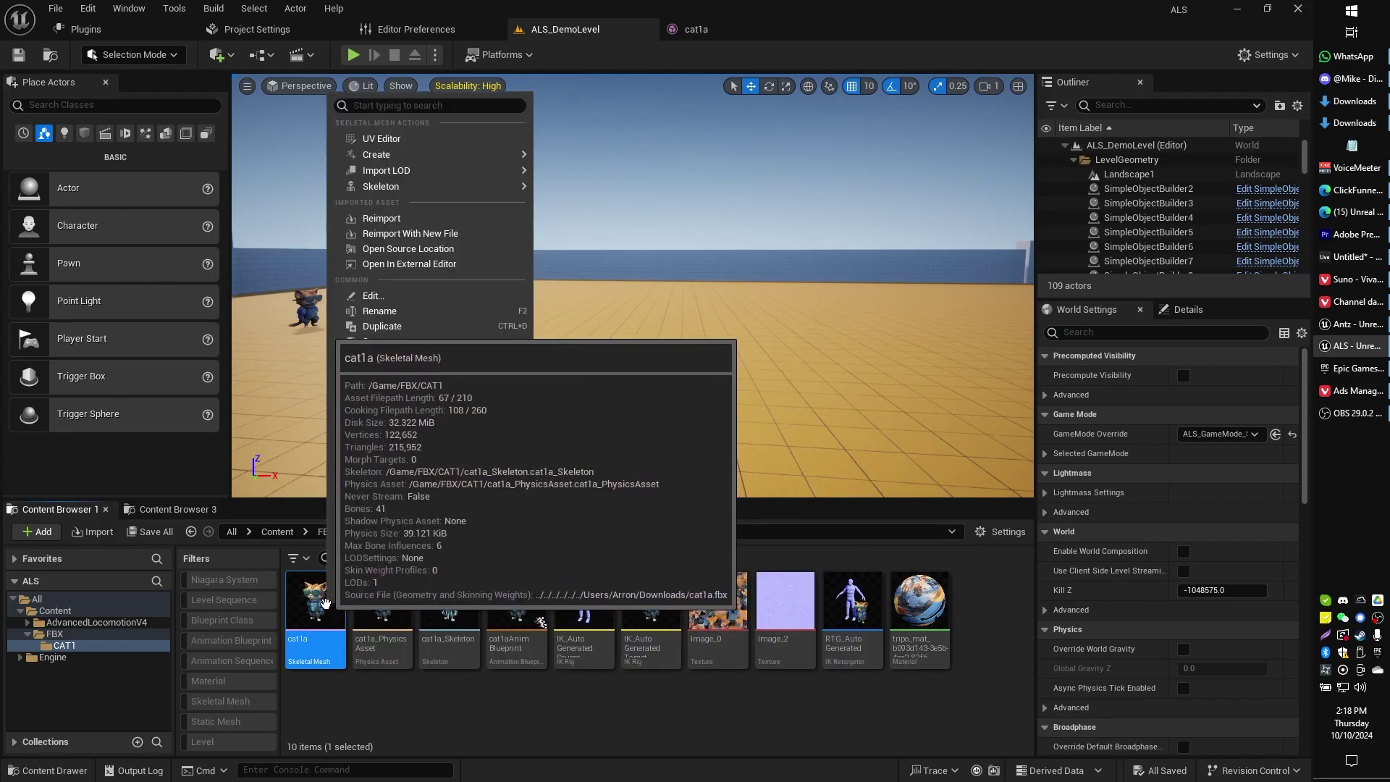
mouse_move(460, 154)
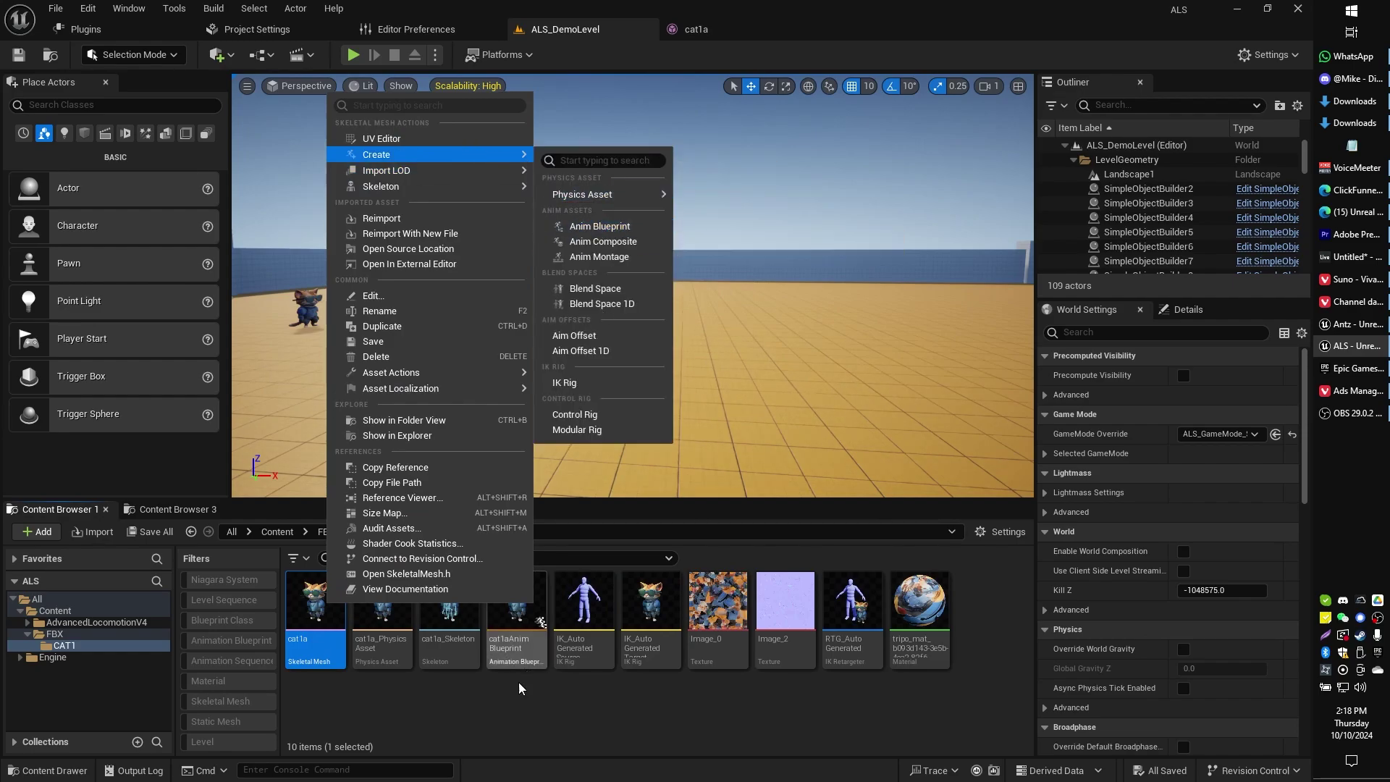
left_click(507, 714)
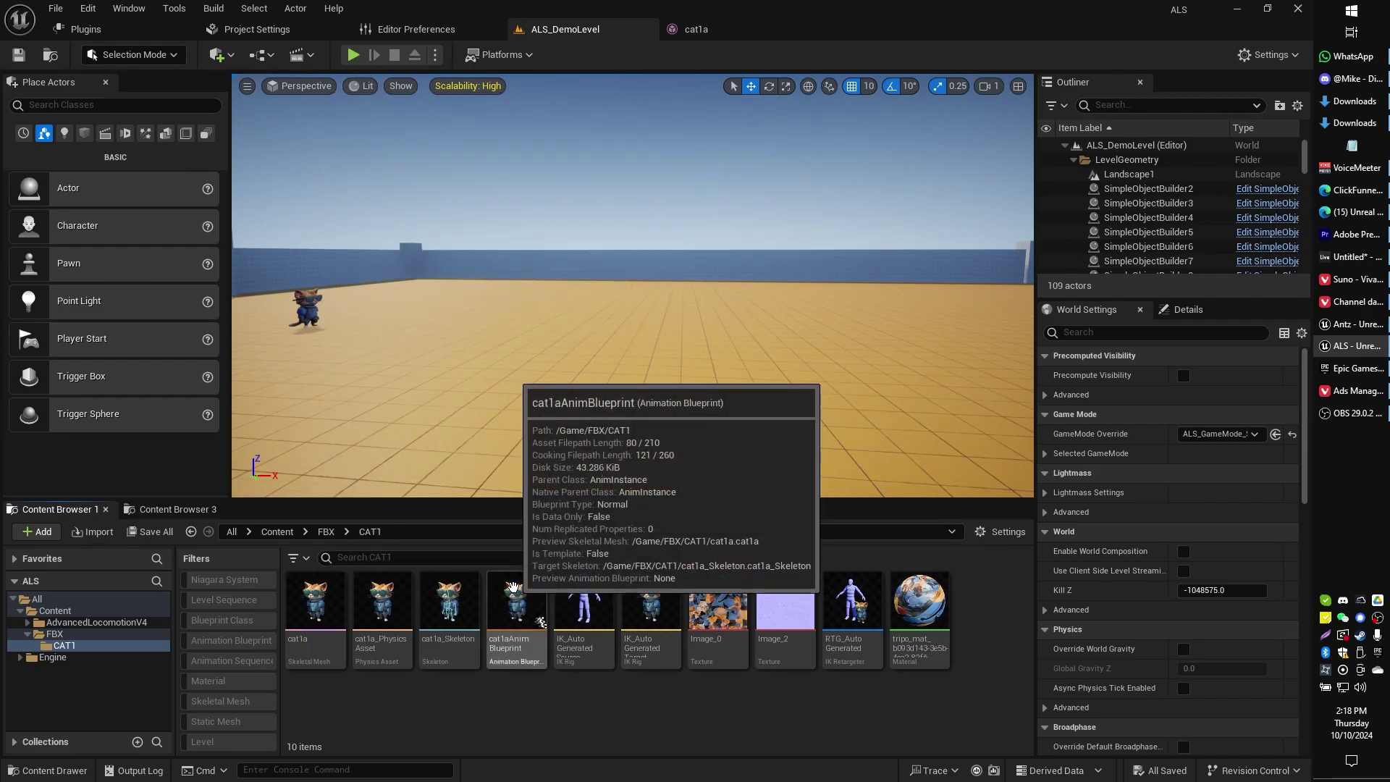
Step: Open cat1aAnimBlueprint and examine the Retarget Pose From Mesh setup in its AnimGraph
left_click(516, 590)
double_click(515, 587)
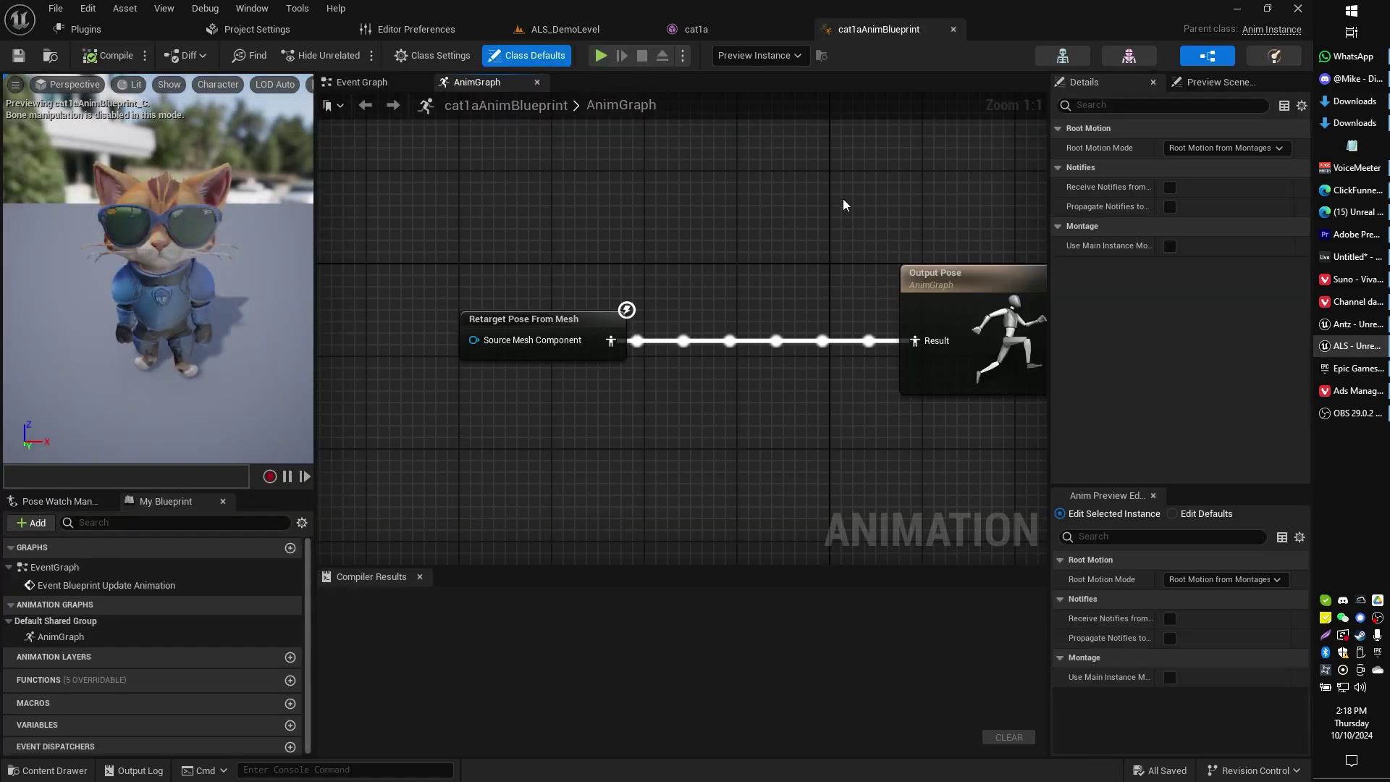
right_click_drag(829, 198, 765, 214)
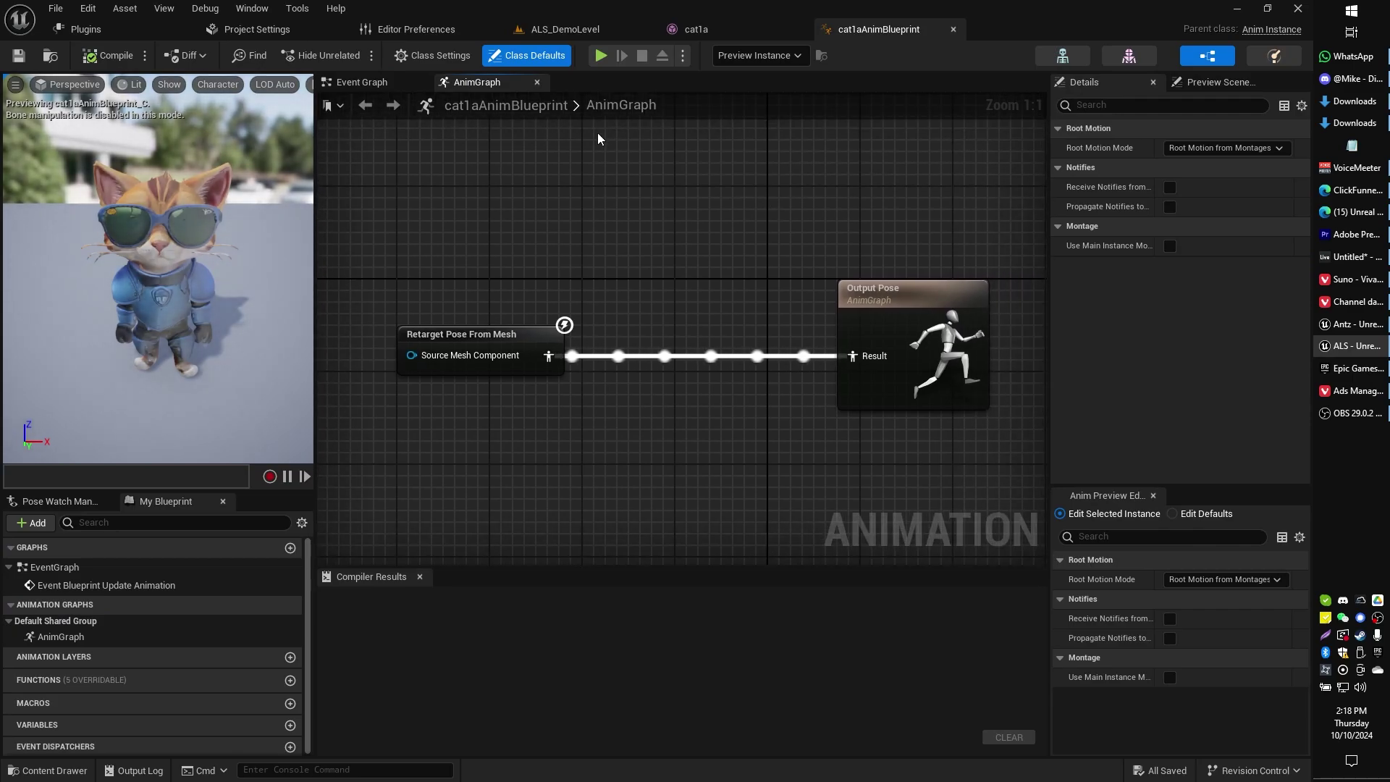
Step: Return to ALS_DemoLevel and filter the AdvancedLocomotionV4 folder to show only Animation Blueprint assets
left_click(546, 31)
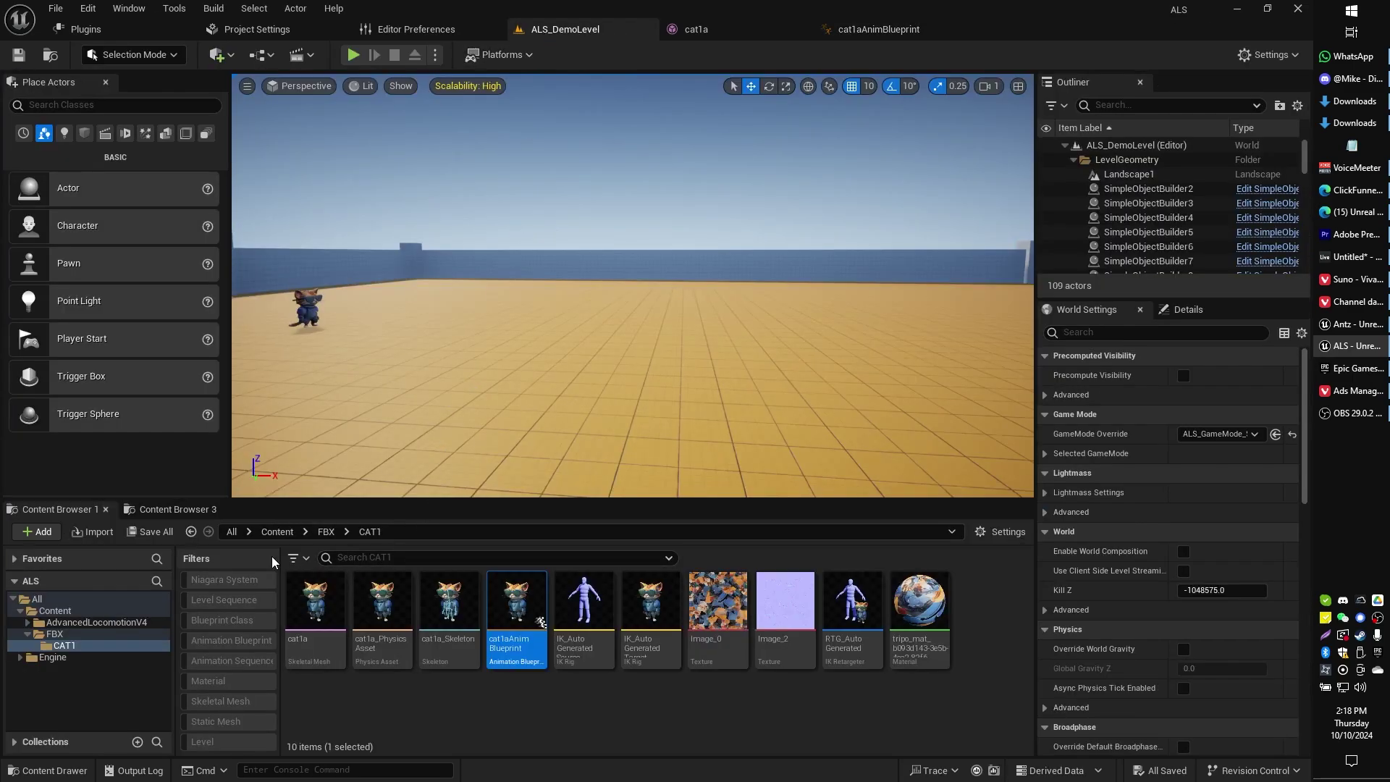
left_click(276, 531)
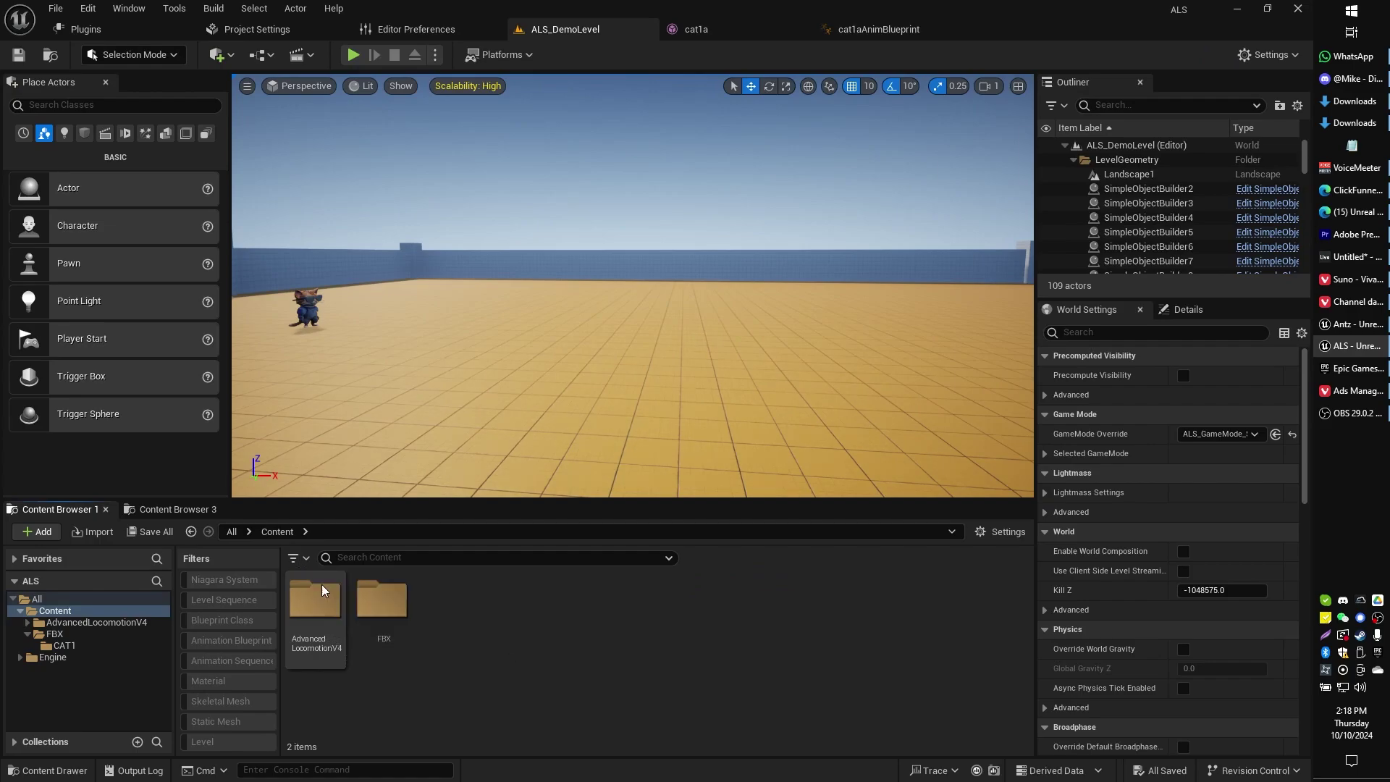
double_click(323, 612)
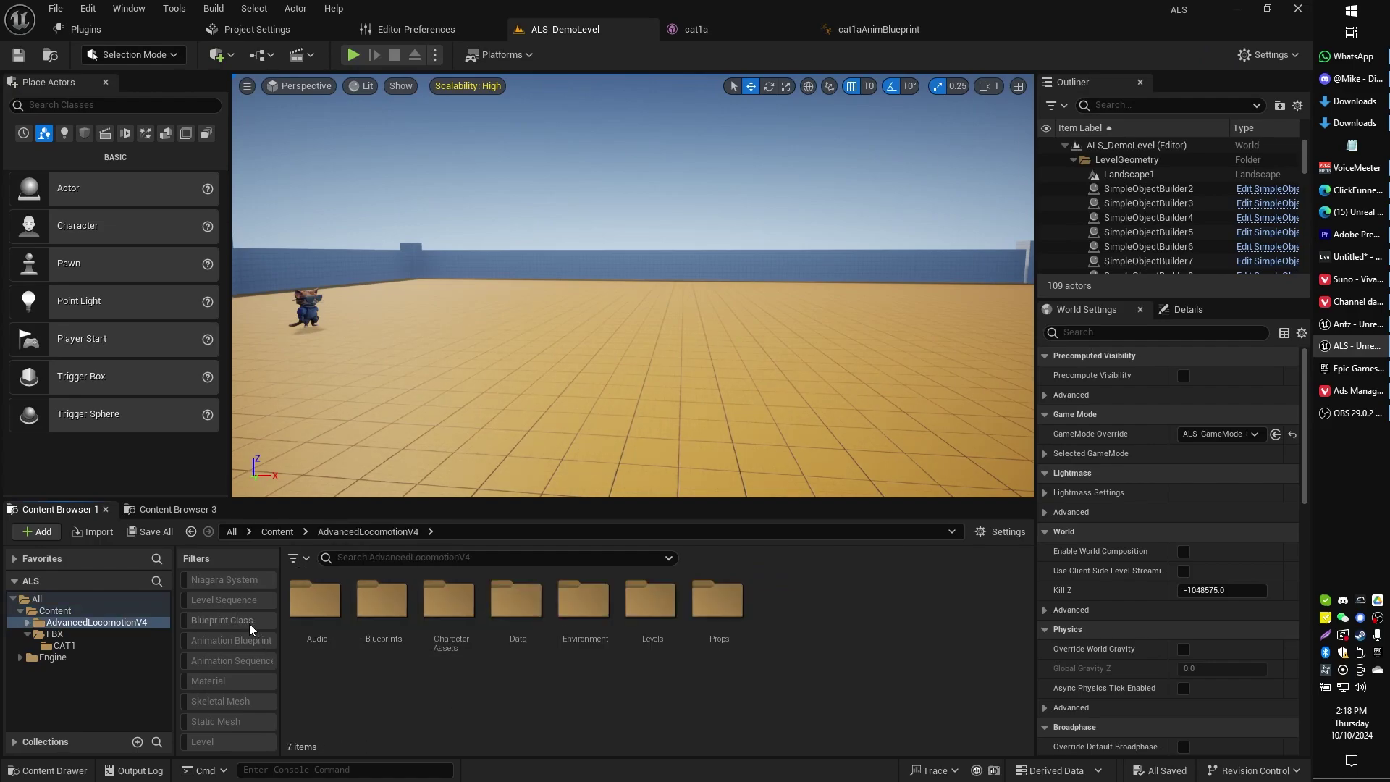
left_click(242, 641)
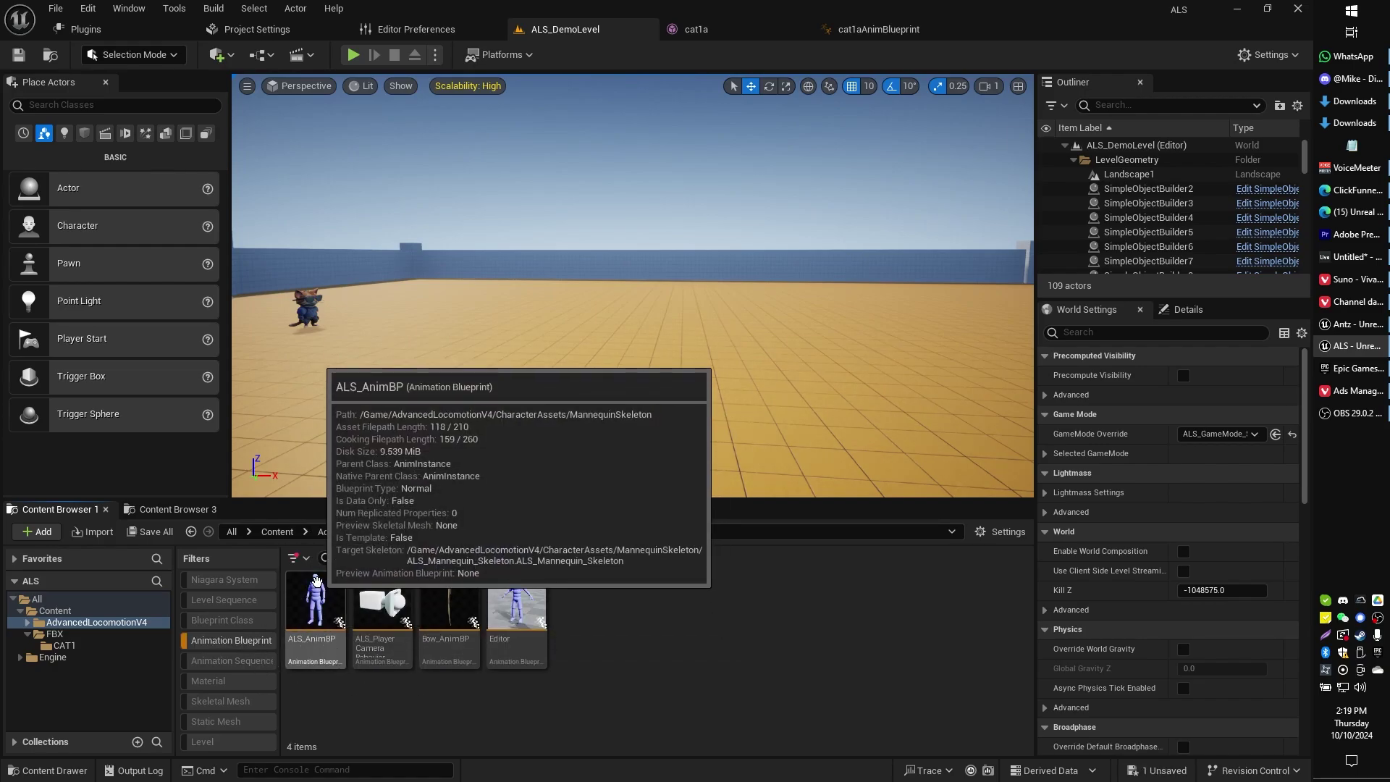
Step: Start Retarget Animations for ALS_AnimBP with cat1a as the target skeletal mesh, and close the setup without exporting
right_click(316, 580)
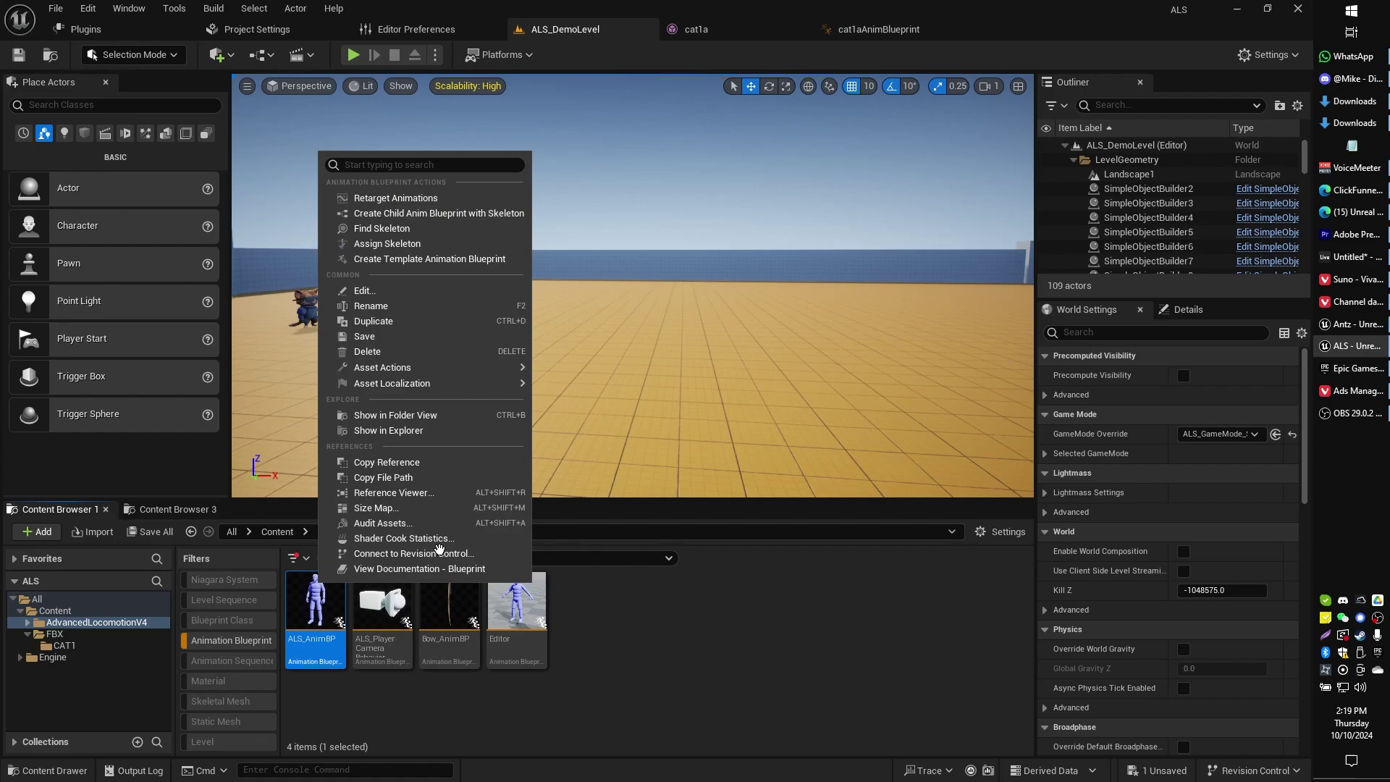
left_click(442, 199)
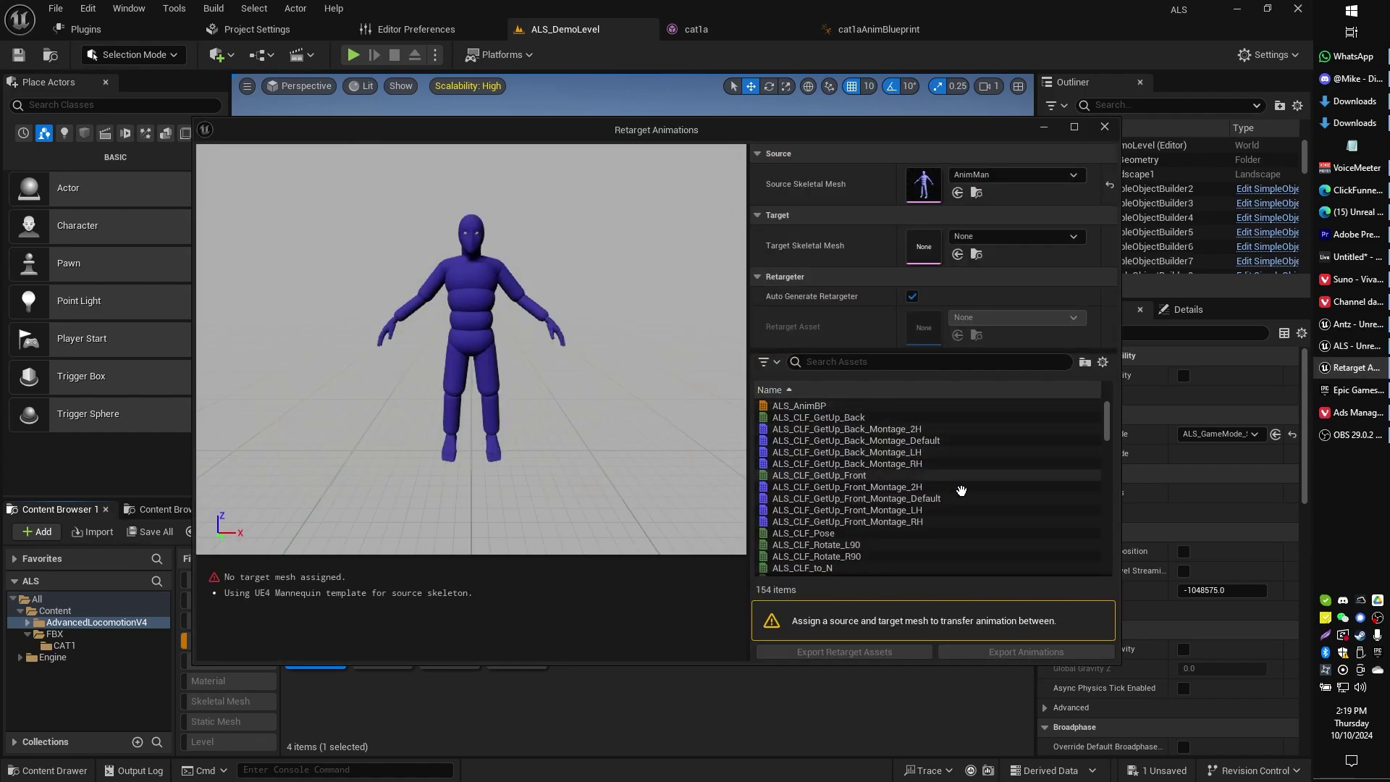
left_click(965, 237)
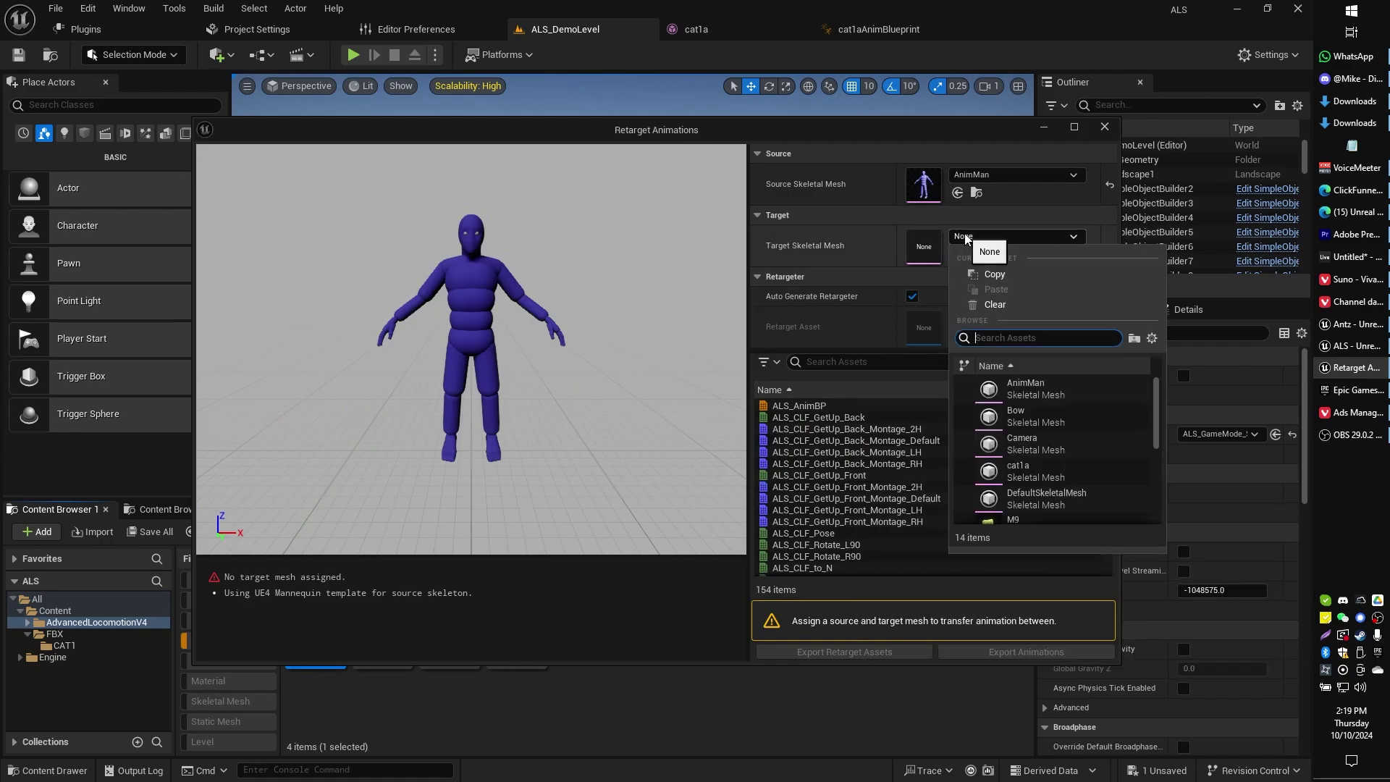
left_click(1045, 474)
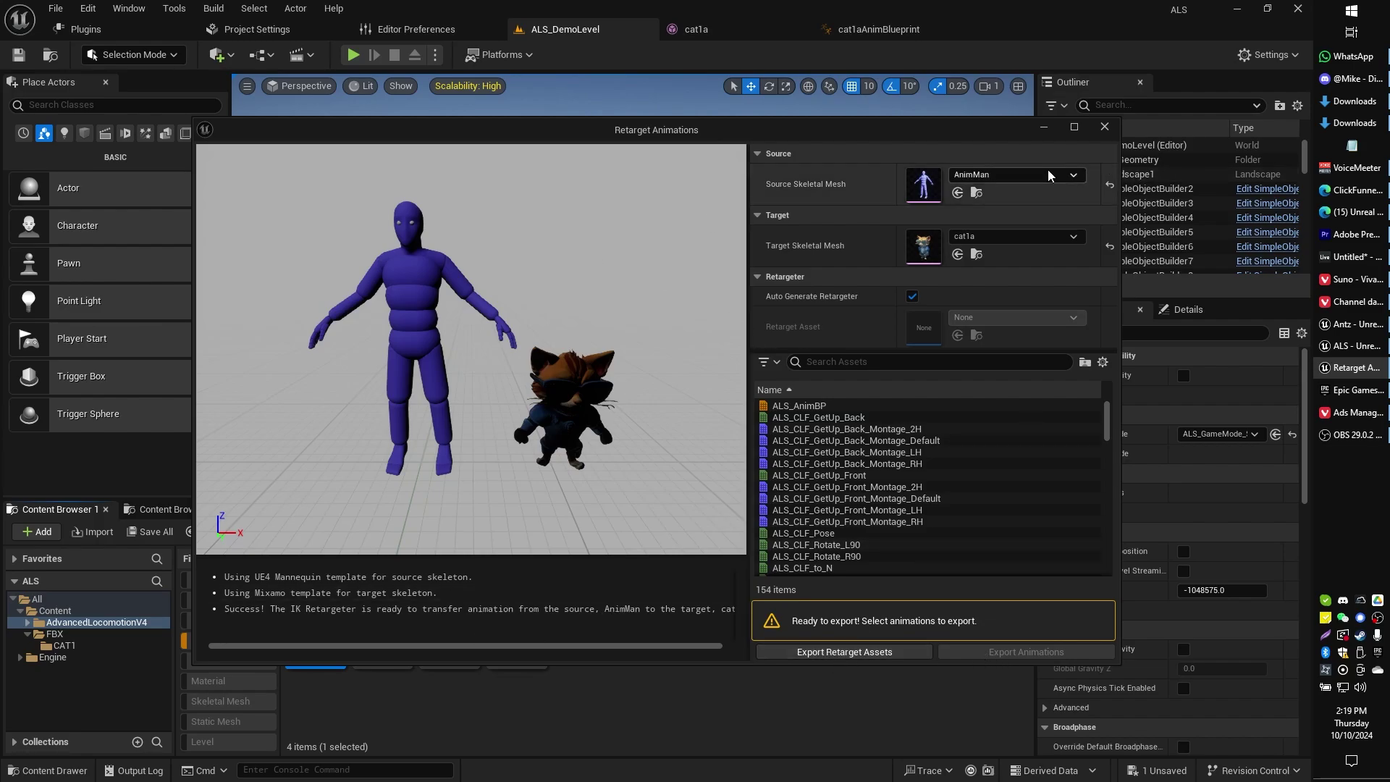
left_click(1102, 129)
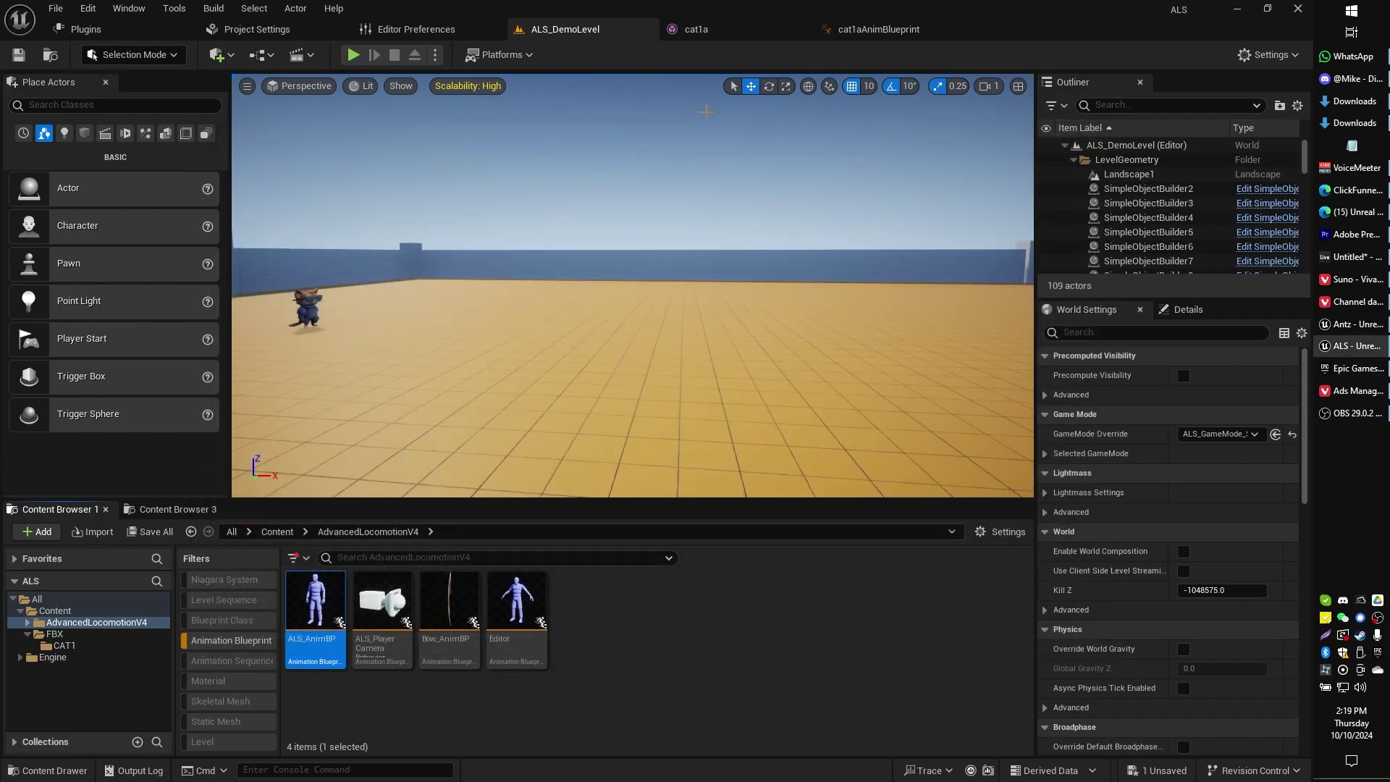
Step: Remove the Animation Blueprint filter and go back to the CAT1 folder inside FBX
left_click(278, 532)
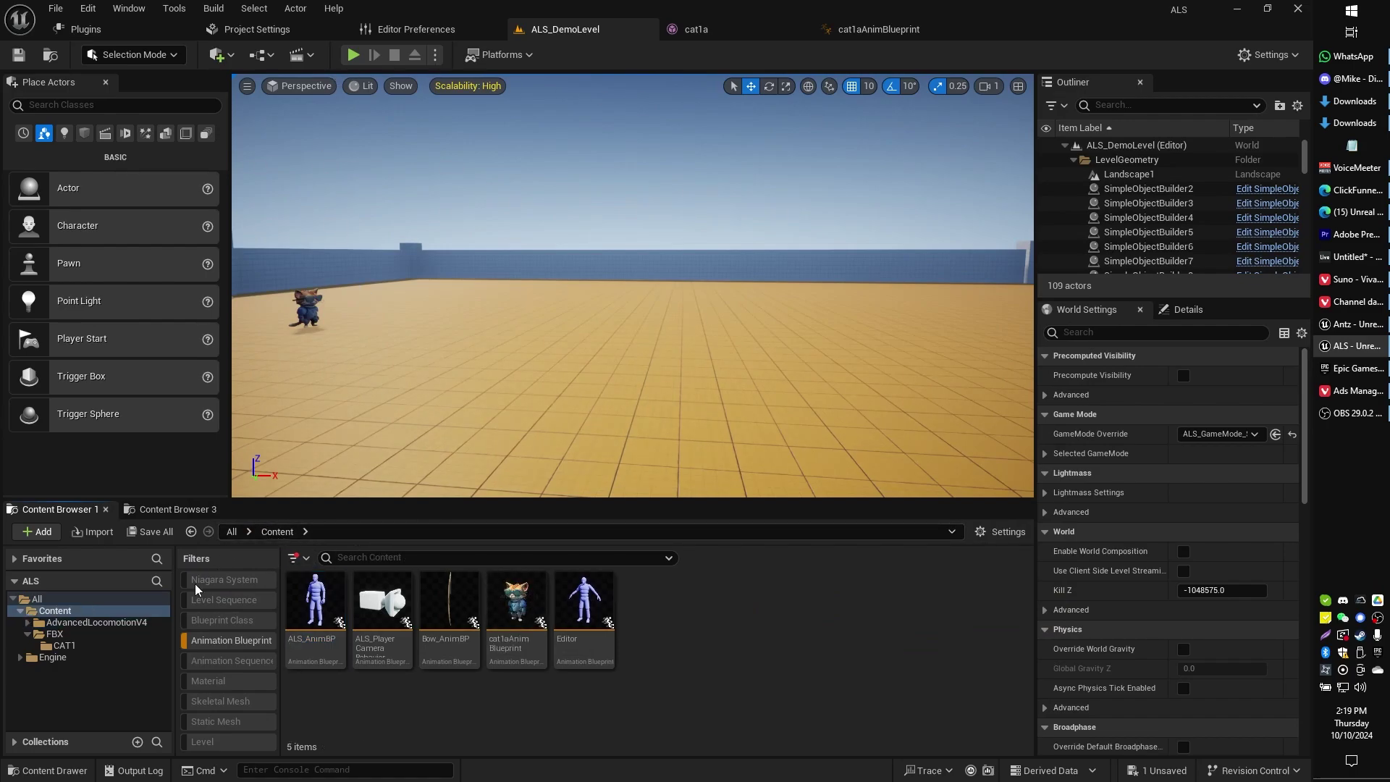
left_click(219, 642)
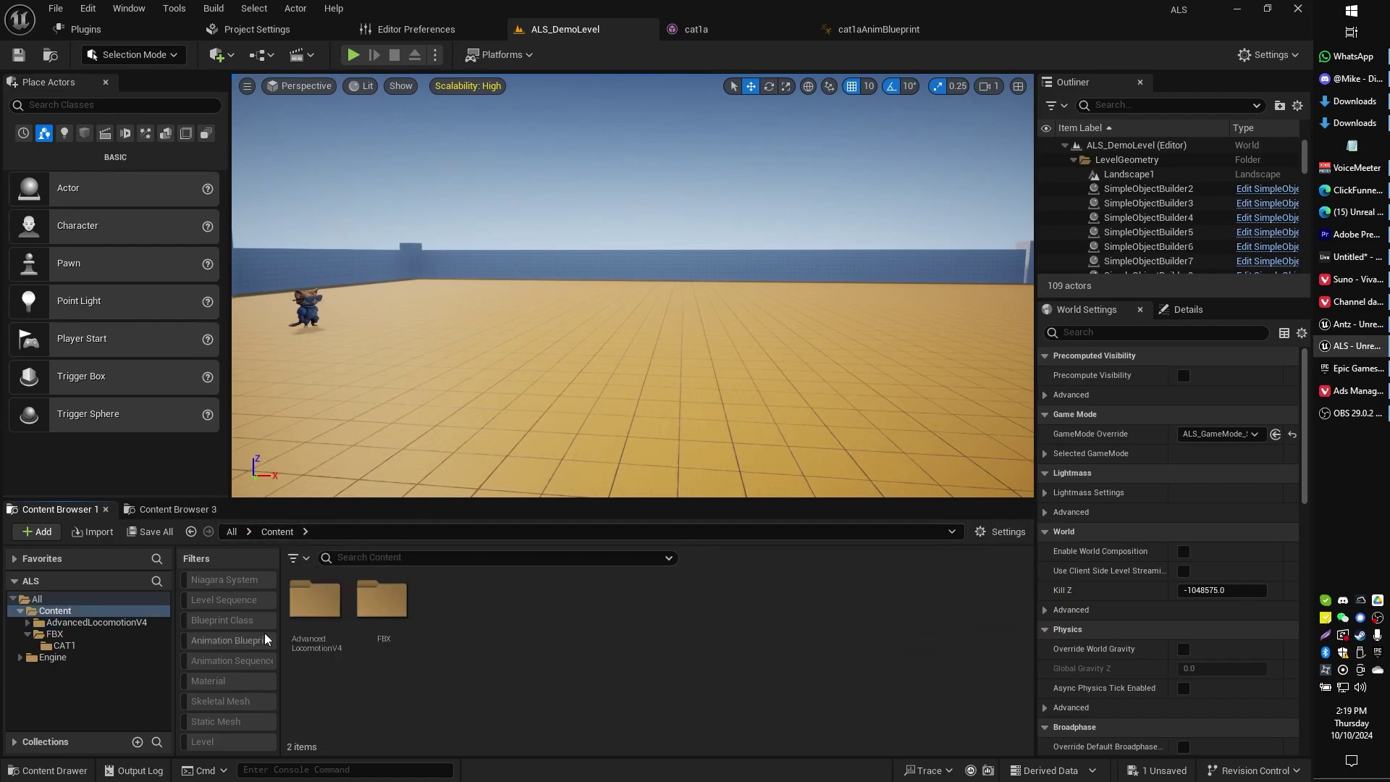
double_click(382, 608)
double_click(319, 612)
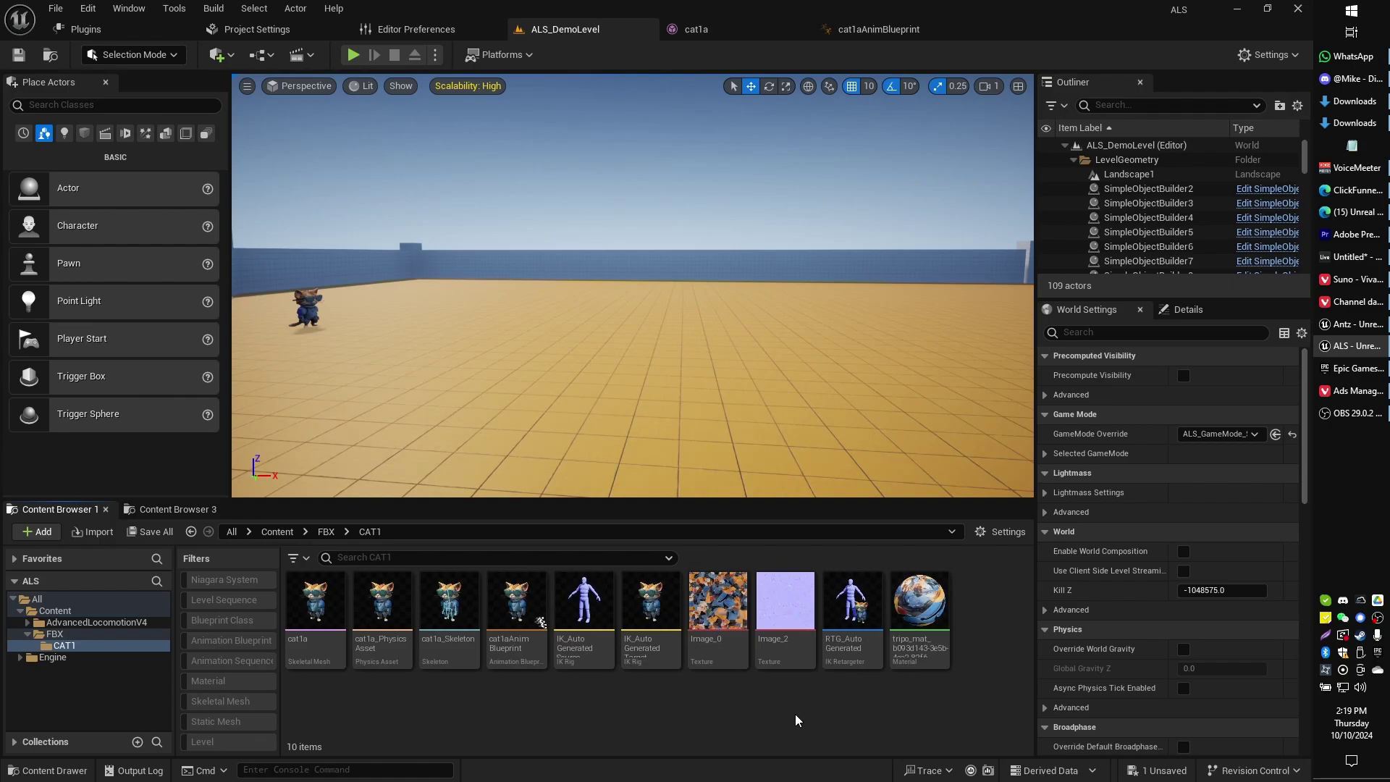
Step: Select the two auto-generated IK Rigs and the IK Retargeter in CAT1, and open the retargeter
left_click(583, 615)
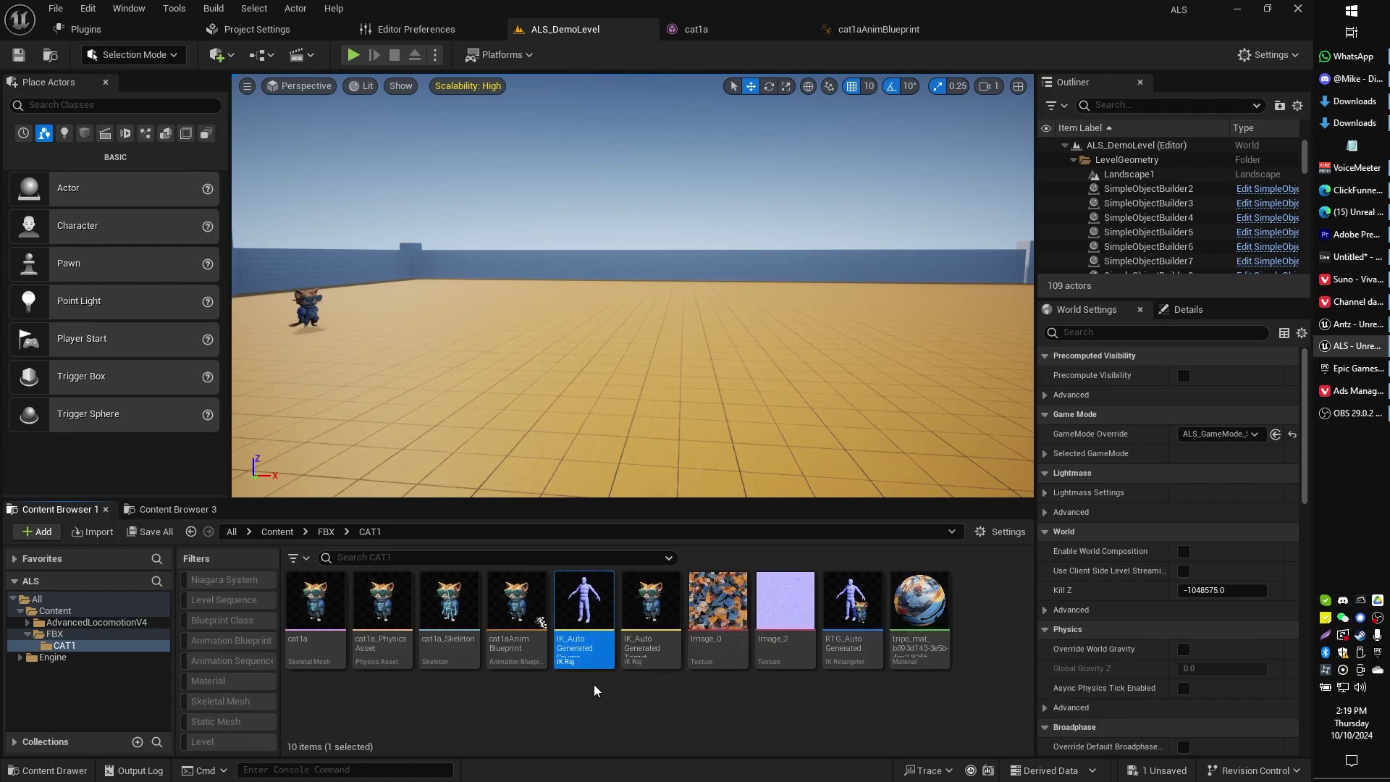
left_click(651, 630, "ctrl")
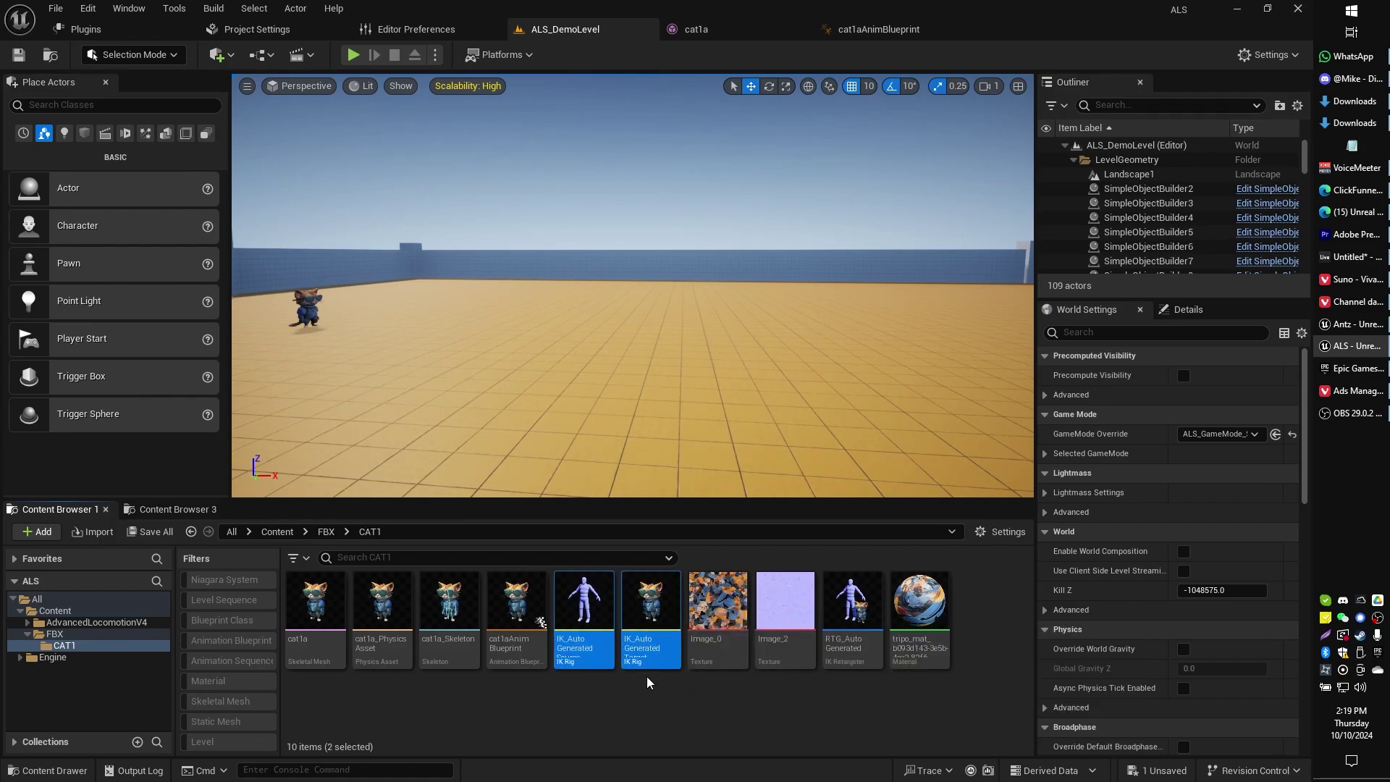
left_click(852, 629, "ctrl")
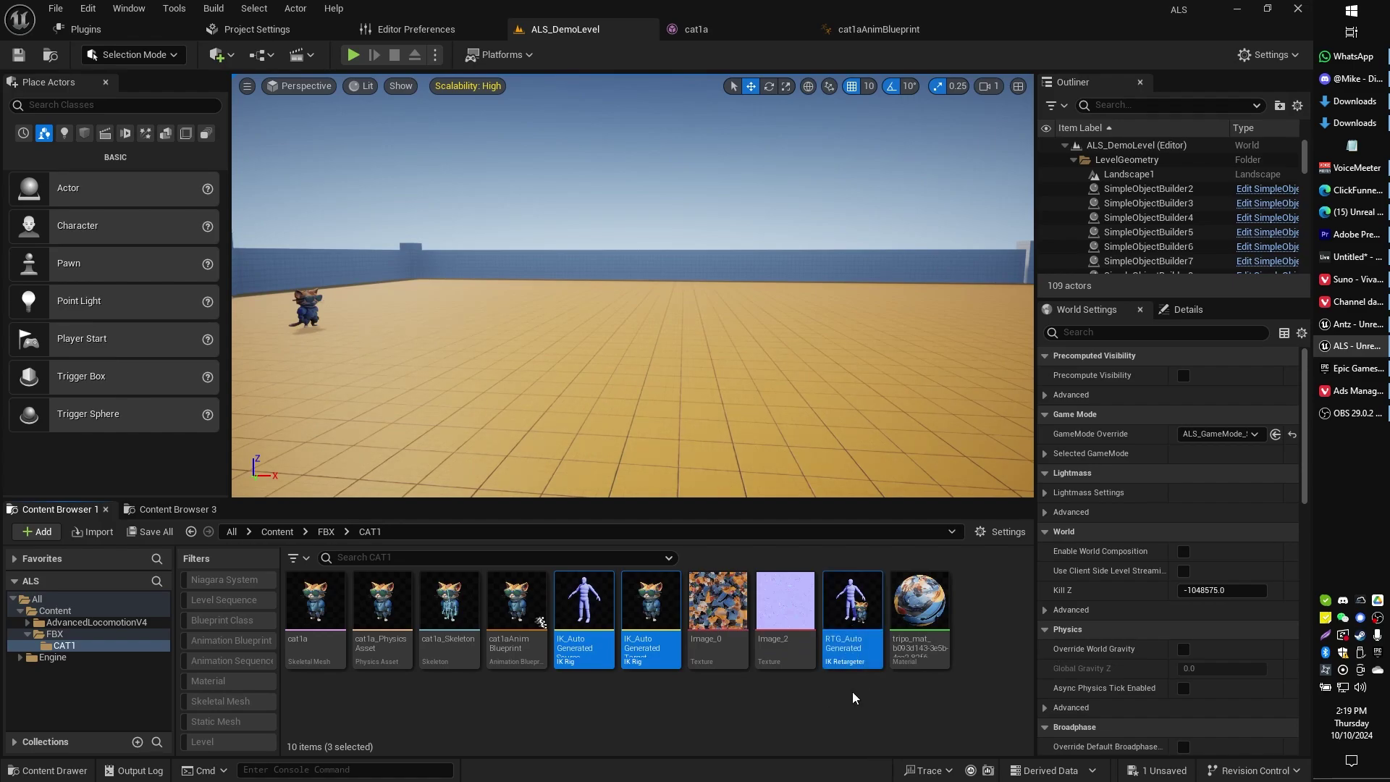
left_click(852, 629)
double_click(849, 618)
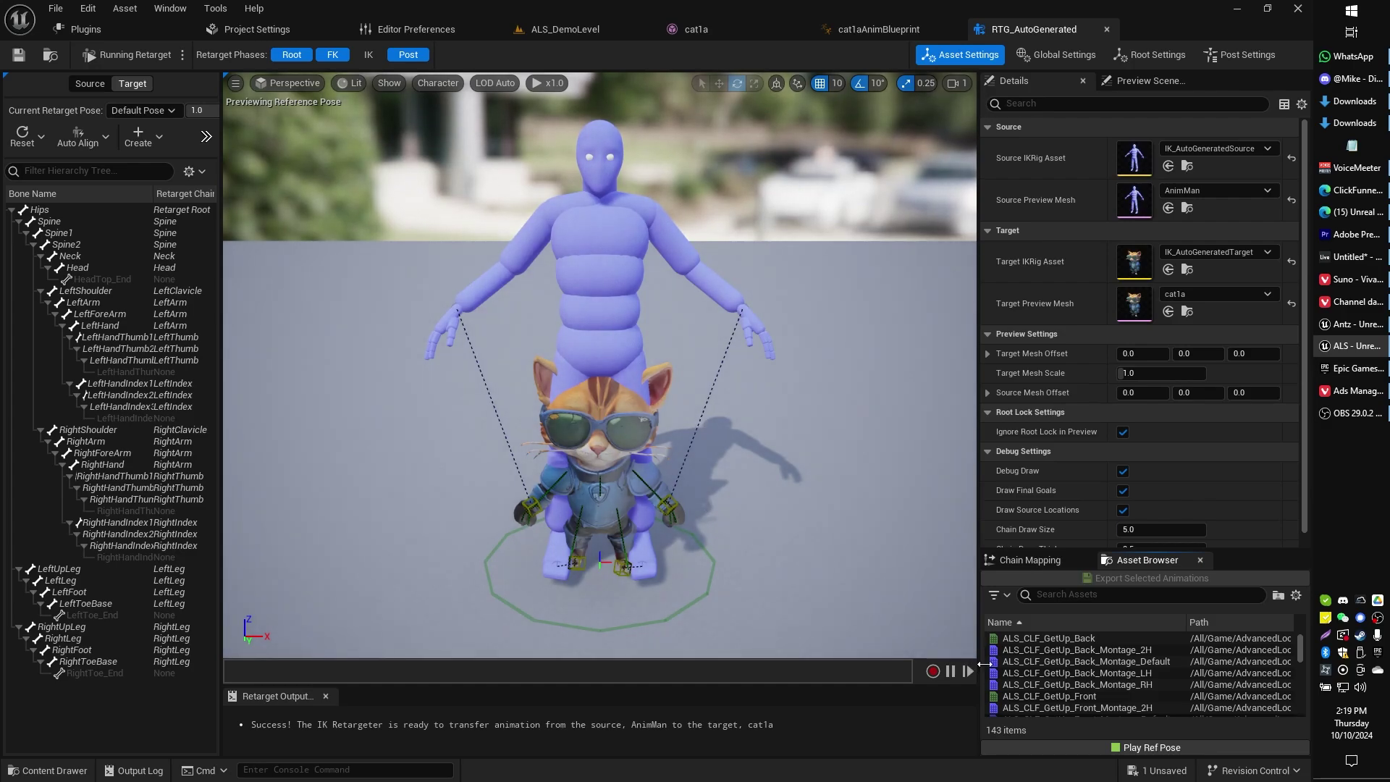
Step: Preview ALS_CLF_GetUp_Back, ALS_CLF_Pose and ALS_CLF_GetUp_Front_Montage_2H on the cat in the retargeter, and close it
left_click(1047, 638)
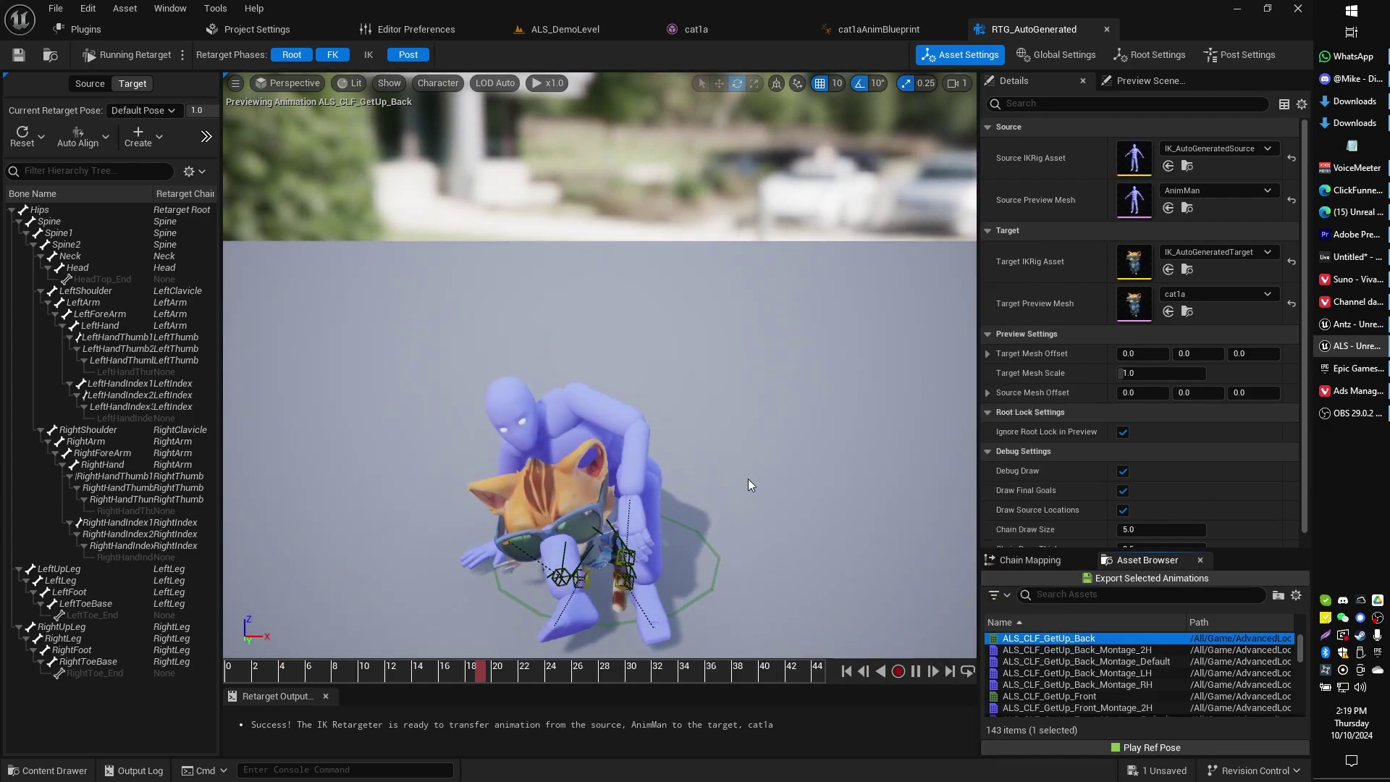
scroll(600, 364, "down", 4)
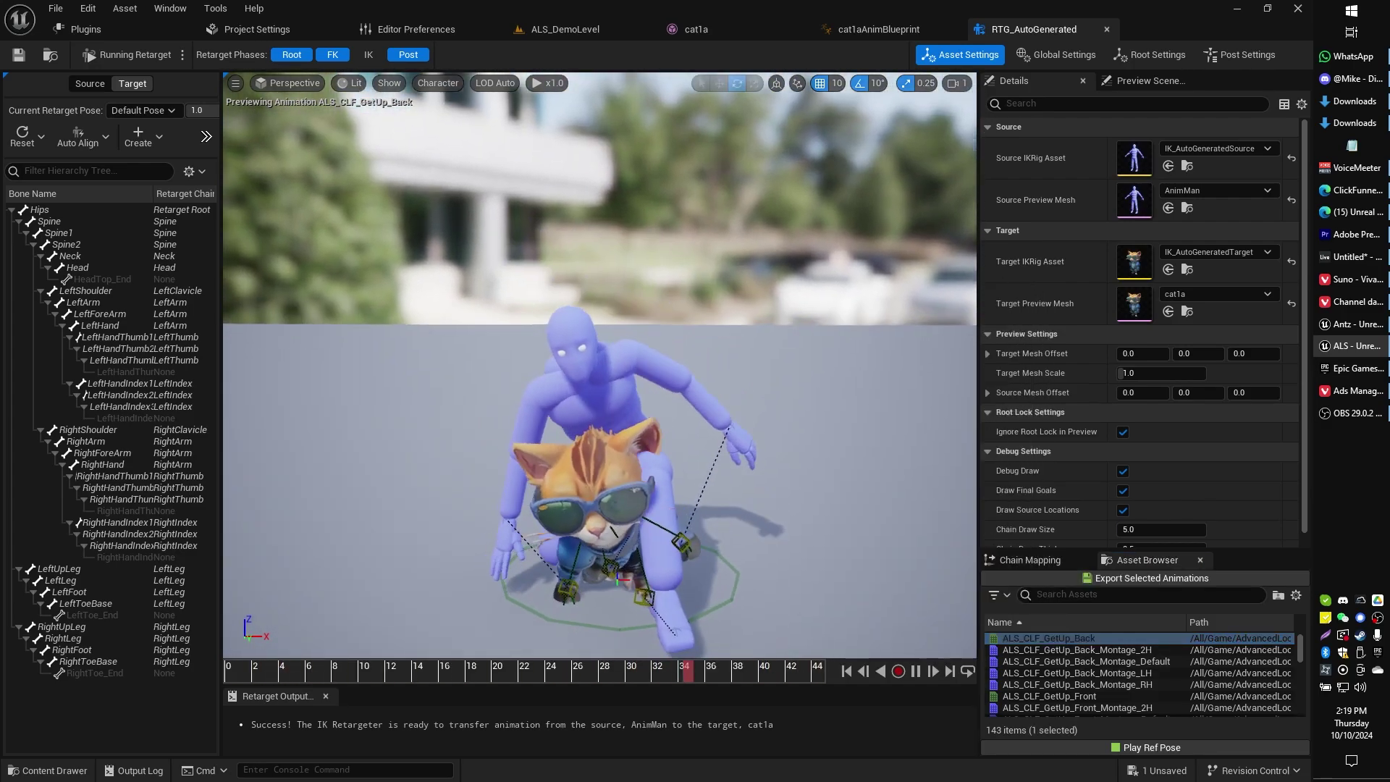
scroll(1117, 692, "down", 1)
scroll(1117, 692, "down", 1)
left_click(1042, 707)
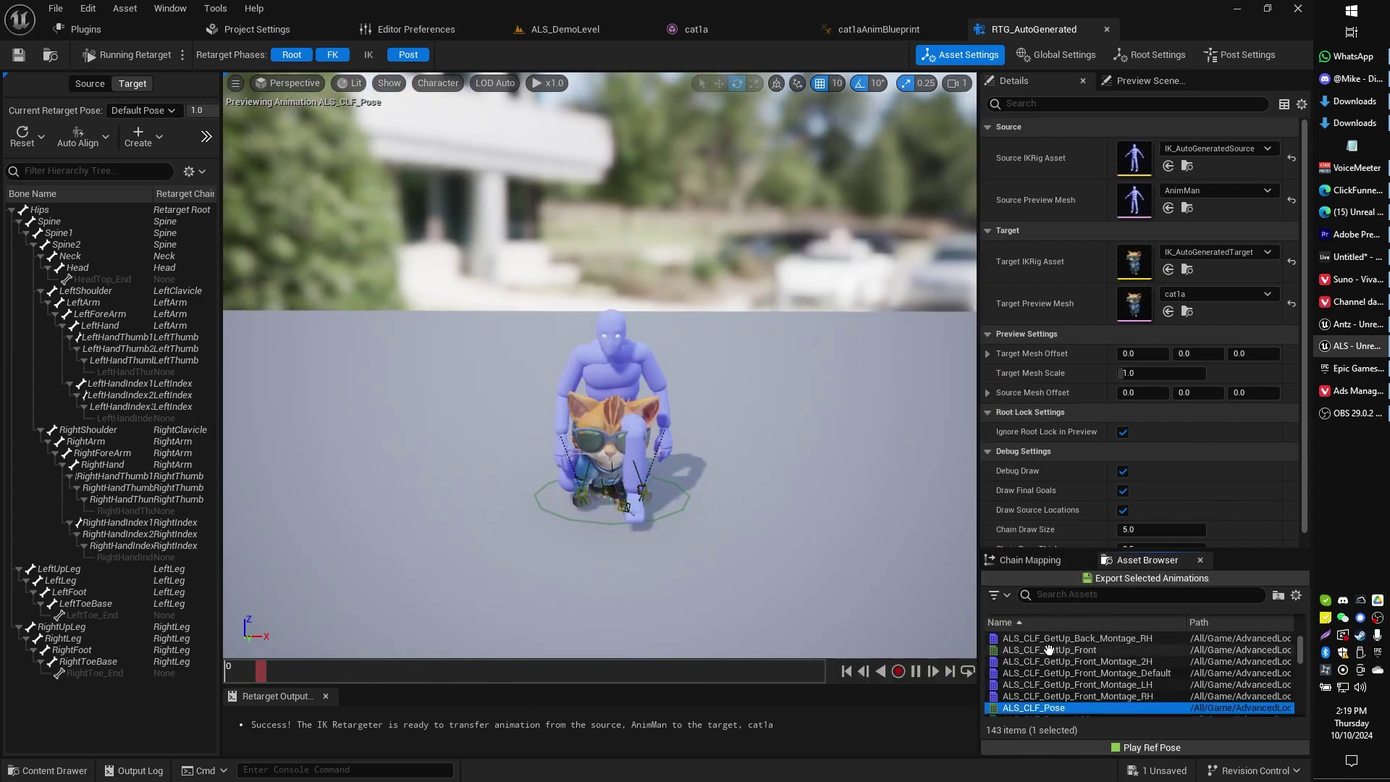
left_click(1072, 661)
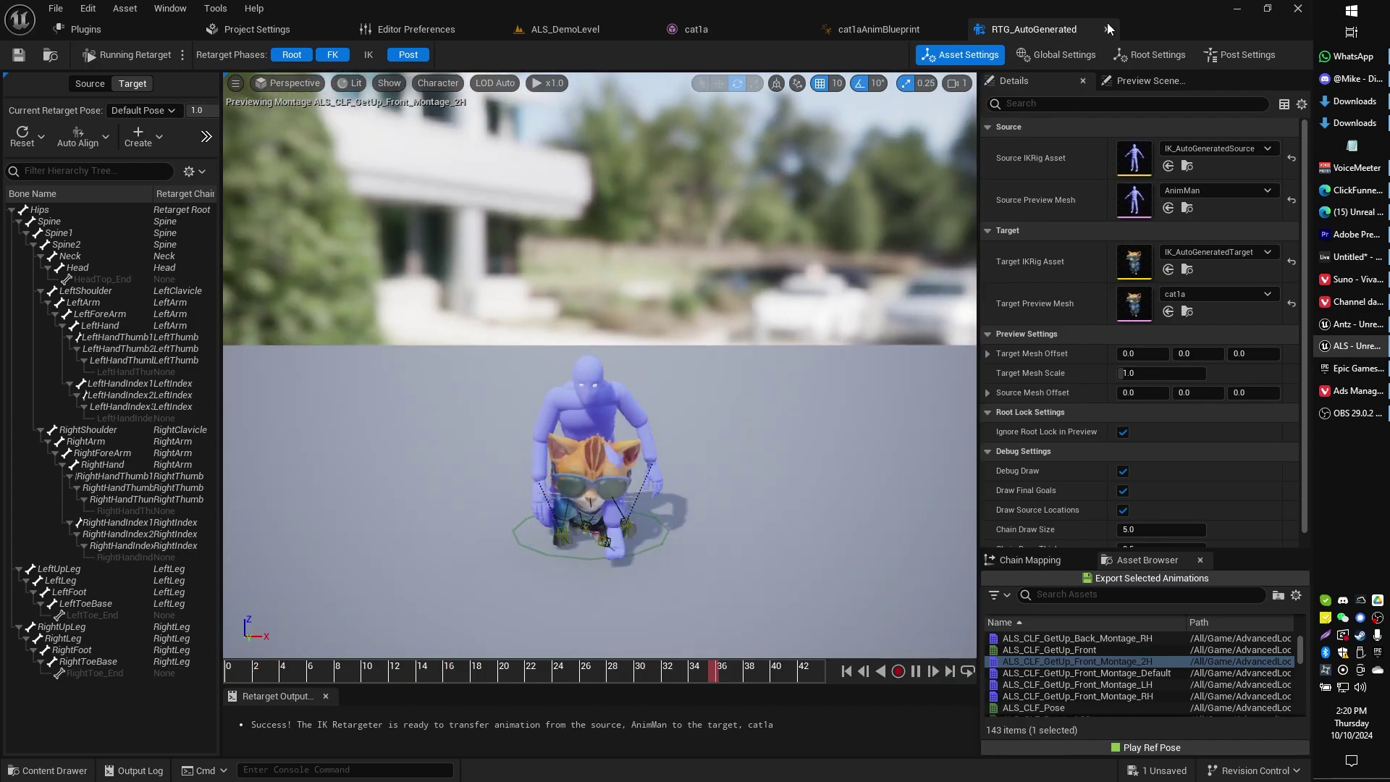
left_click(1106, 29)
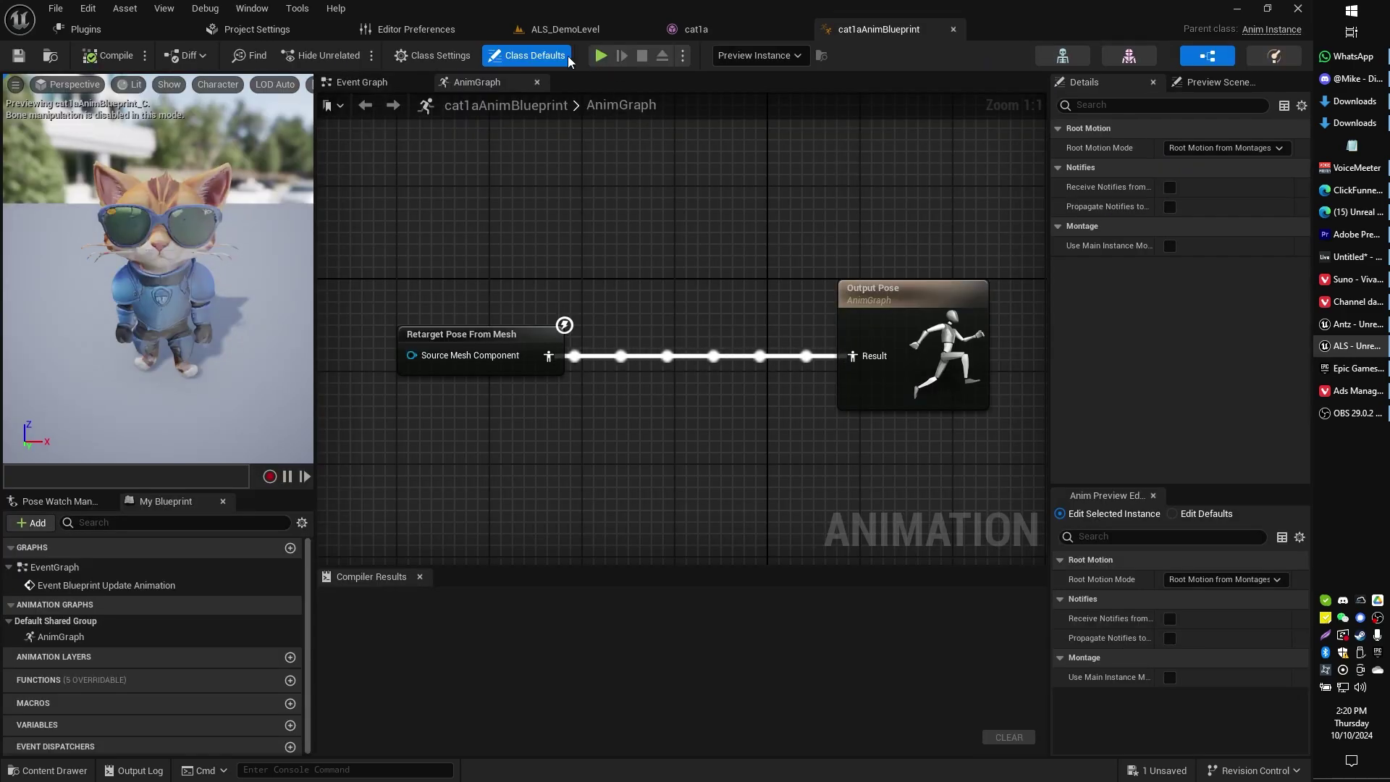
Step: In ALS_DemoLevel, view the asset types that can be created from the cat1a skeletal mesh, and close the options without creating anything
left_click(546, 27)
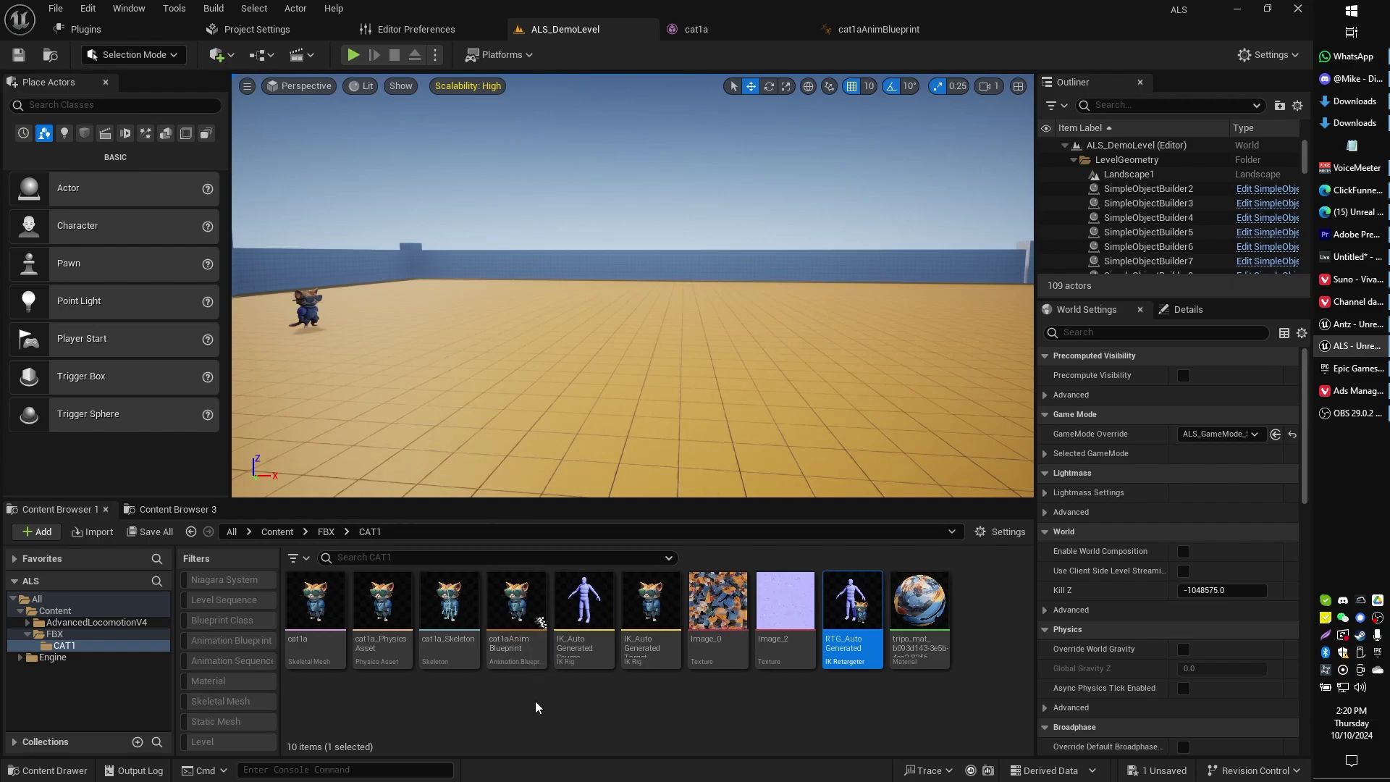
left_click(314, 609)
right_click(314, 608)
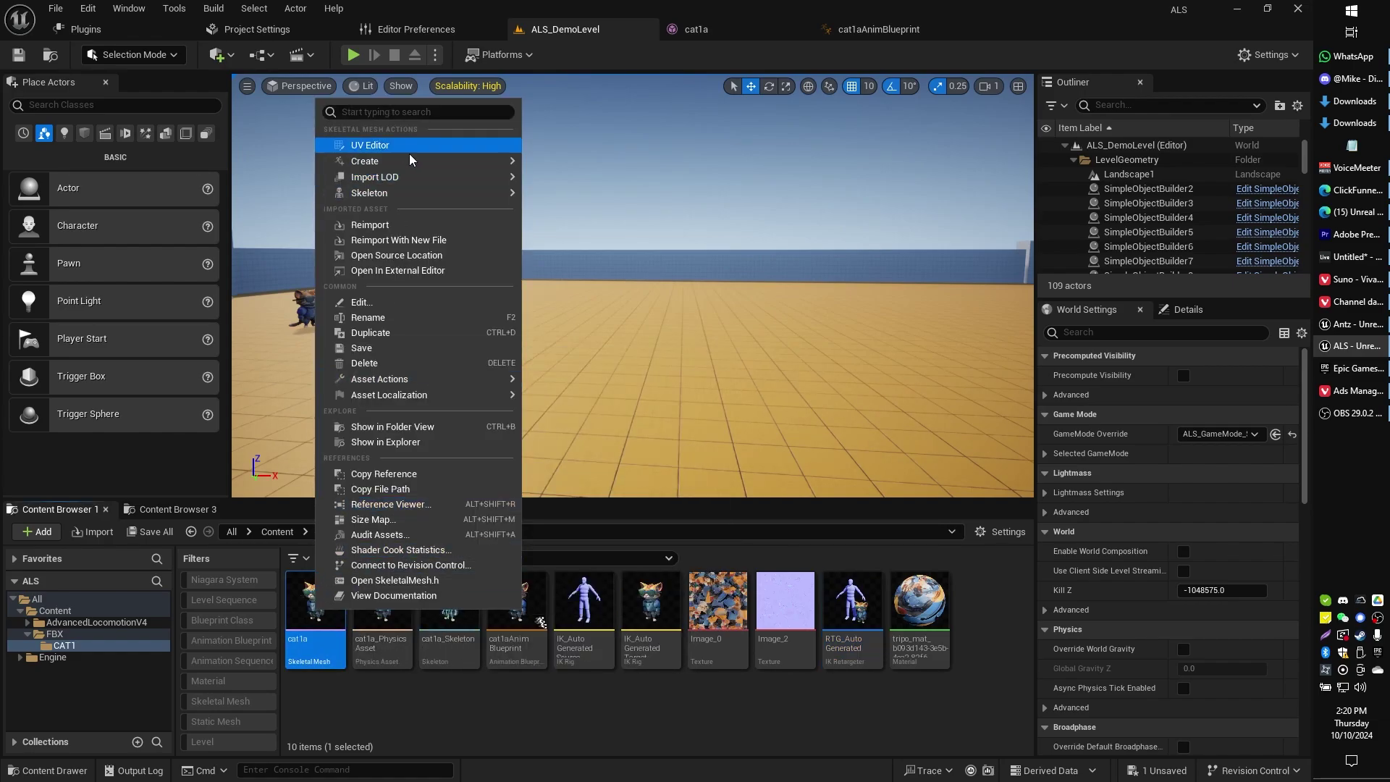
mouse_move(461, 193)
mouse_move(437, 157)
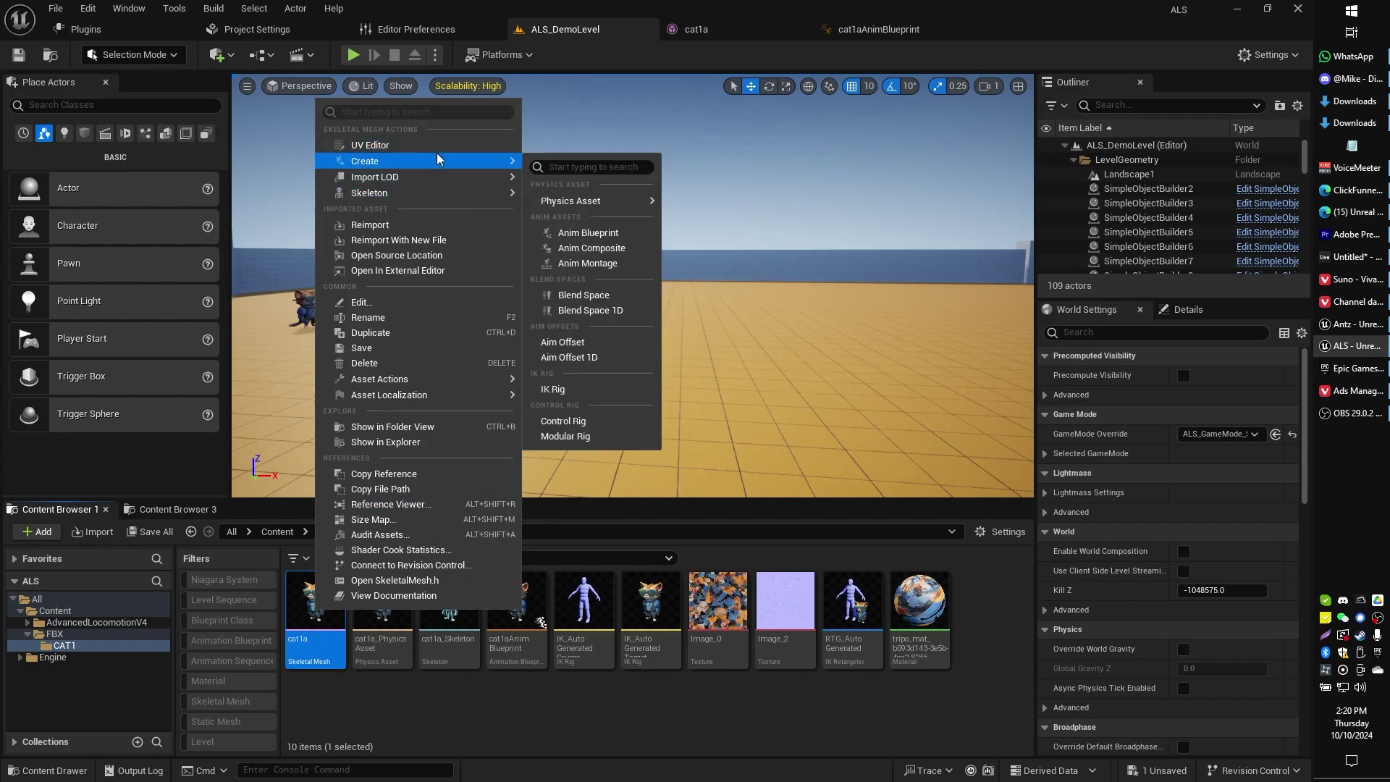
left_click(445, 737)
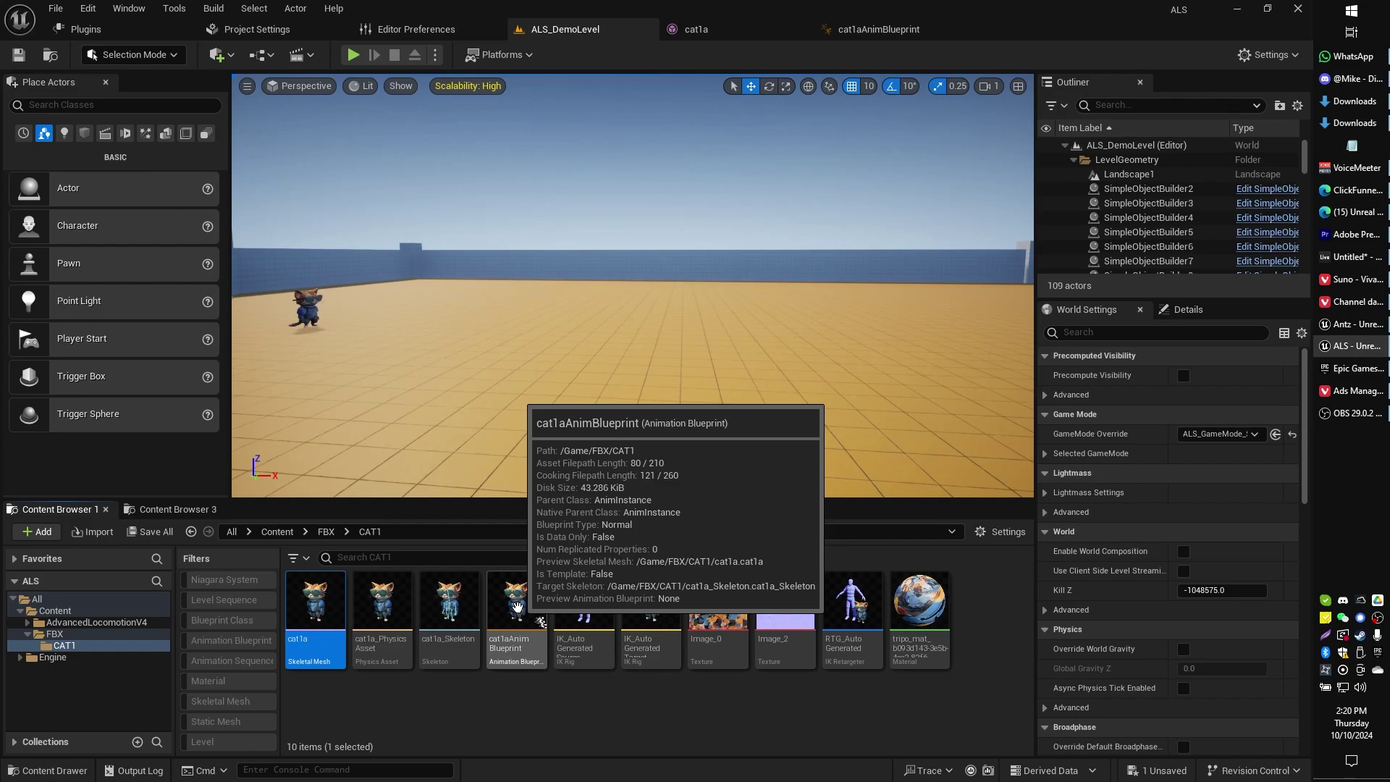
Step: Open cat1aAnimBlueprint and look up "retarget pose" among the AnimGraph actions without adding another node
left_click(529, 596)
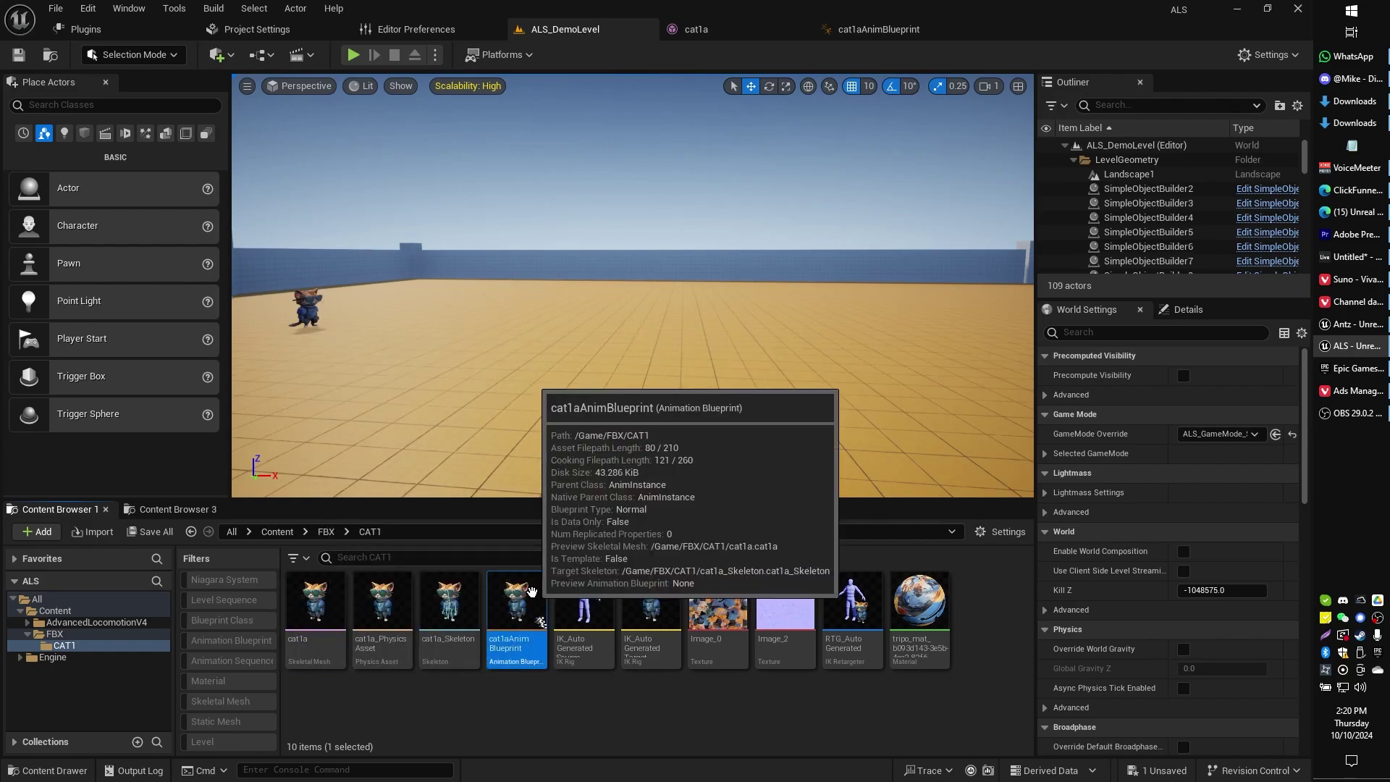
double_click(532, 593)
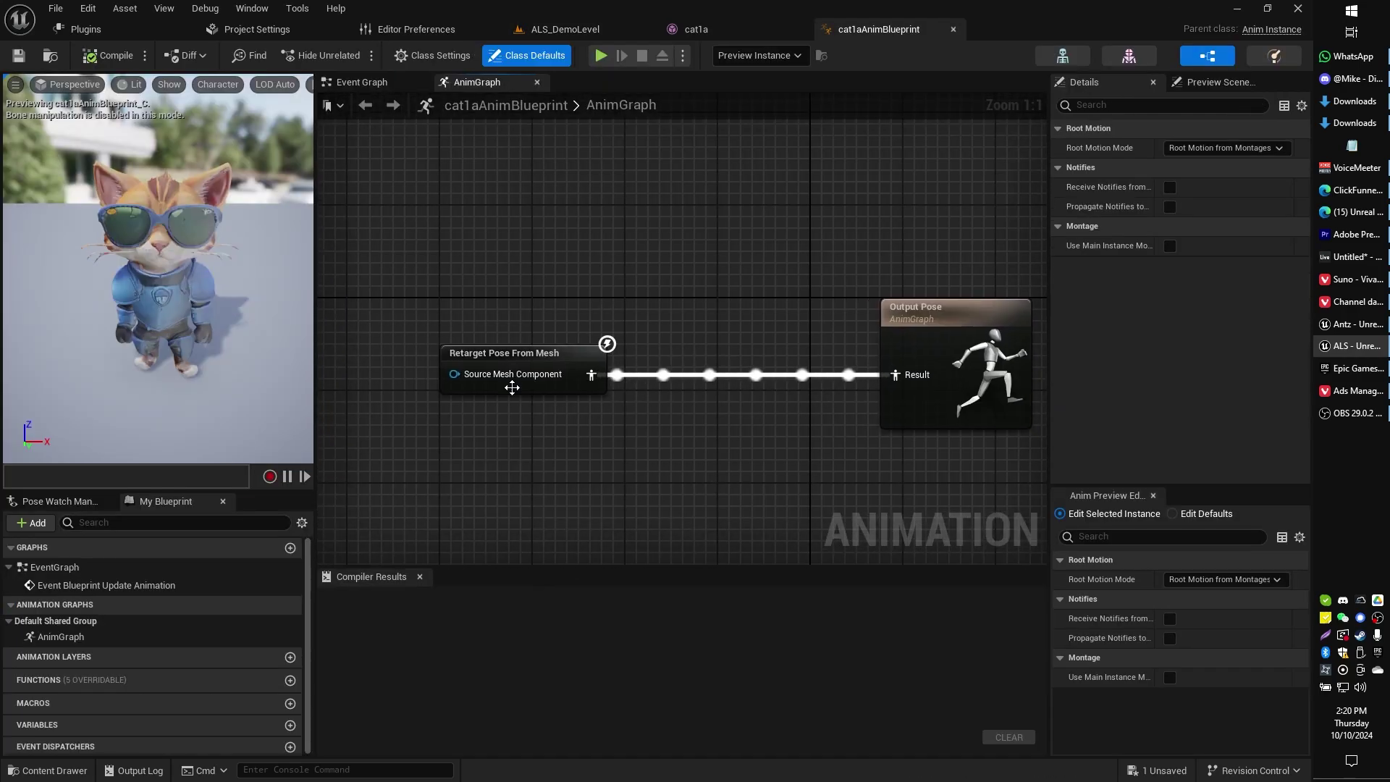
right_click(510, 216)
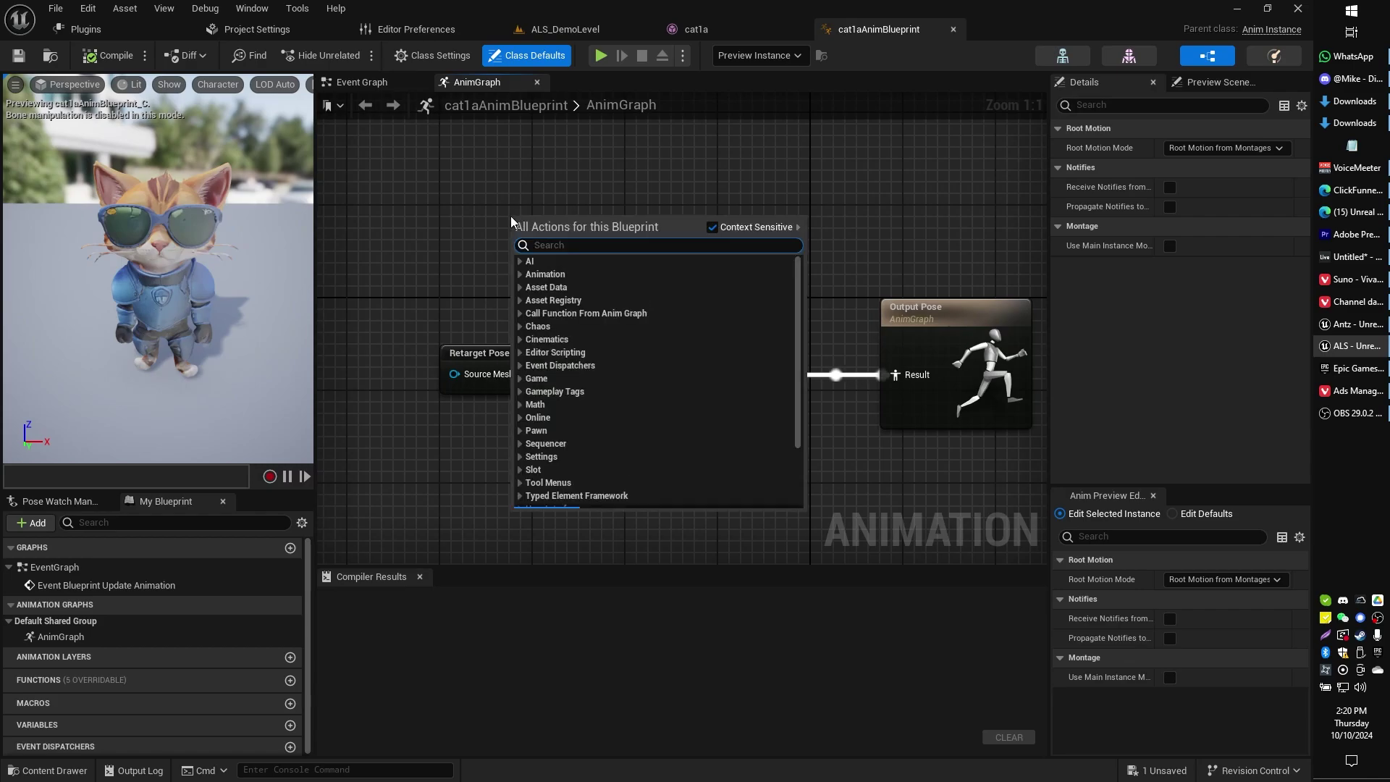
type("retarget p")
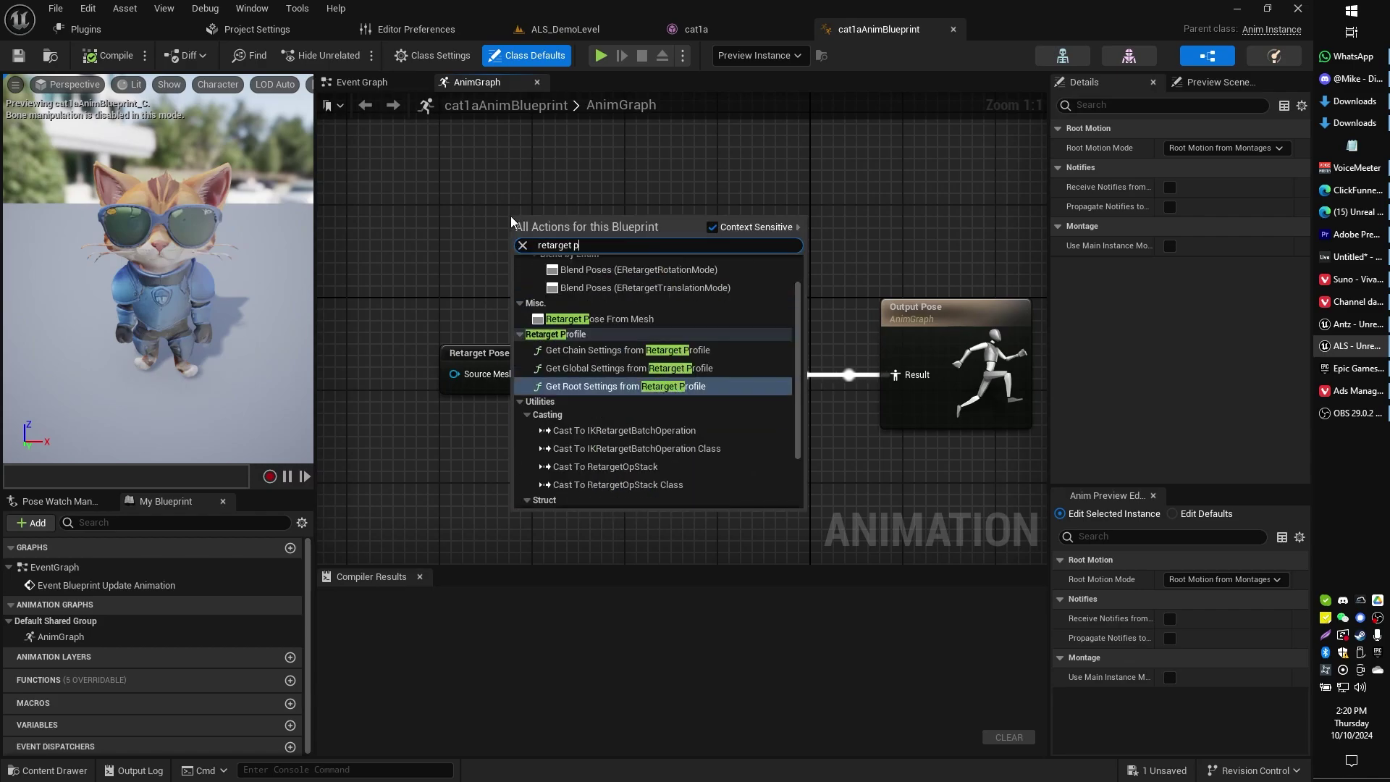
type("ose")
key("Return")
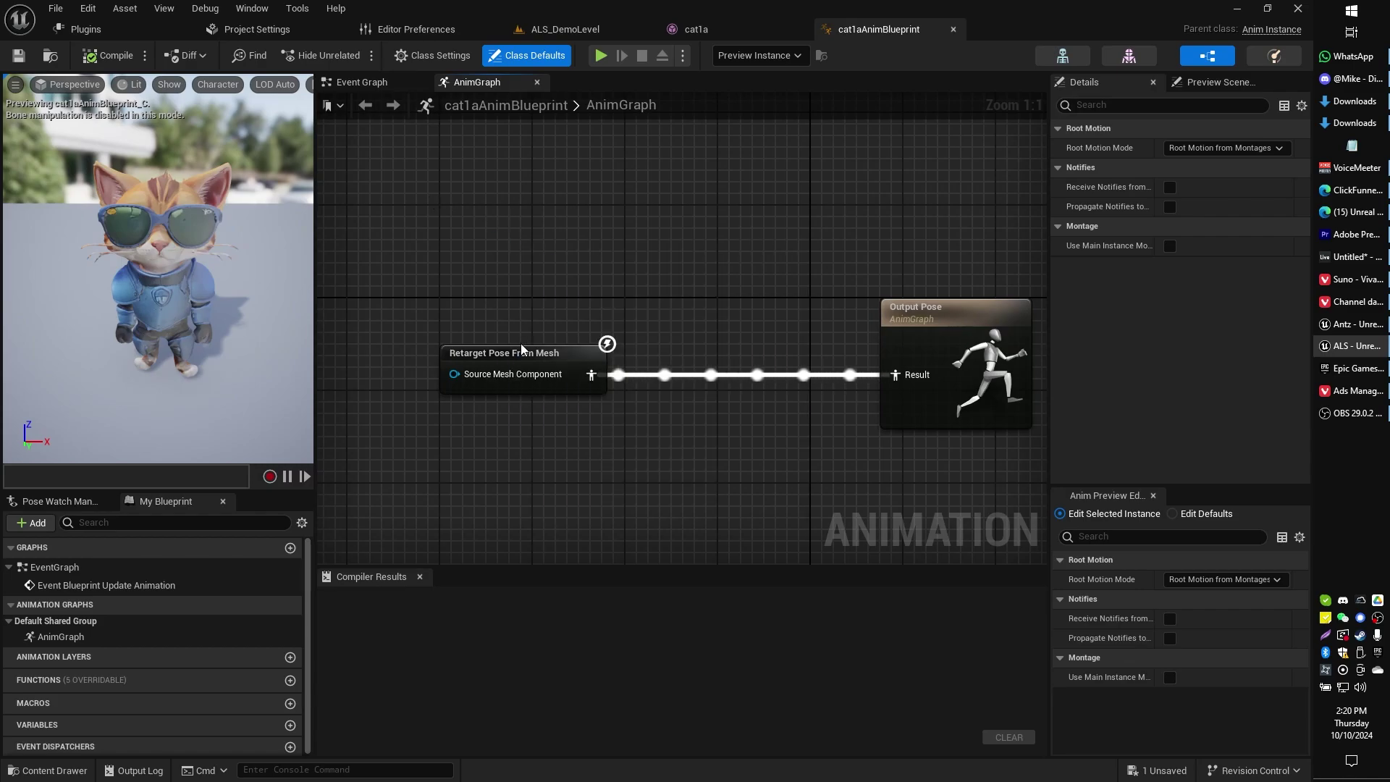
Step: Check the IKRetargeter Asset choices of the Retarget Pose From Mesh node and leave the assignment as it is
left_click(517, 354)
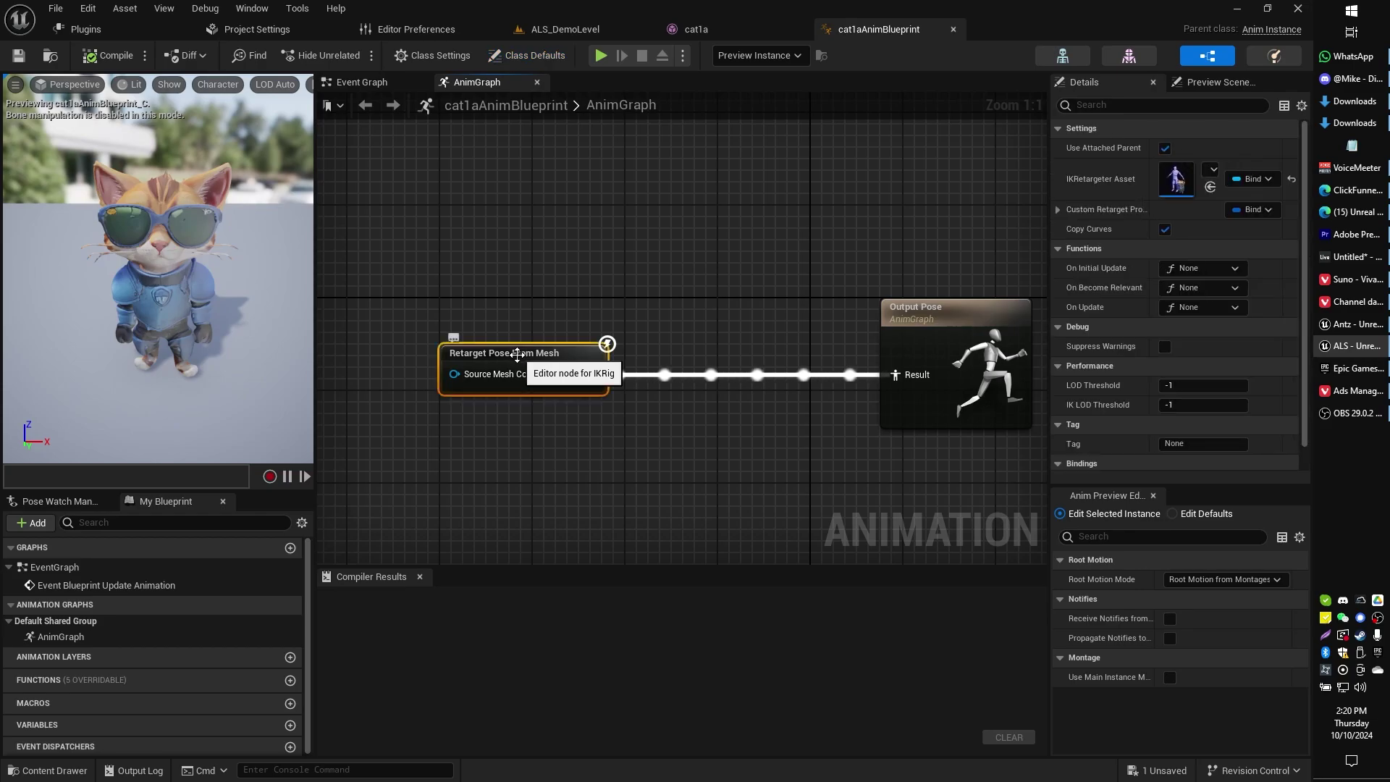
left_click(1214, 172)
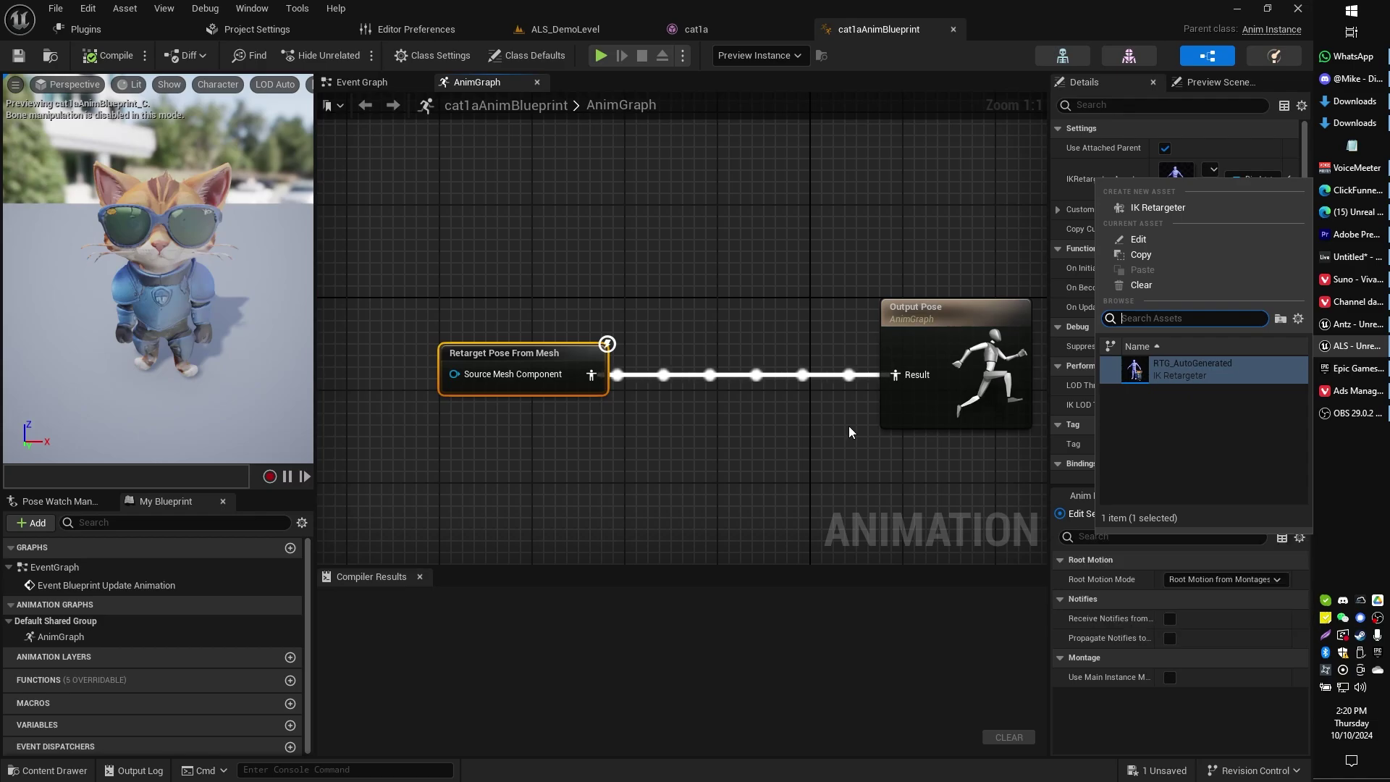
left_click(689, 454)
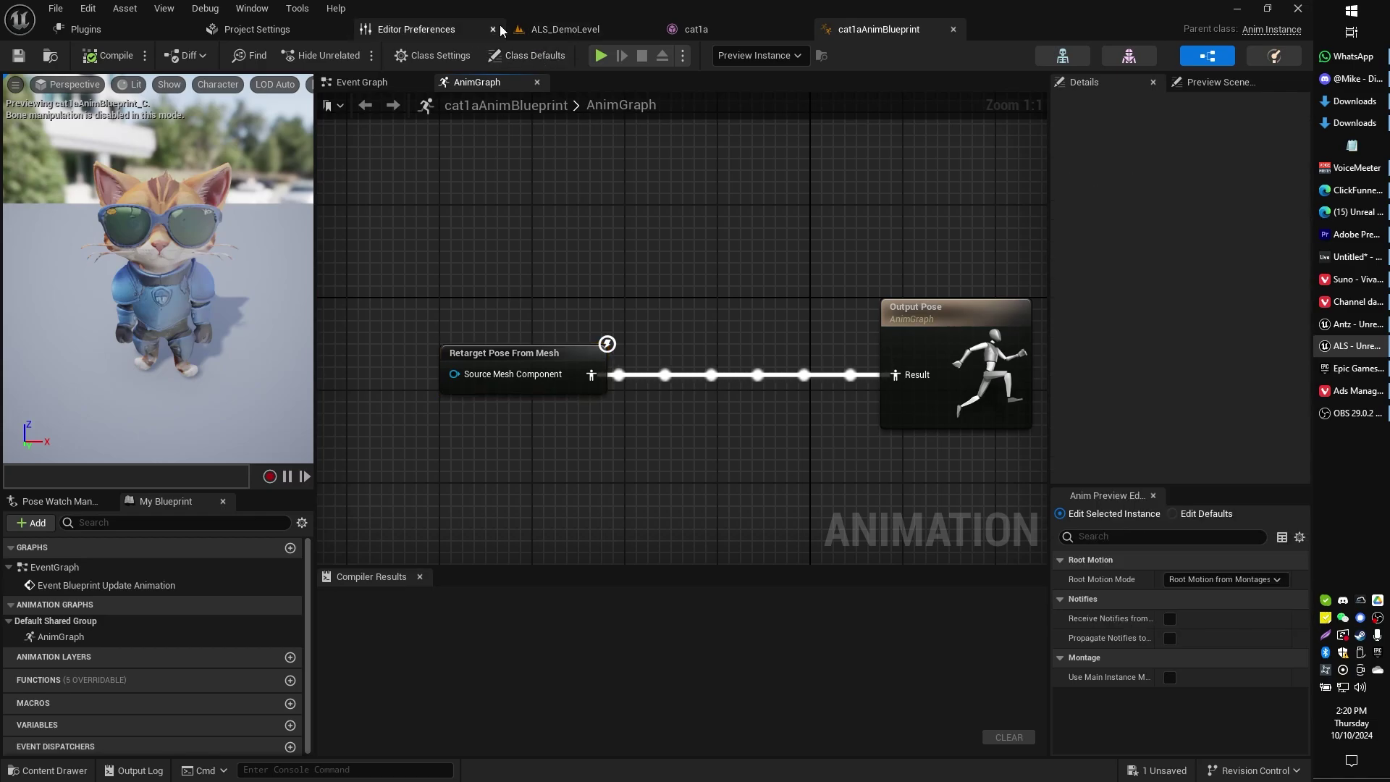
Step: Locate the RTG_AutoGenerated IK Retargeter in the CAT1 folder and return to the cat1aAnimBlueprint AnimGraph
left_click(568, 29)
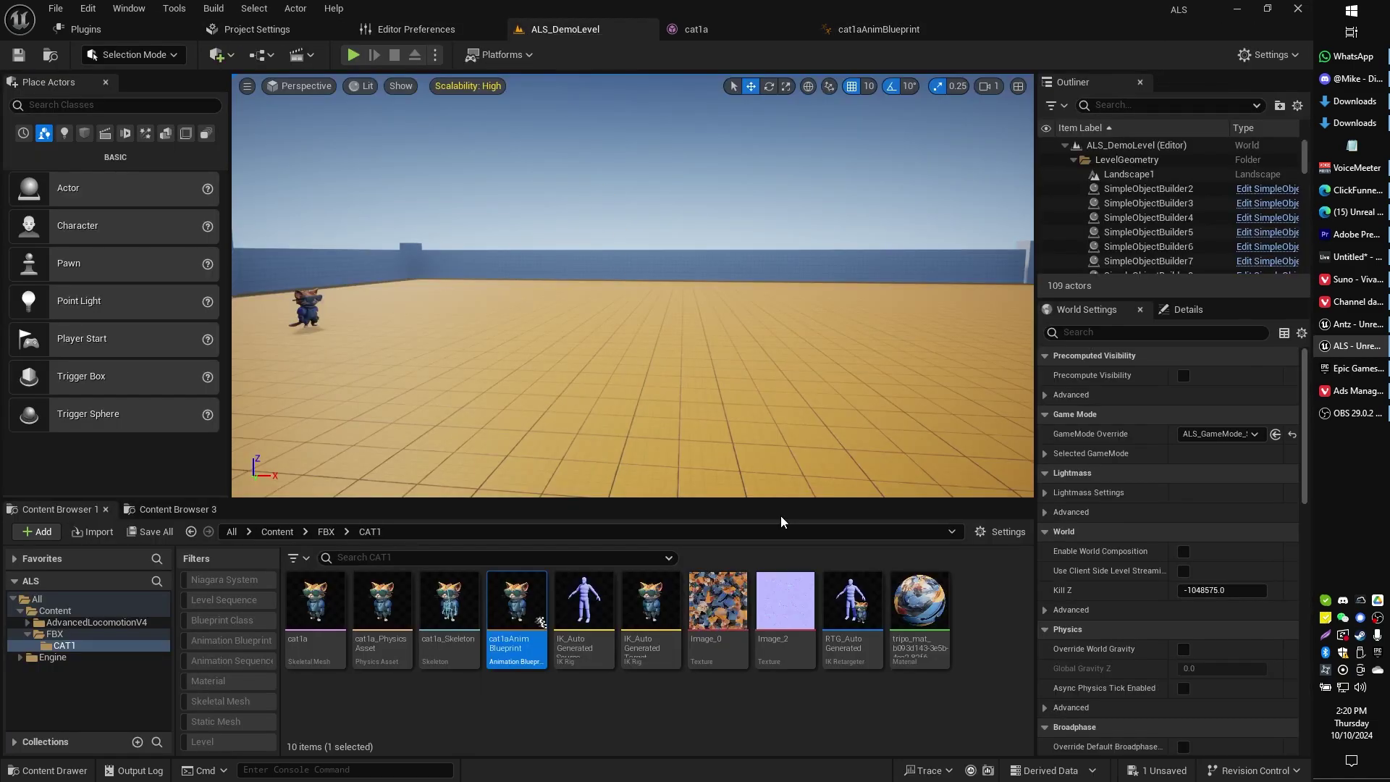
left_click(843, 616)
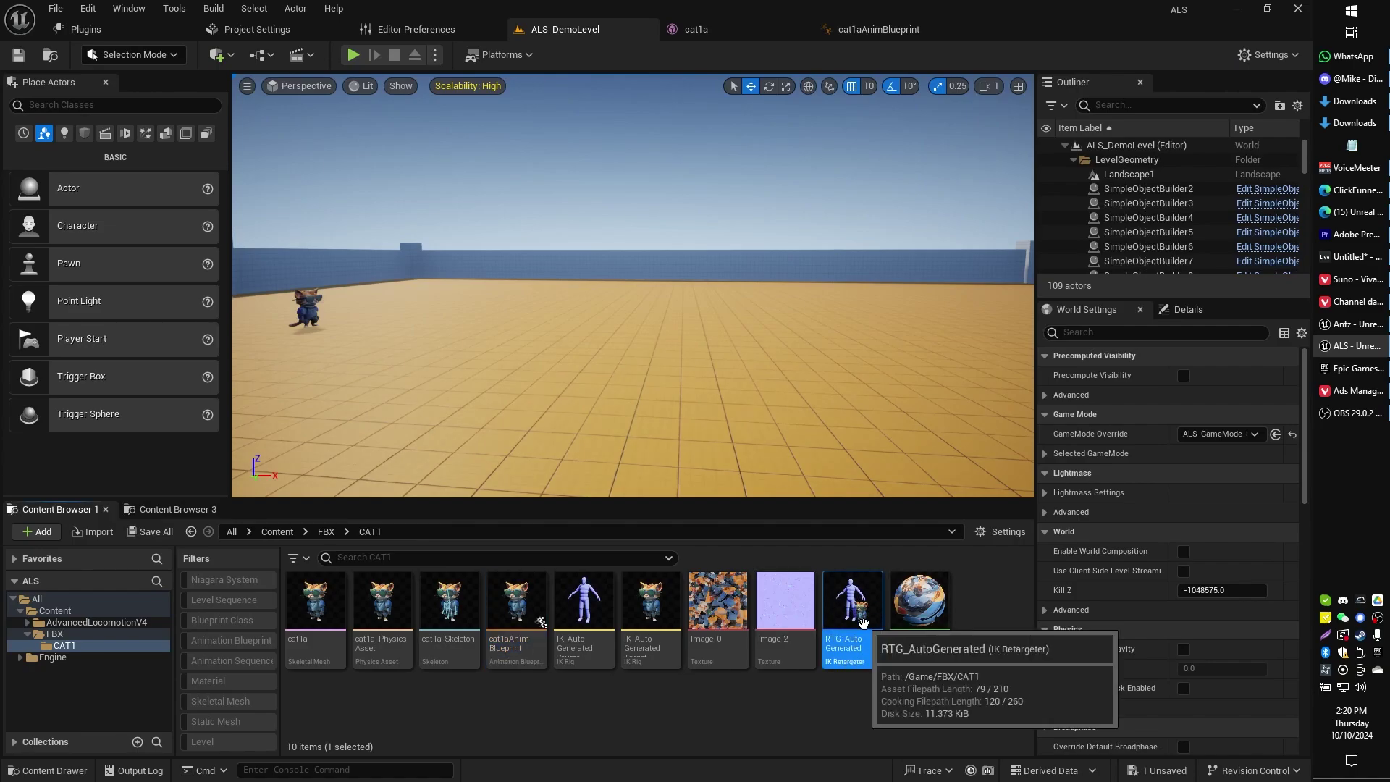
left_click(843, 28)
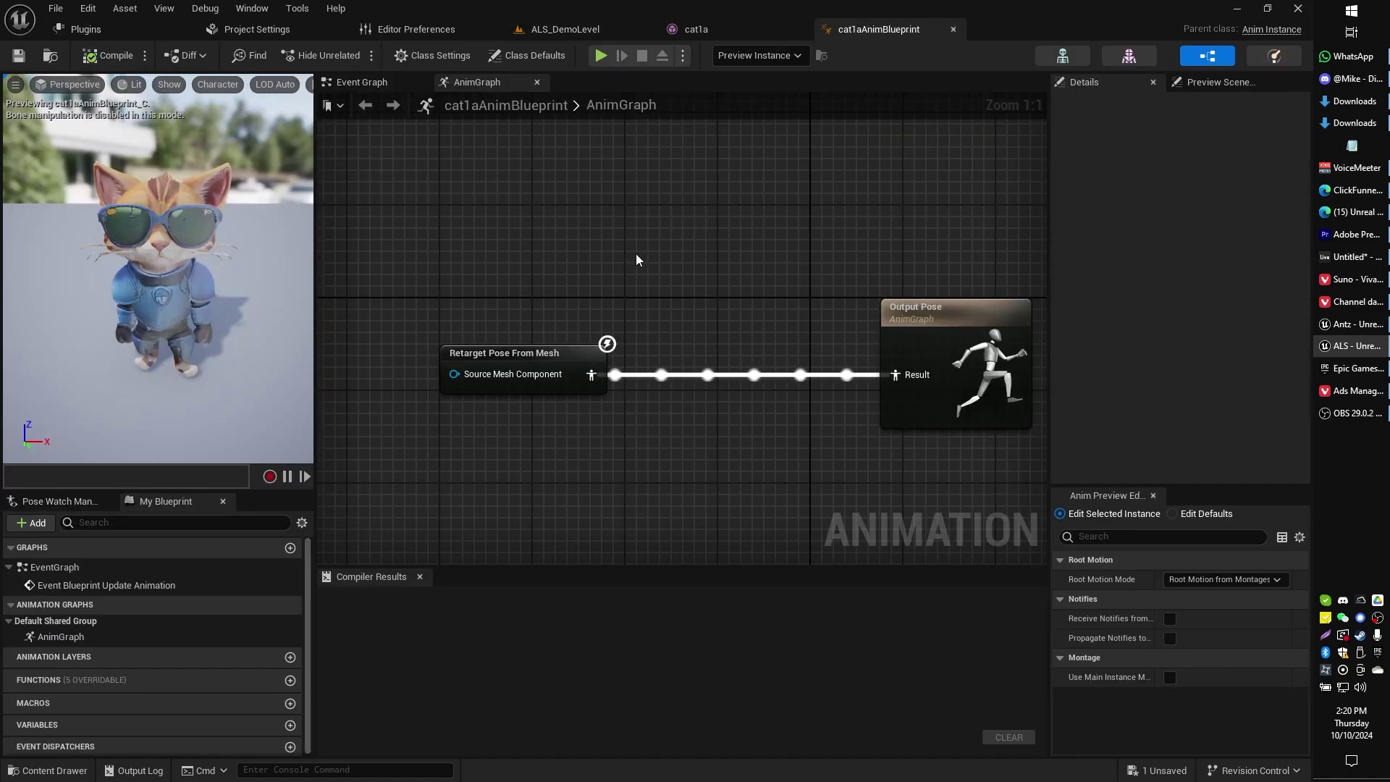
right_click_drag(734, 258, 706, 254)
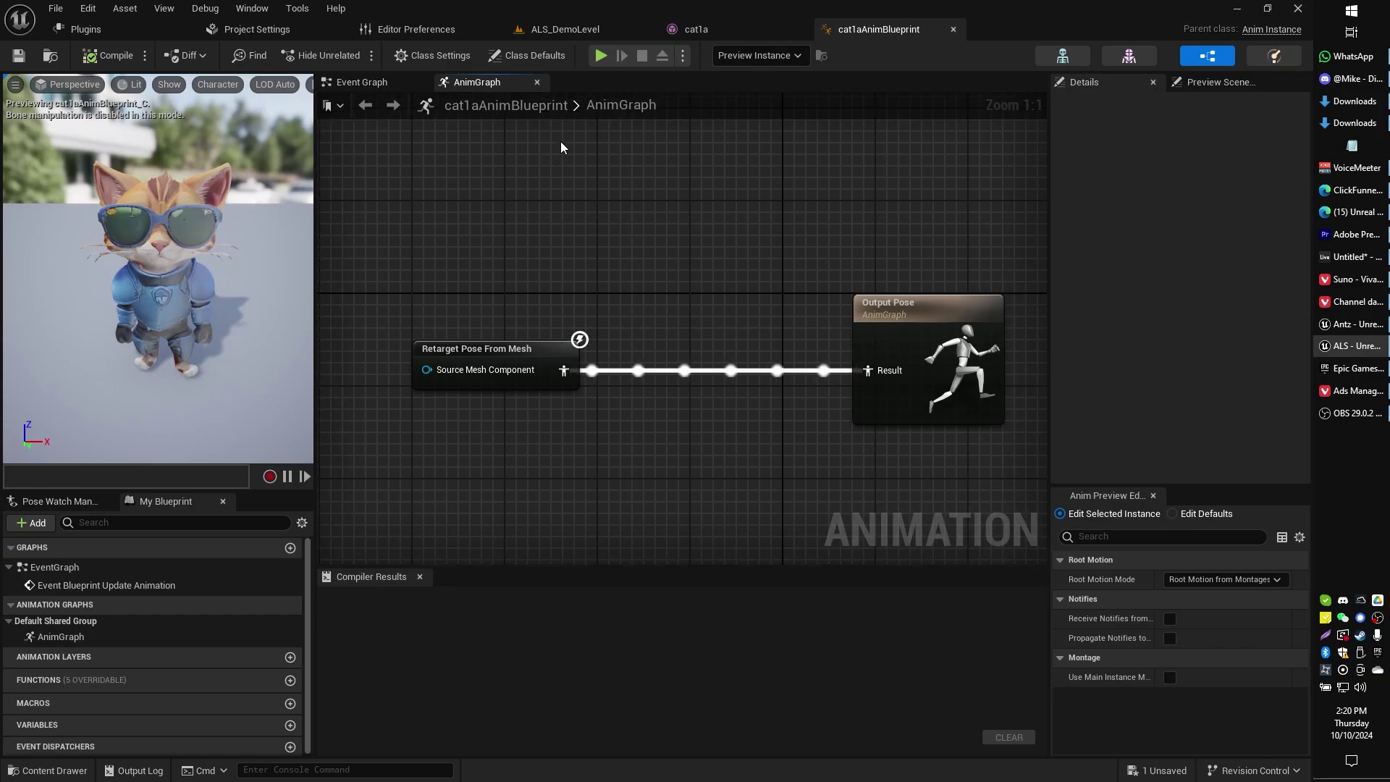
Step: Filter the AdvancedLocomotionV4 folder to Blueprint Class assets and open ALS_AnimMan_CharacterBP
left_click(550, 30)
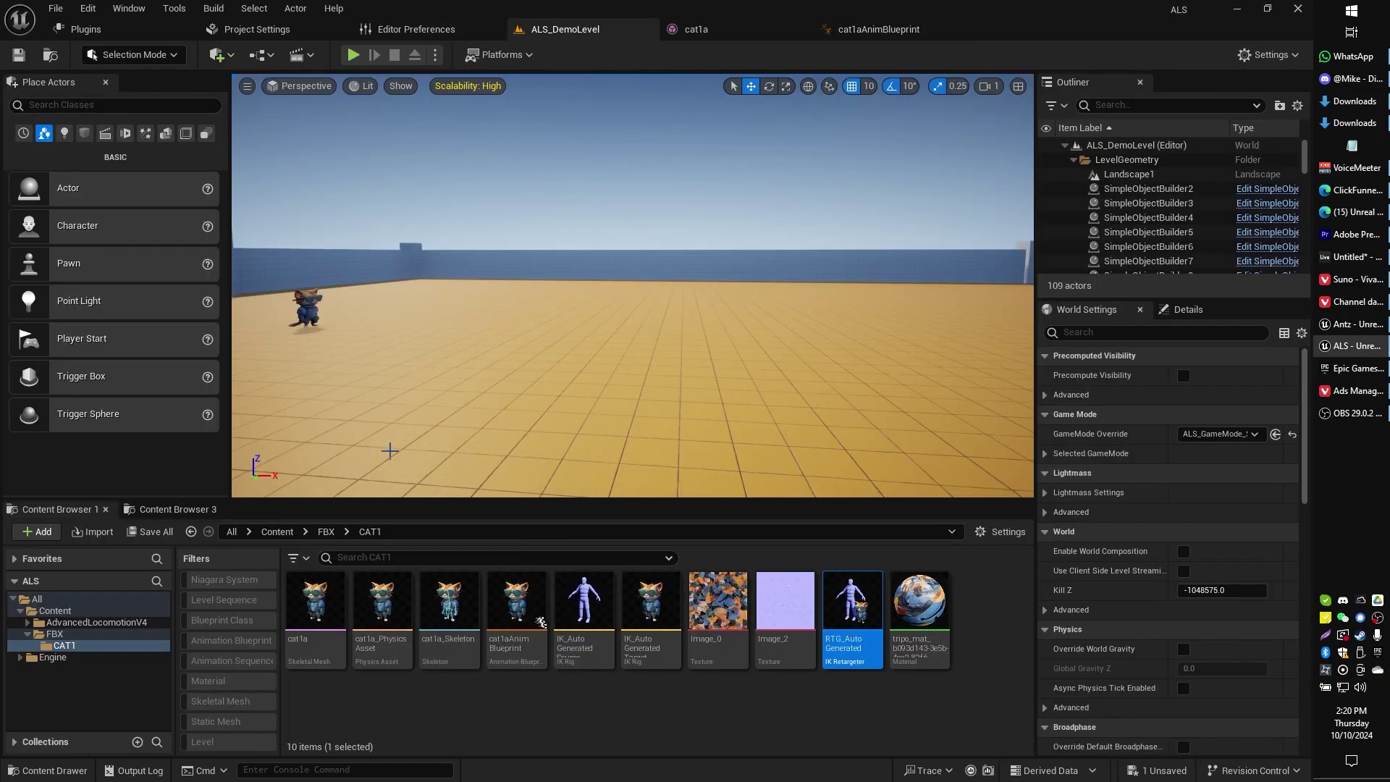
left_click(276, 532)
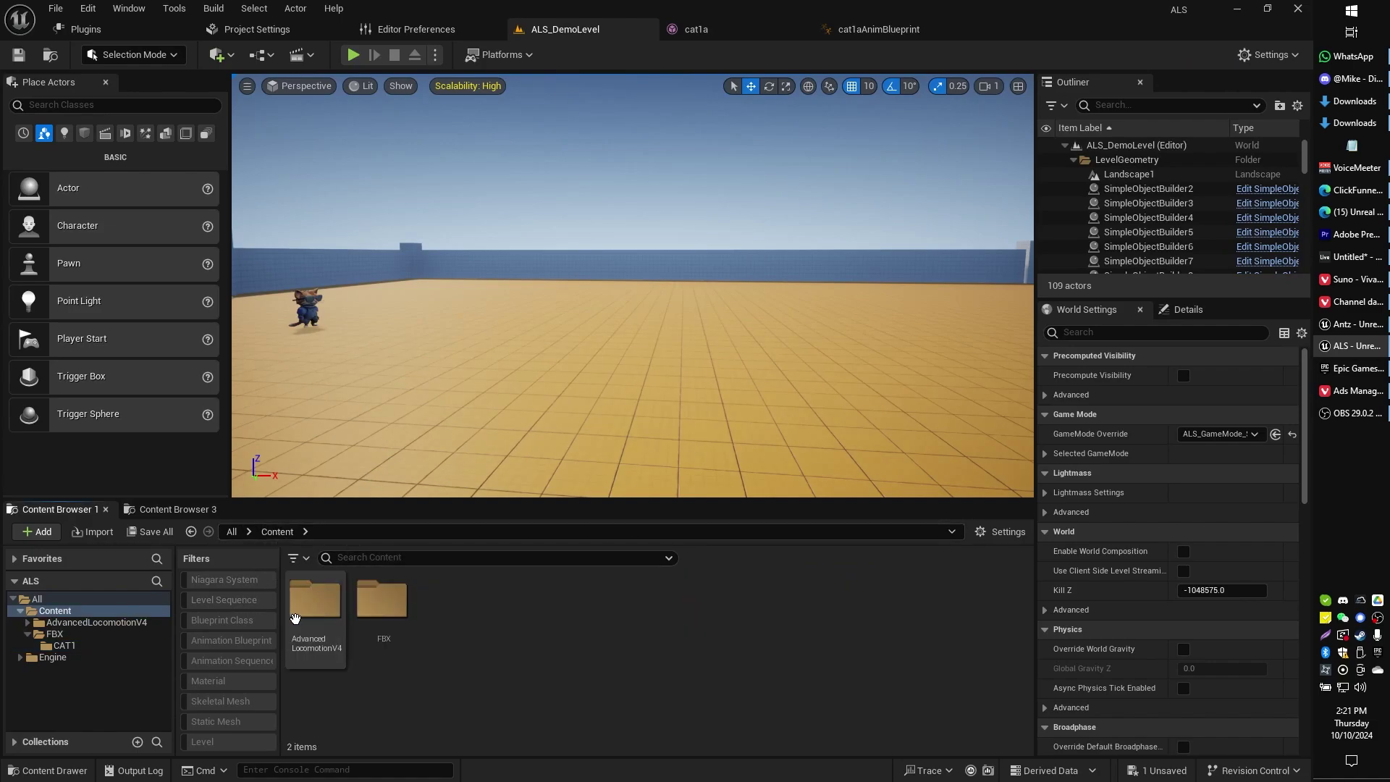
double_click(311, 597)
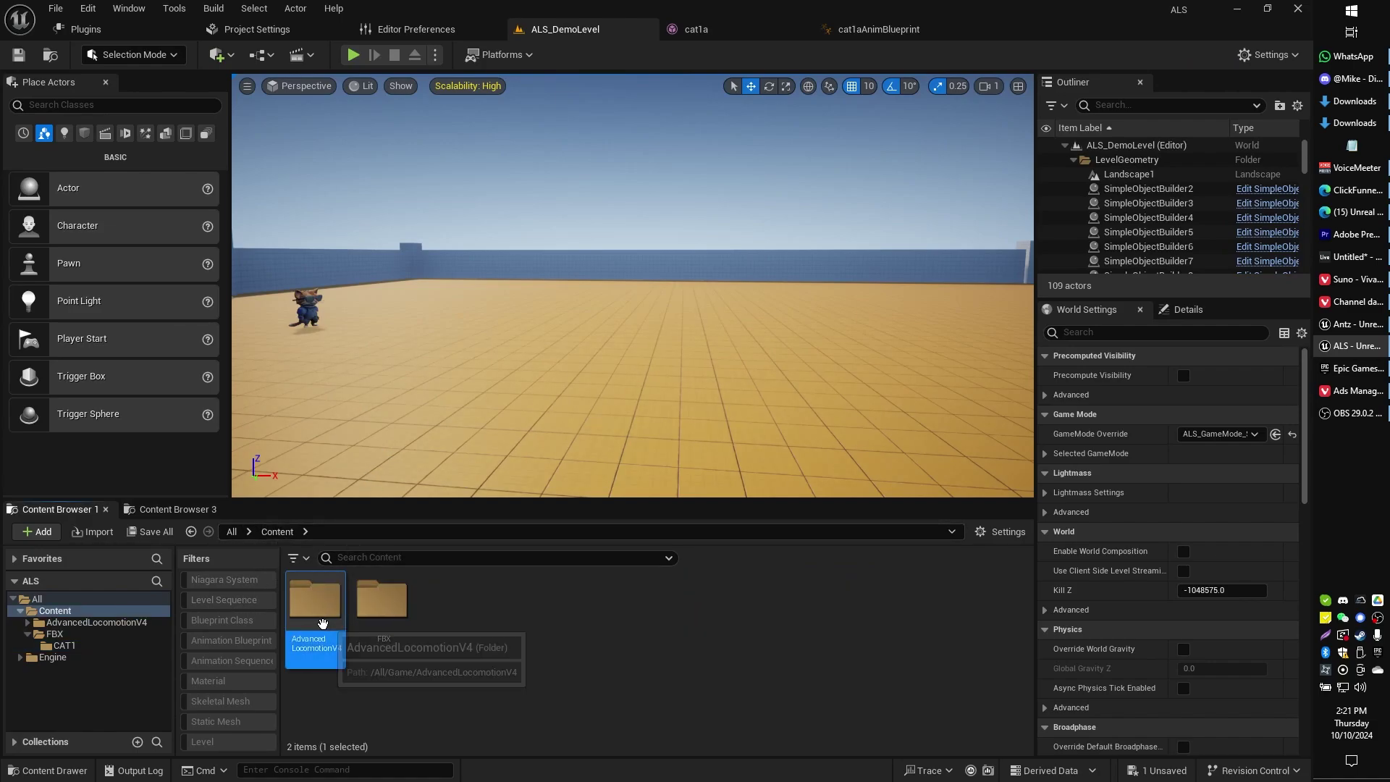
left_click(246, 621)
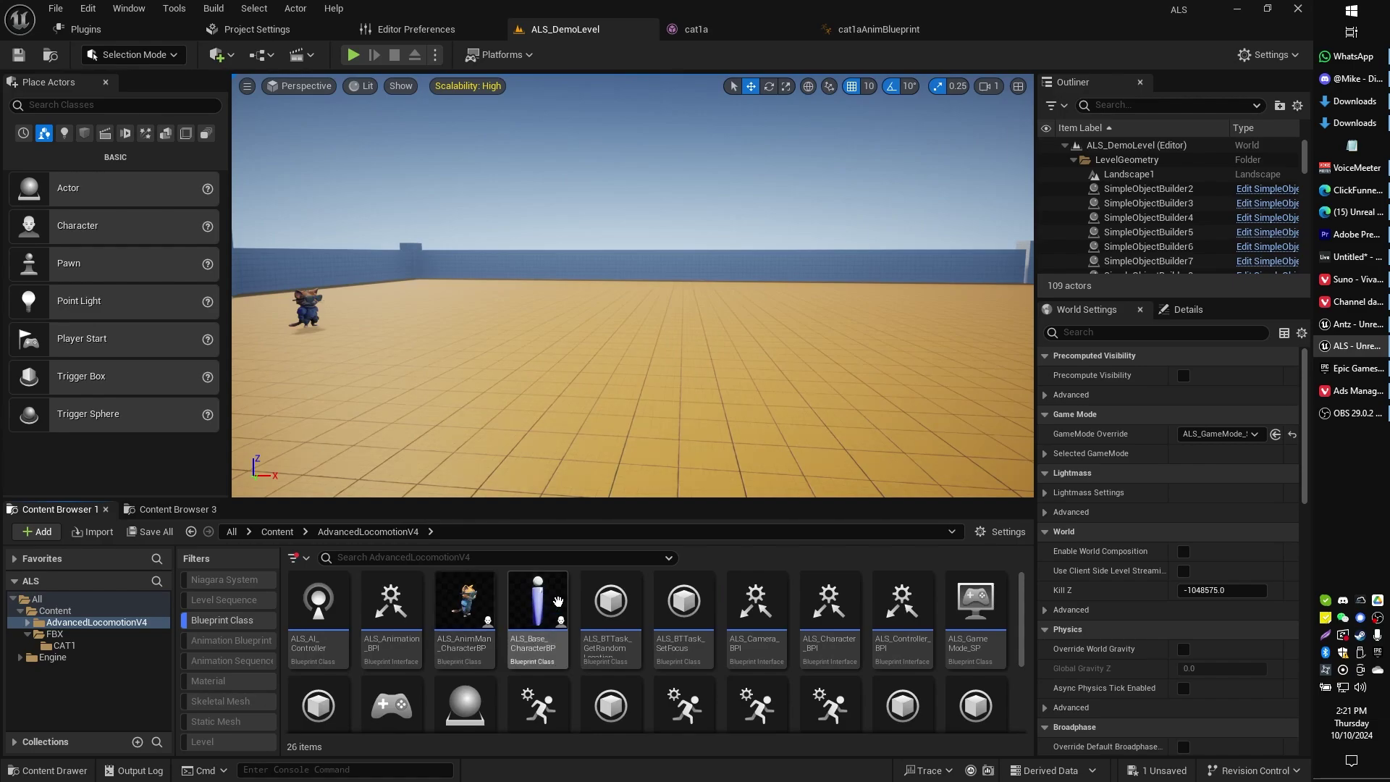
mouse_move(464, 606)
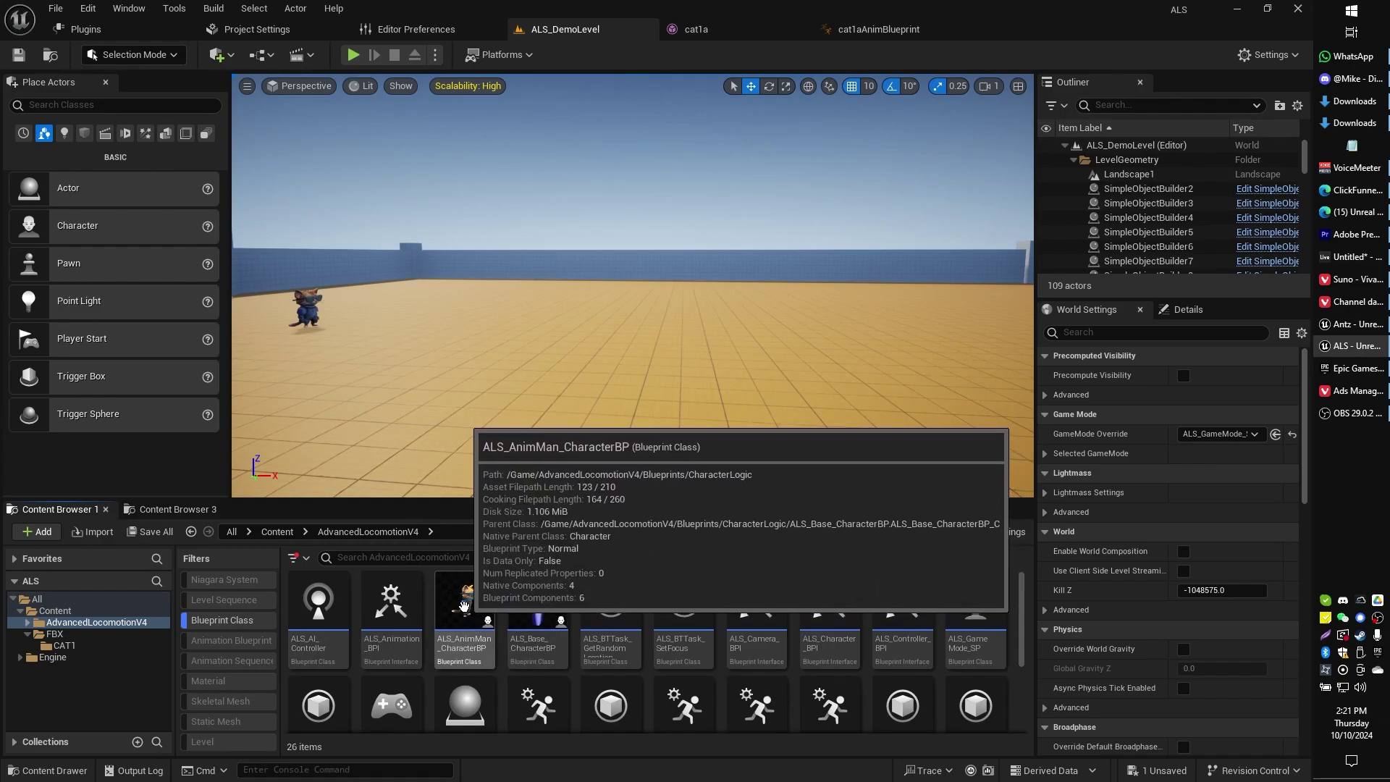
left_click(465, 608)
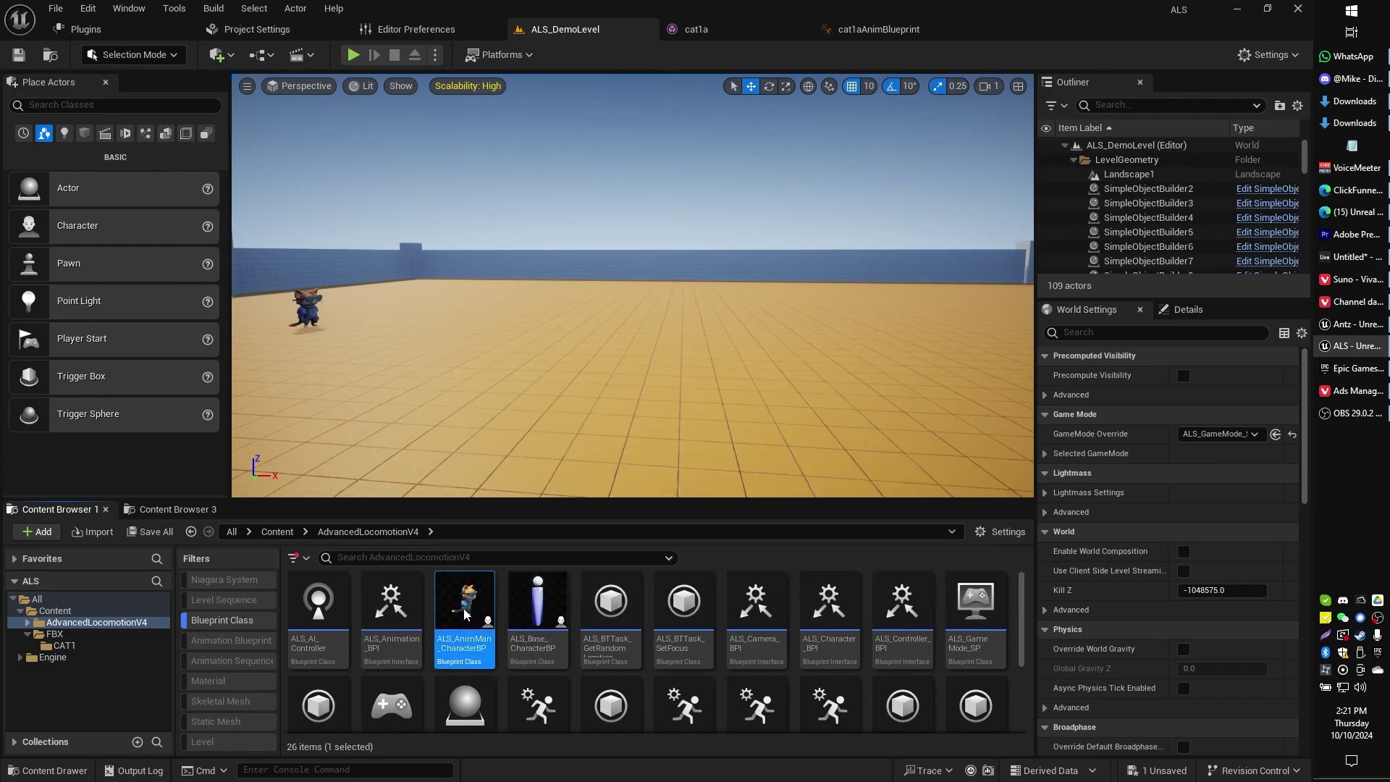
double_click(464, 612)
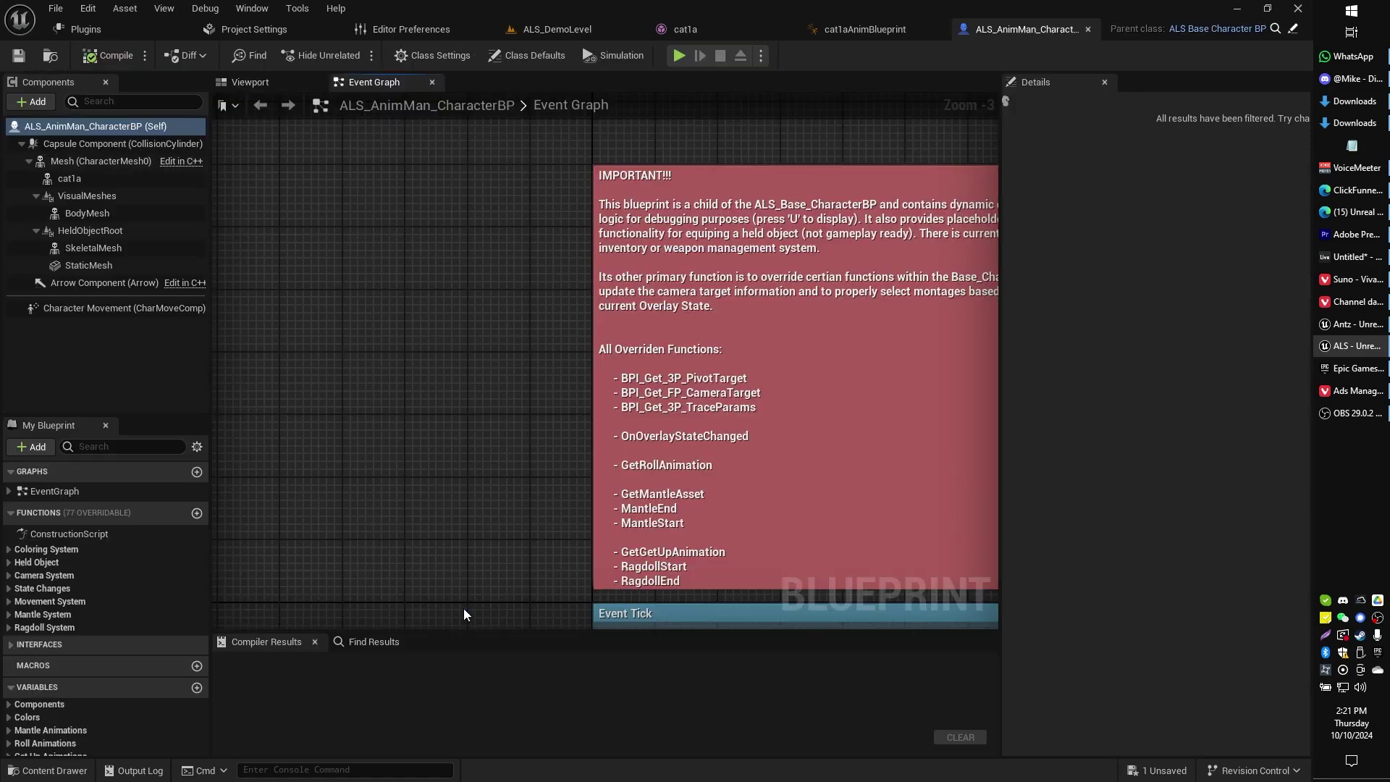
Step: Inspect the character blueprint's Mesh component in its viewport and show the cat1a skeletal mesh among the CAT1 assets
left_click(235, 83)
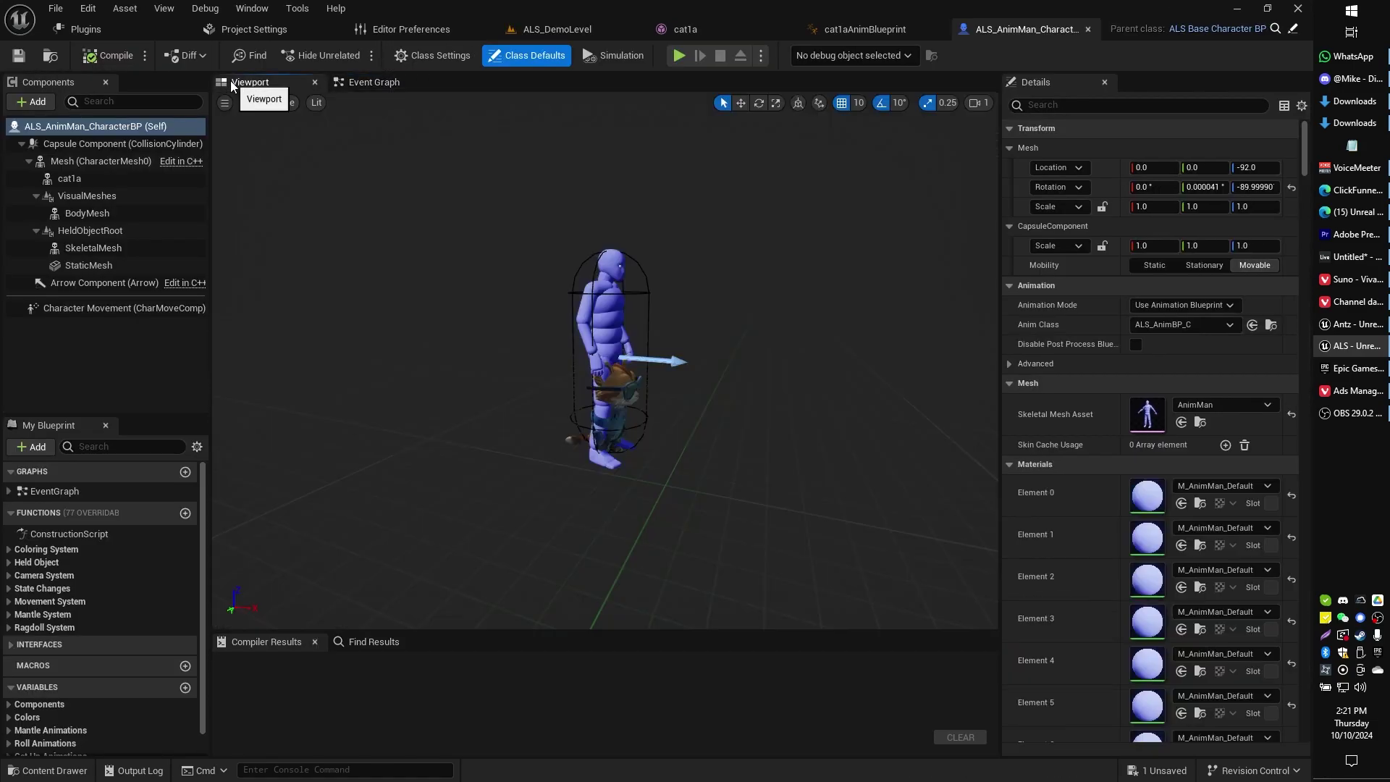
scroll(491, 267, "up", 5)
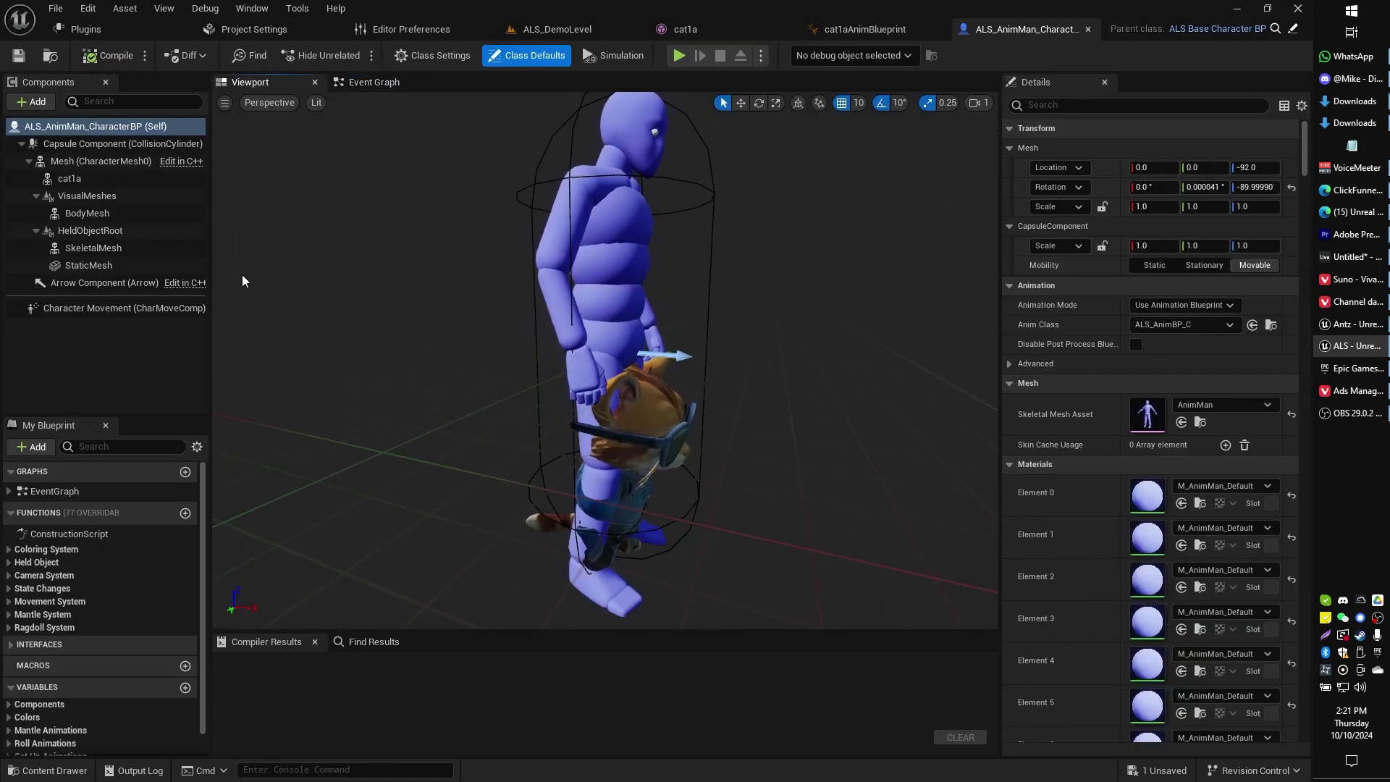
left_click(85, 161)
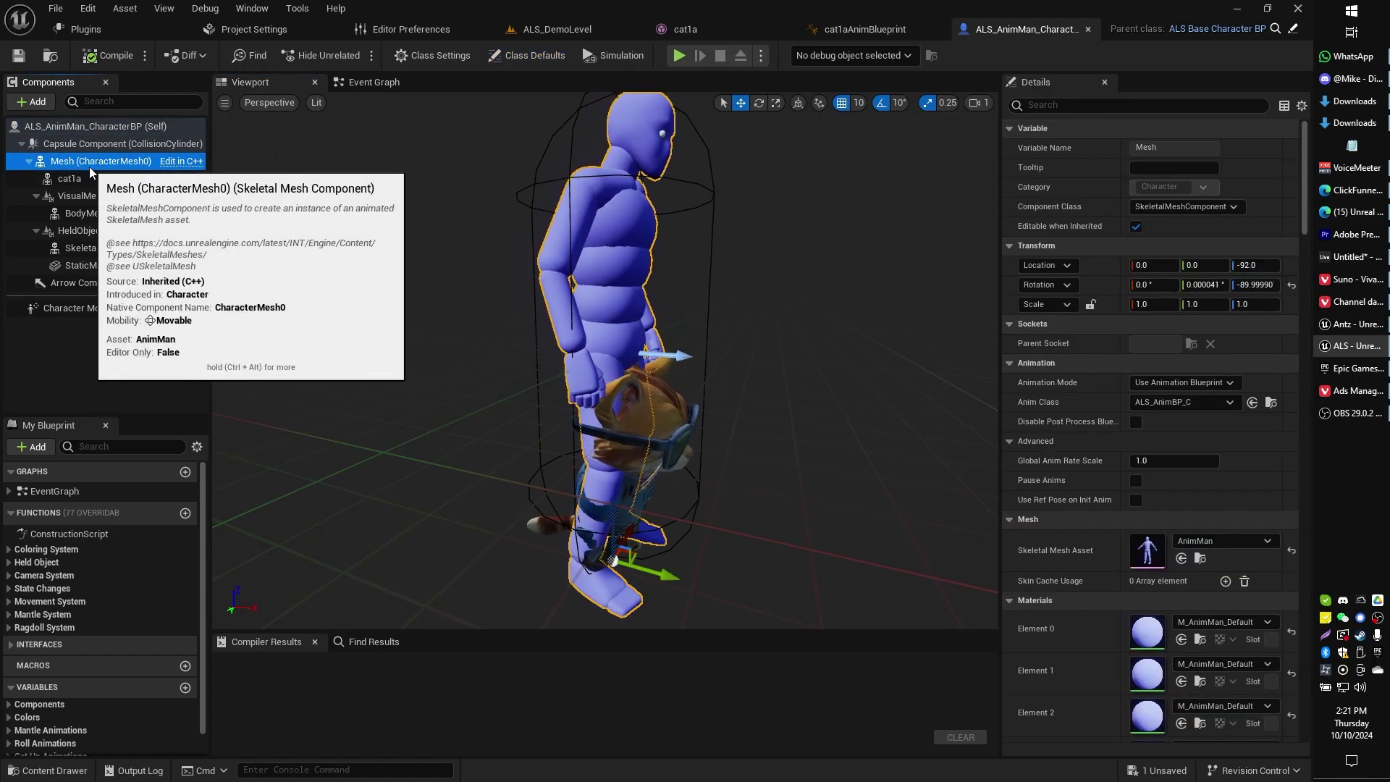
key("ctrl+space")
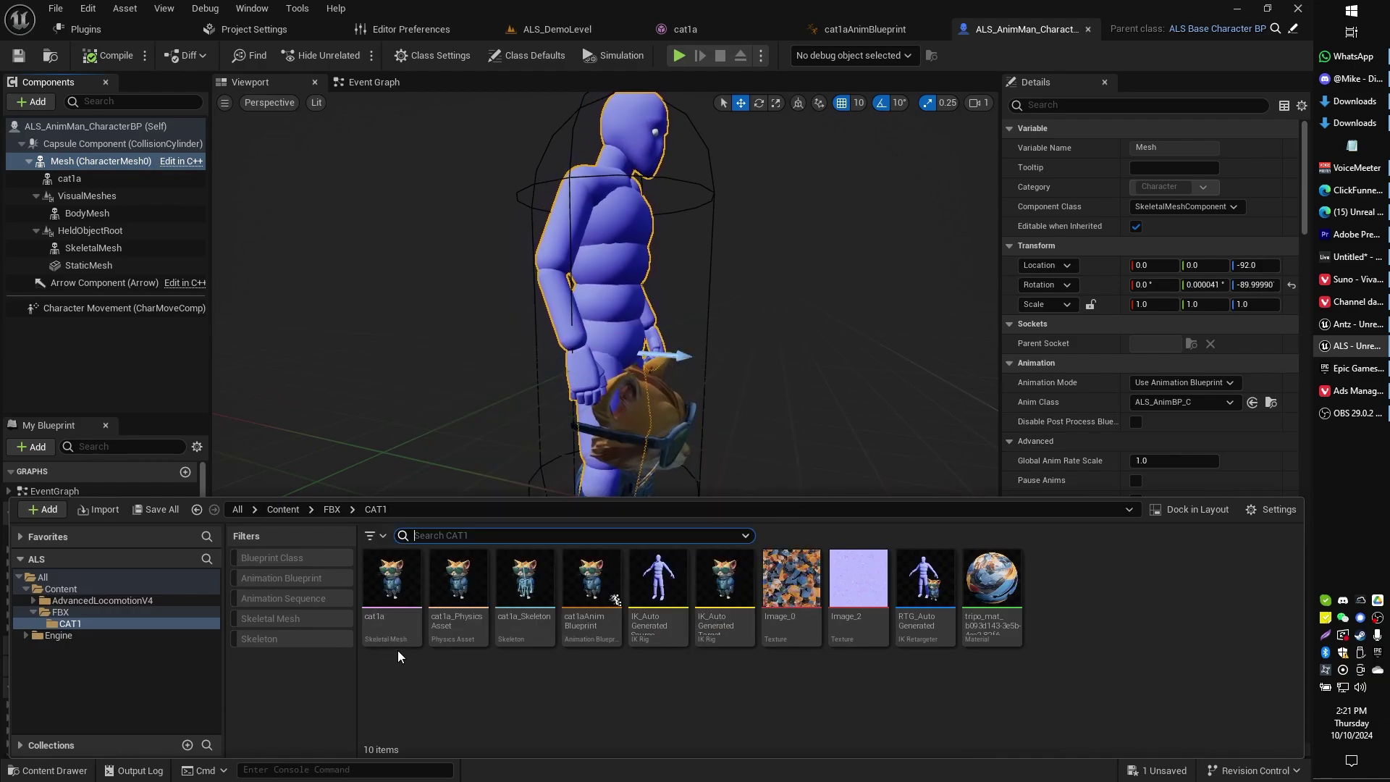
left_click_drag(389, 643, 375, 610)
Step: Check the cat1a component's Anim Class choices, keep cat1aAnimBlueprint_C, and compile and save the character blueprint
left_click(76, 180)
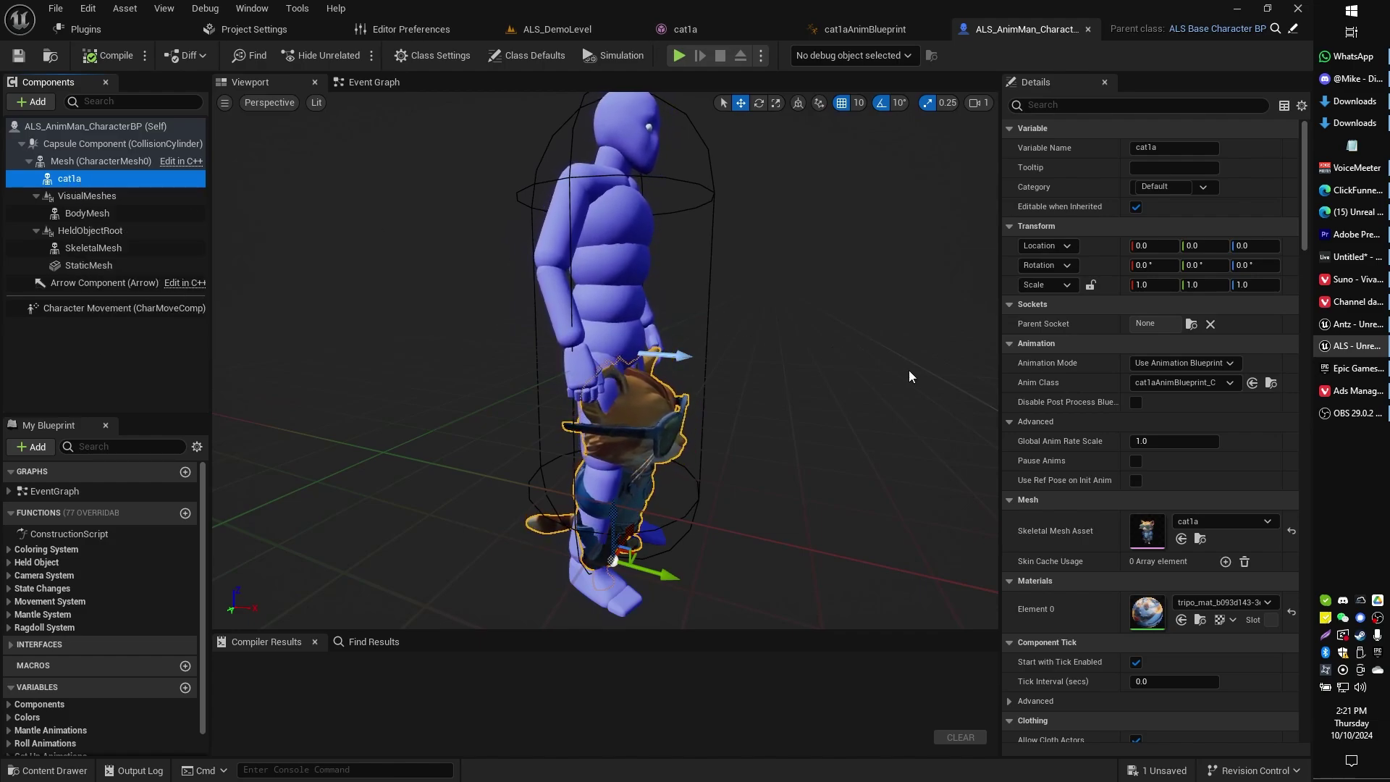
left_click(1165, 381)
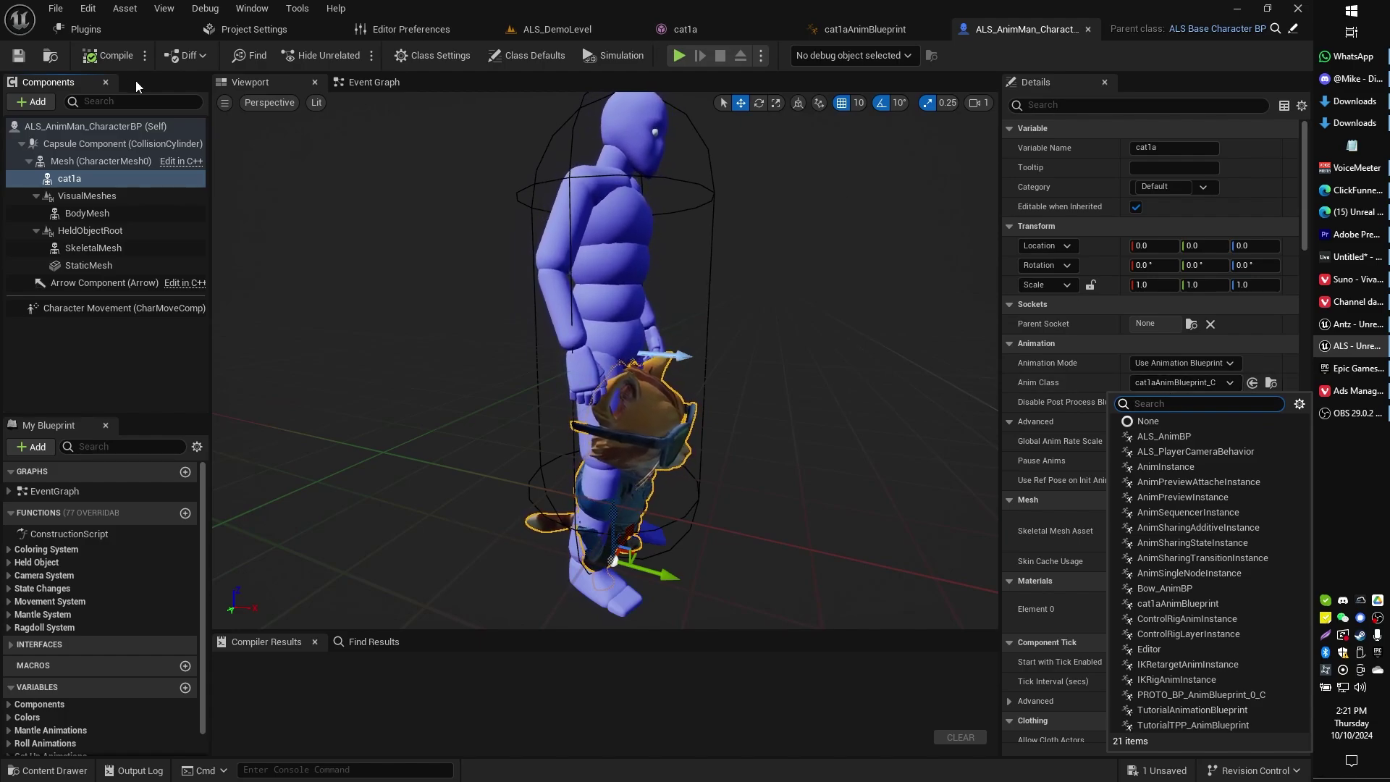
left_click(84, 55)
left_click(19, 62)
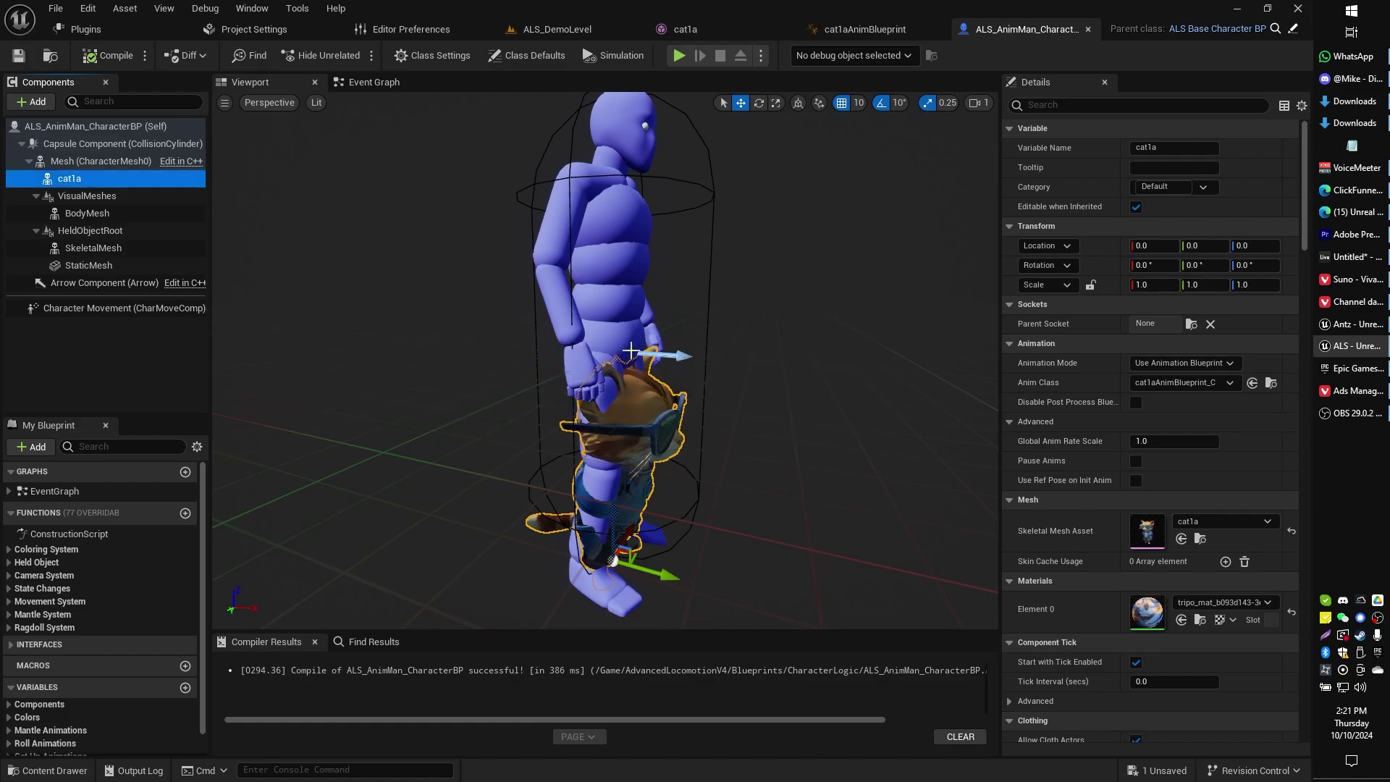
right_click_drag(463, 290, 507, 312)
scroll(441, 175, "down", 5)
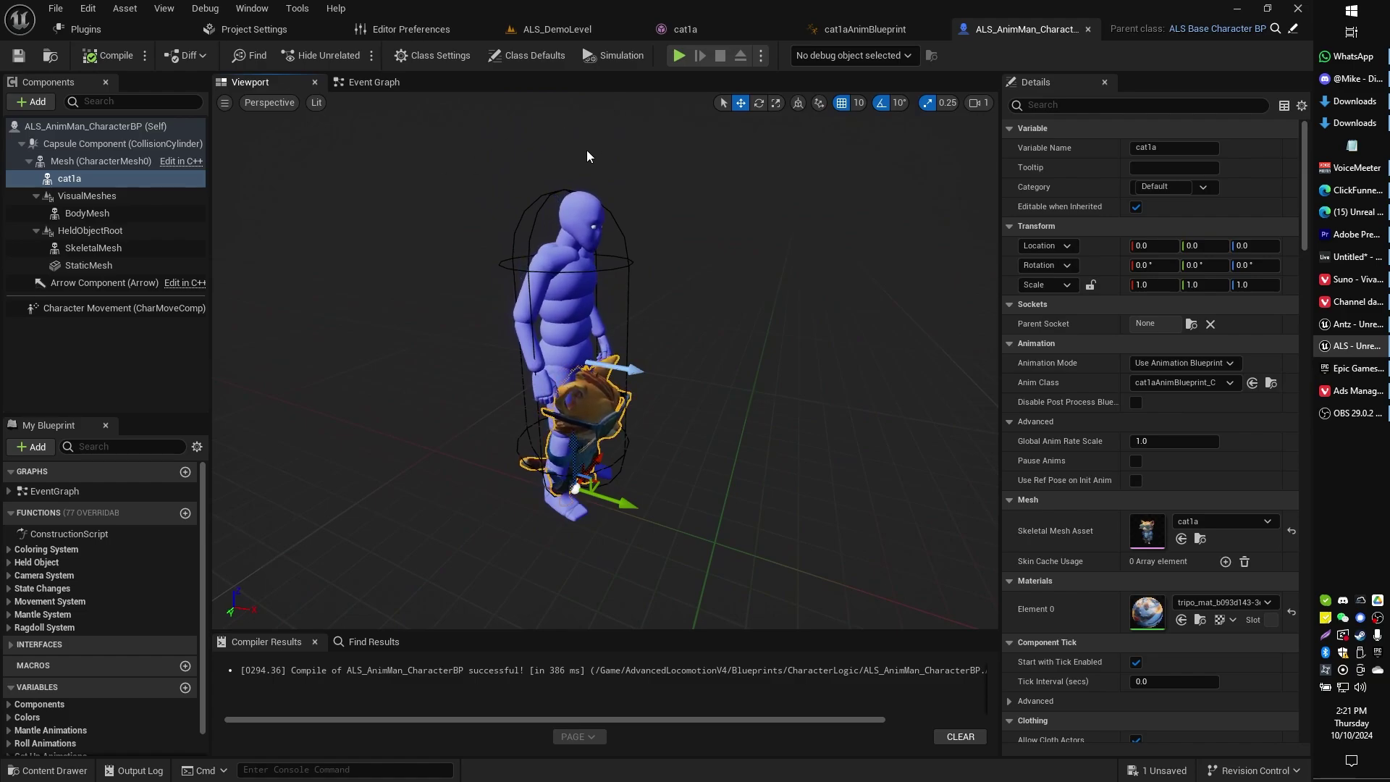
Step: Play ALS_DemoLevel in full screen and take control of the cat character to test its movement
left_click(554, 29)
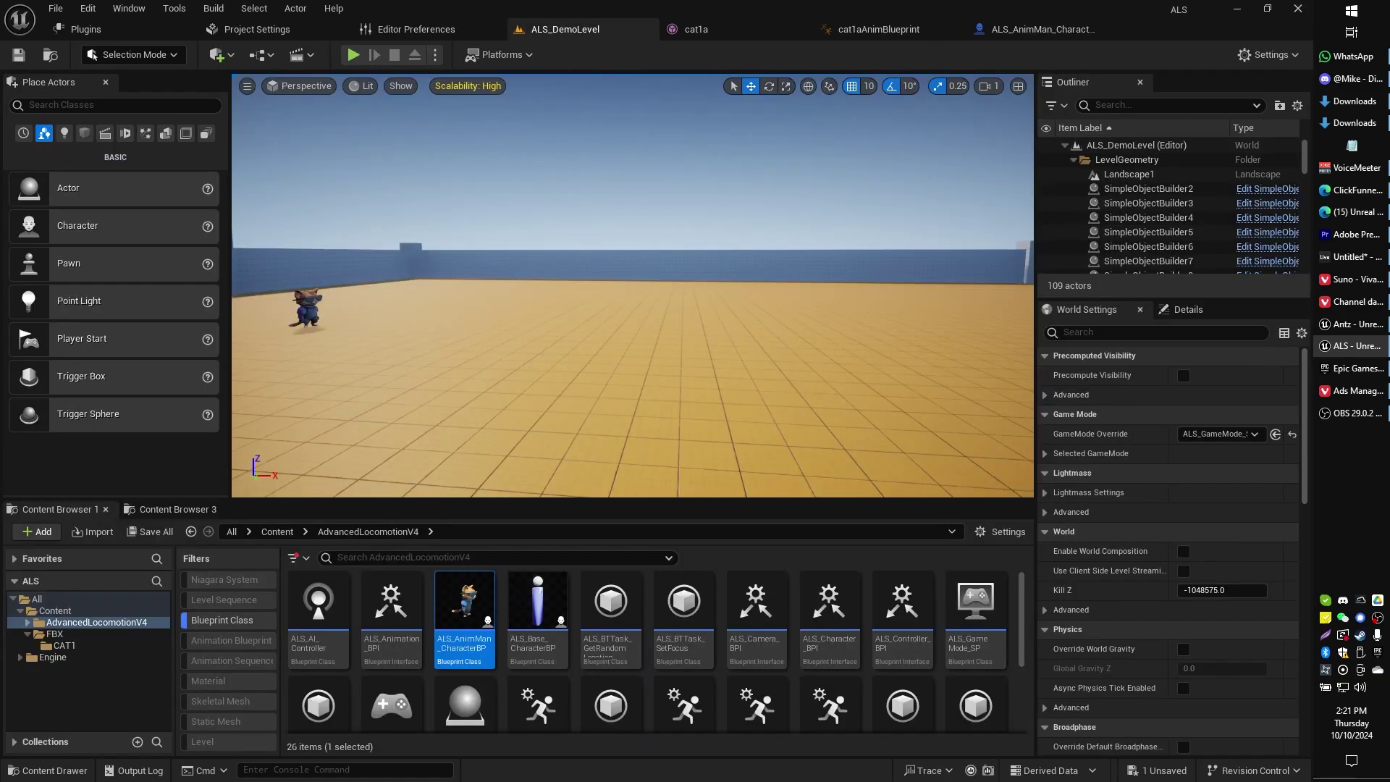
key("alt+p")
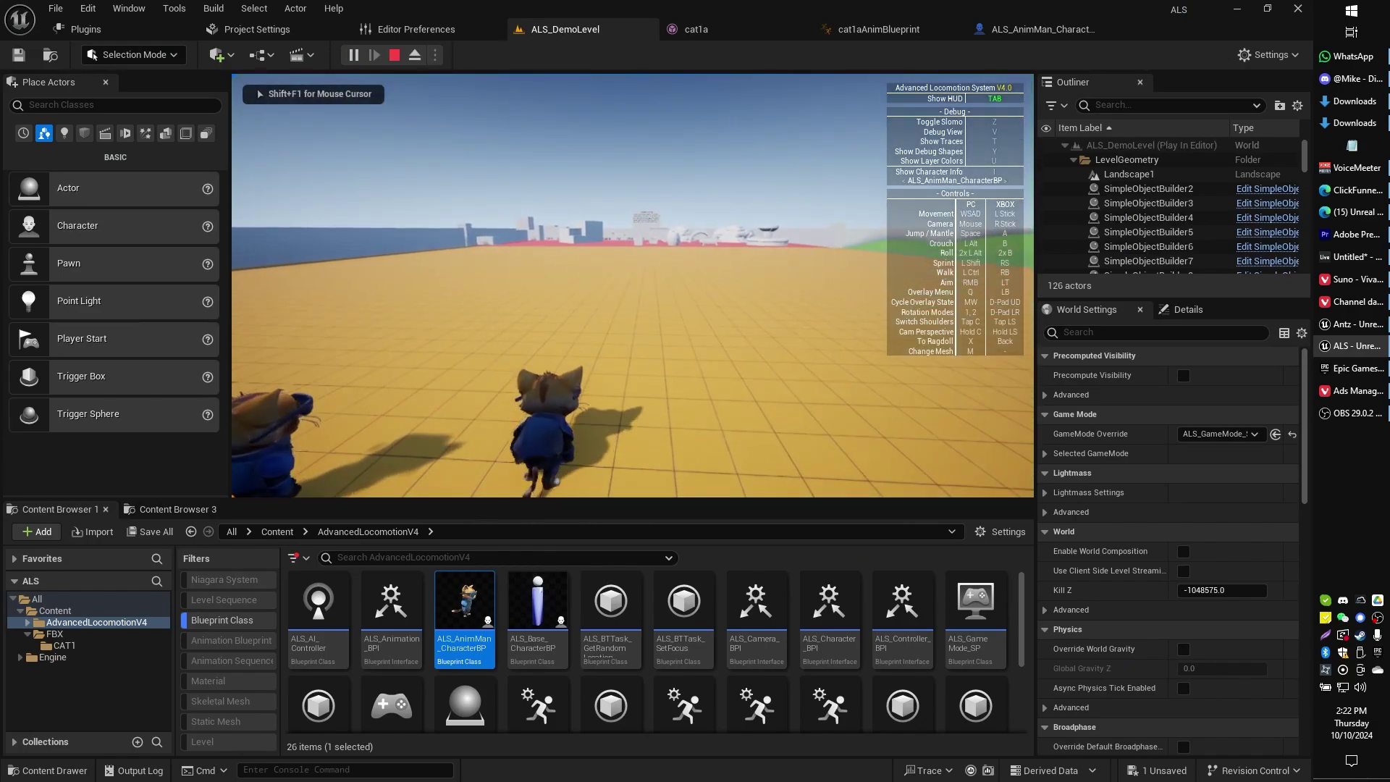
key("F11")
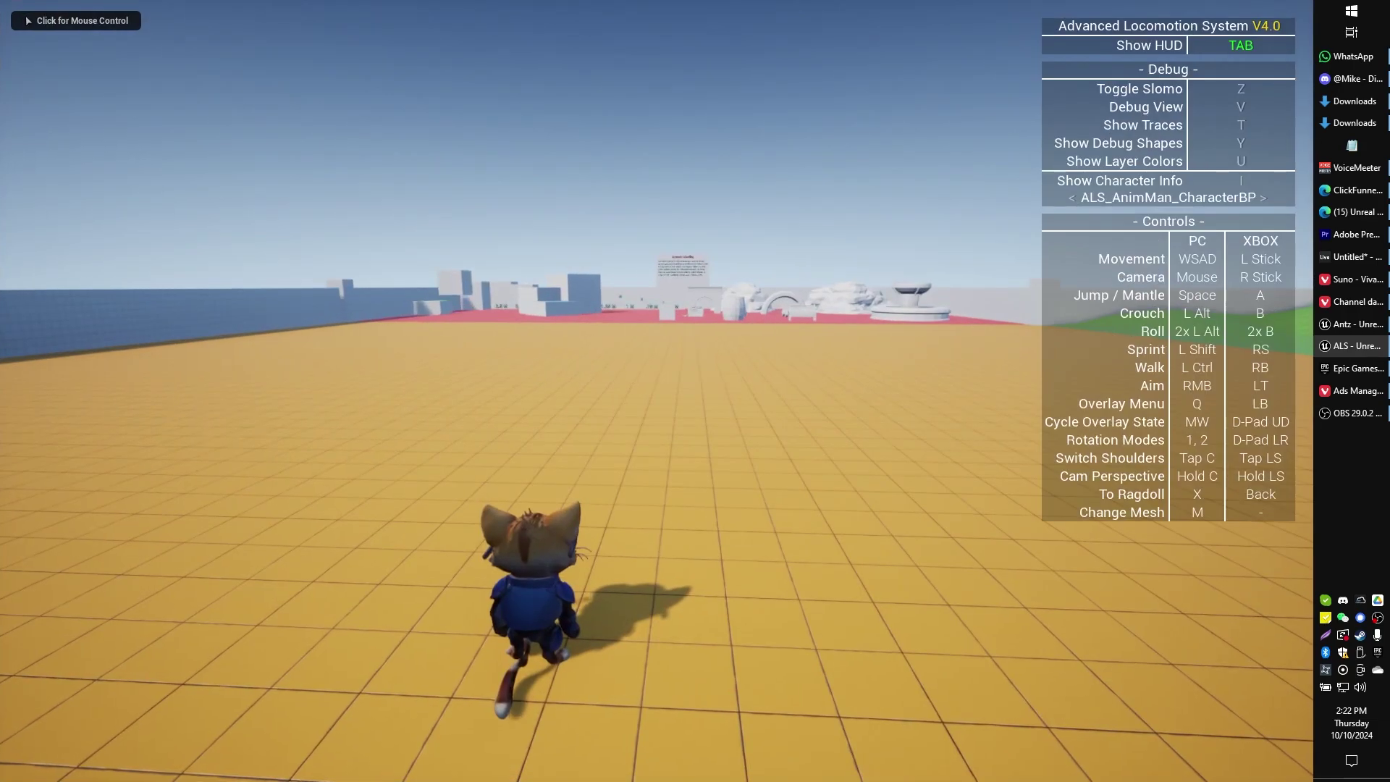
left_click(656, 391)
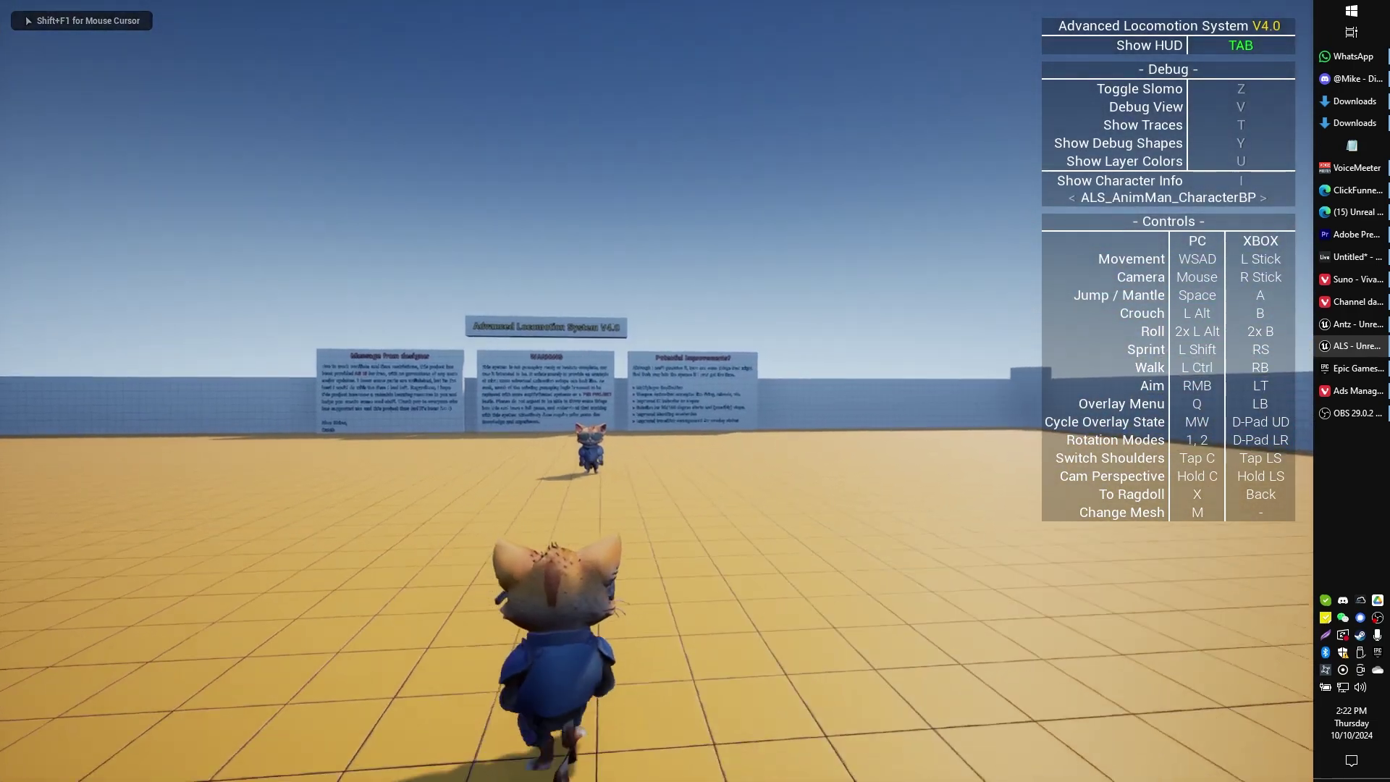
Step: Run the cat character across the yellow floor and through the red obstacle area to the fountain
key("w")
key("w")
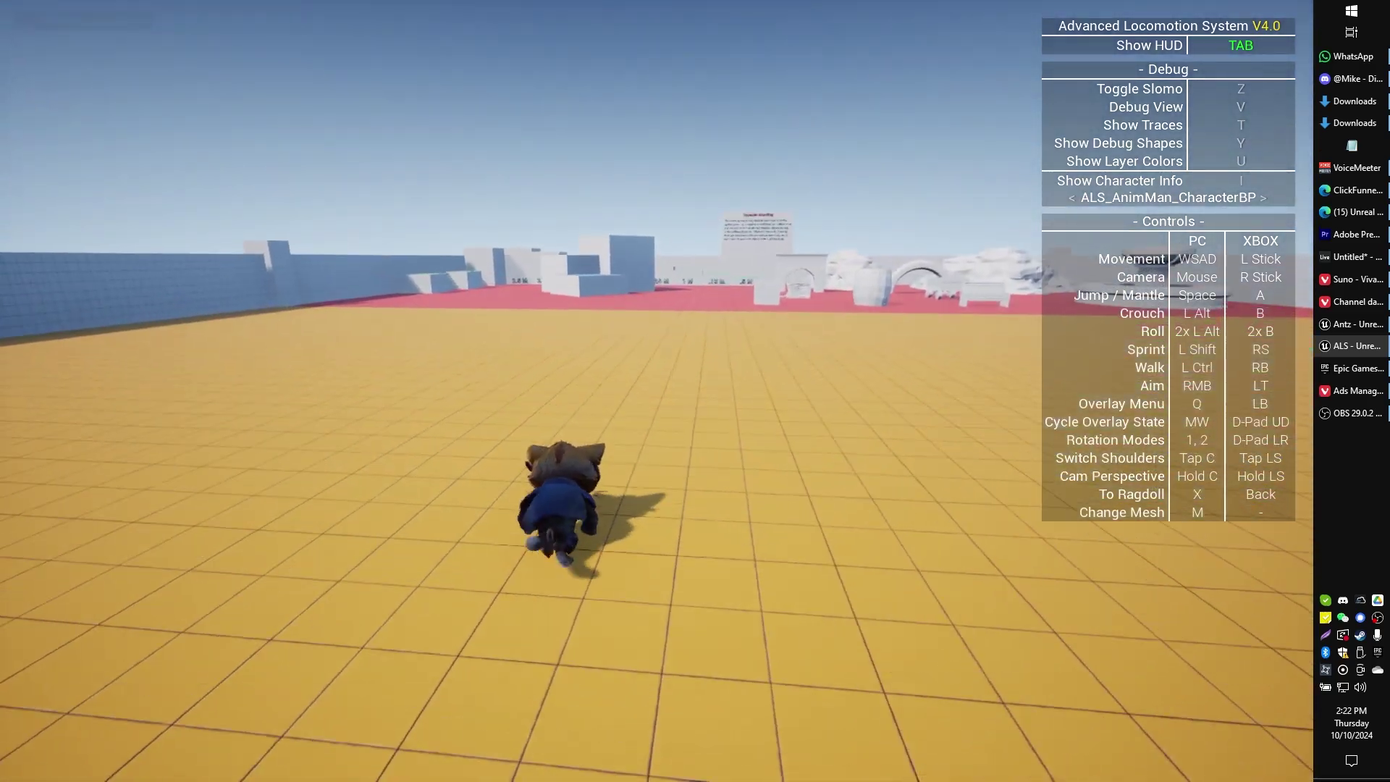
key("w")
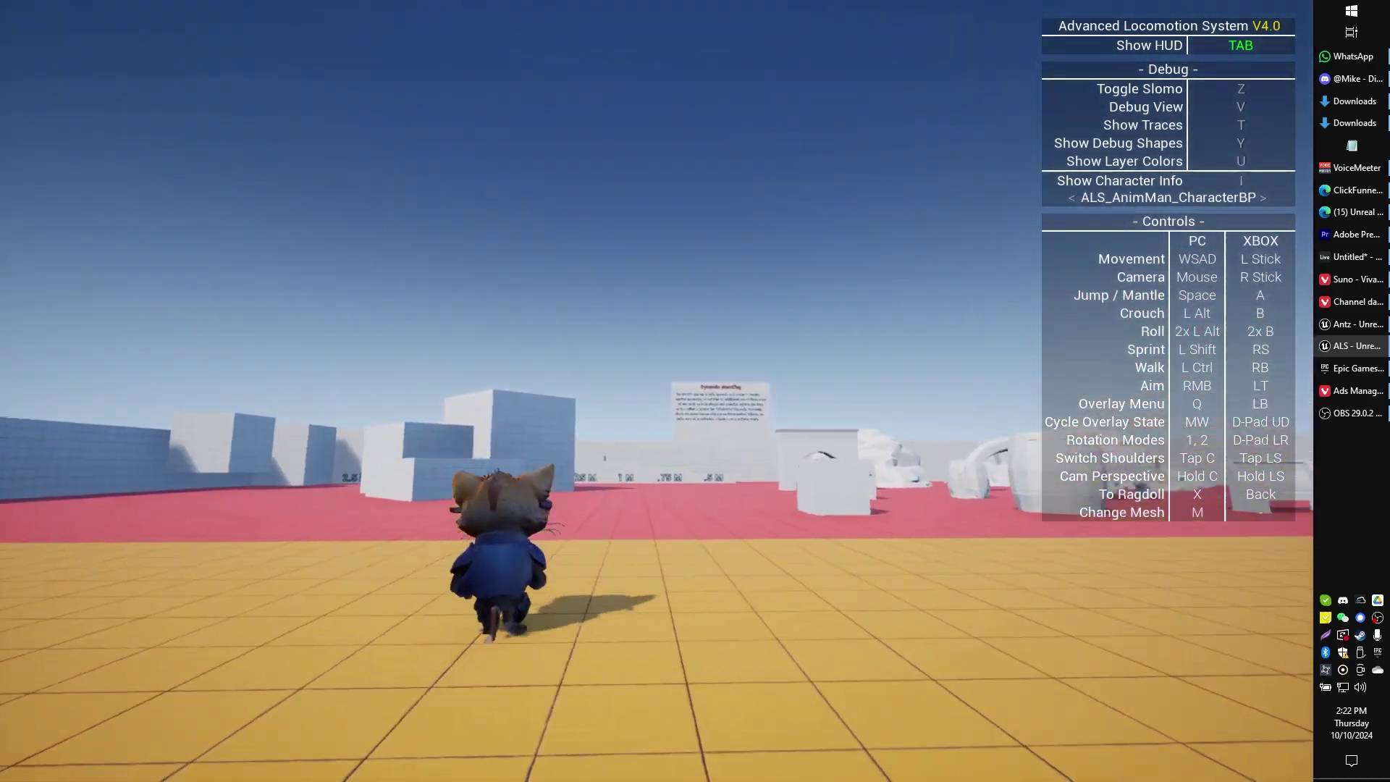
key("w")
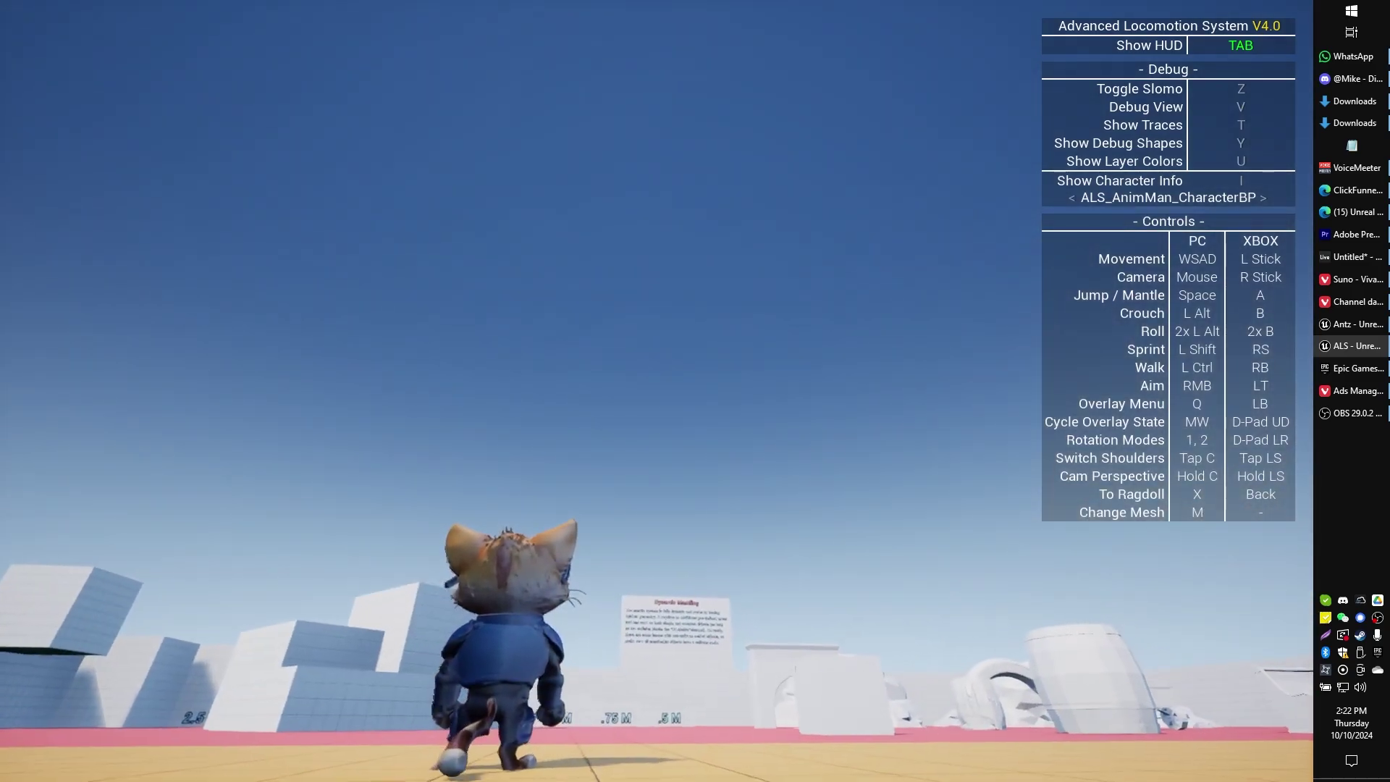
key("w")
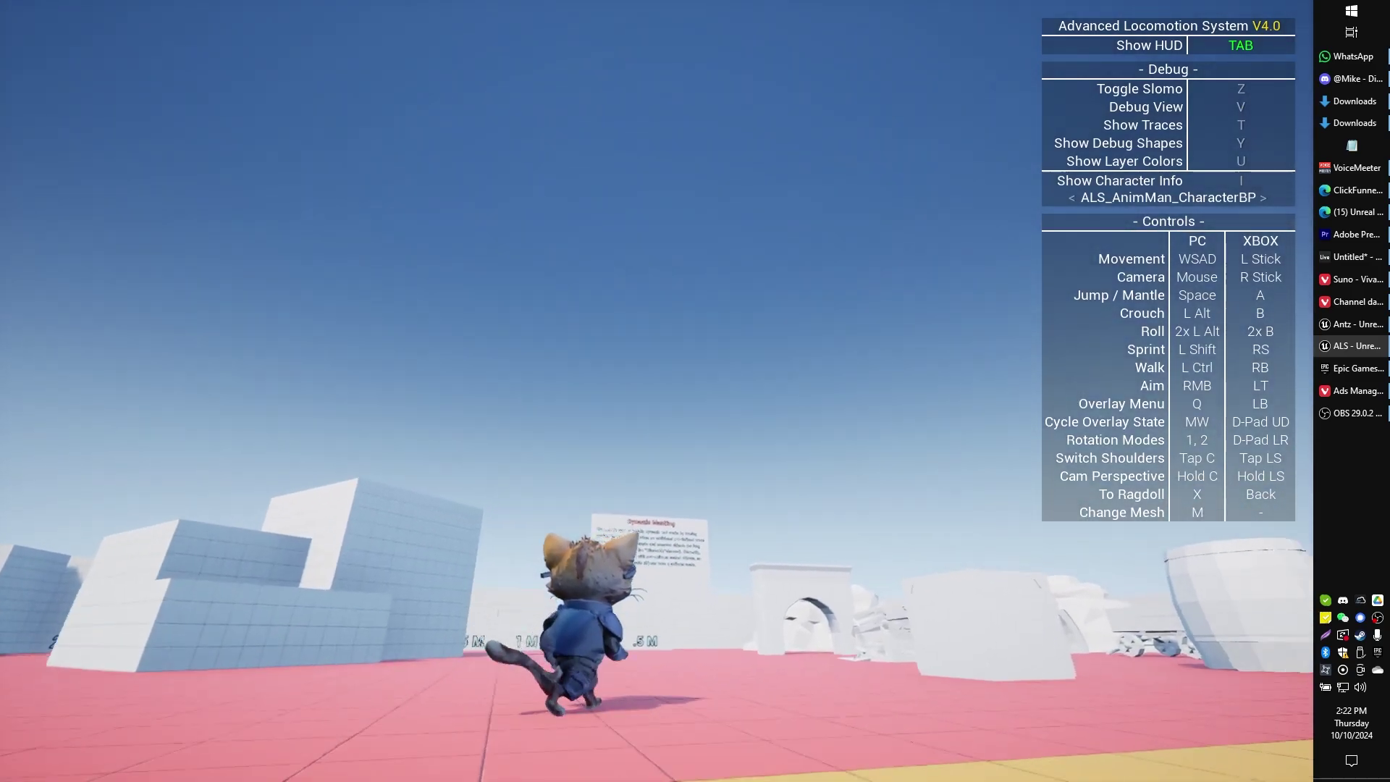
key("w")
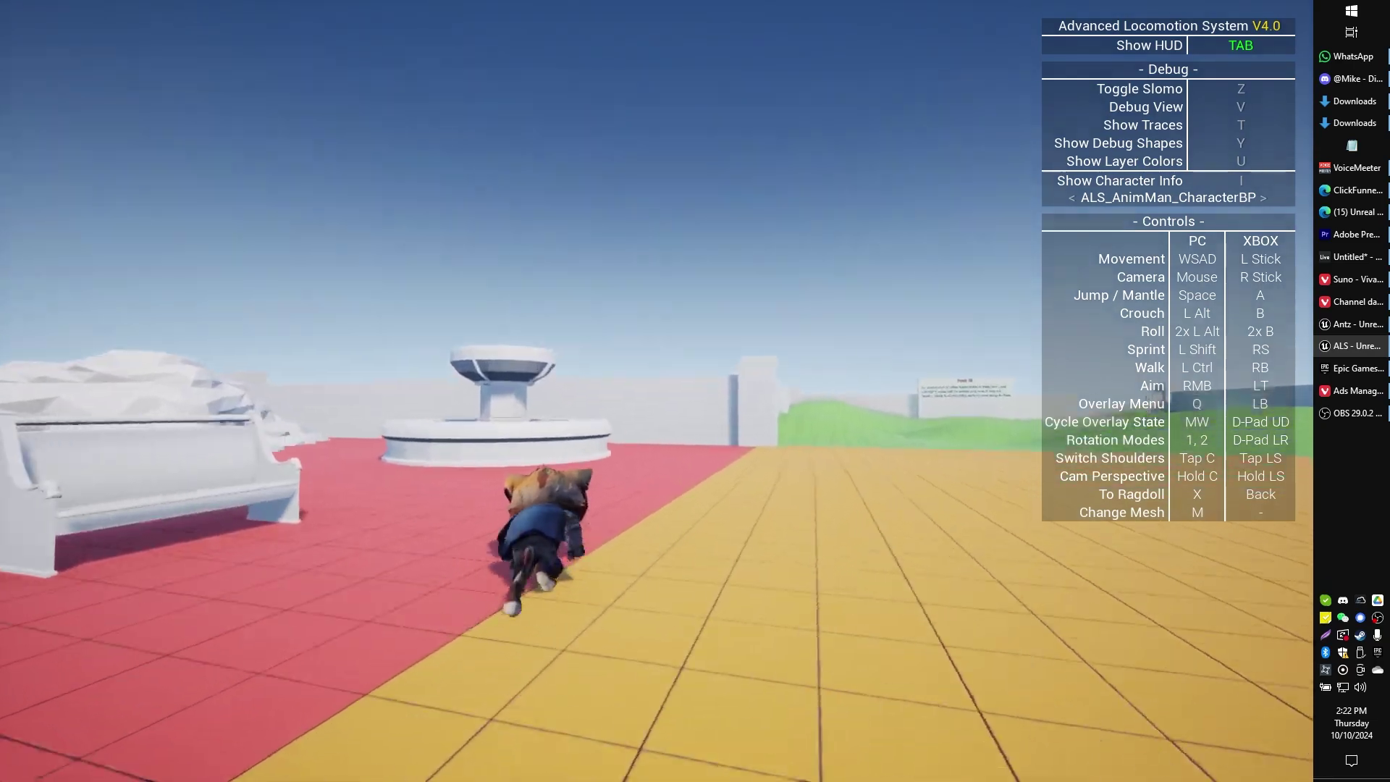
Step: Run the cat over the green hills, climb the light-blue wall and move along its top to the end block
key("w")
key("w")
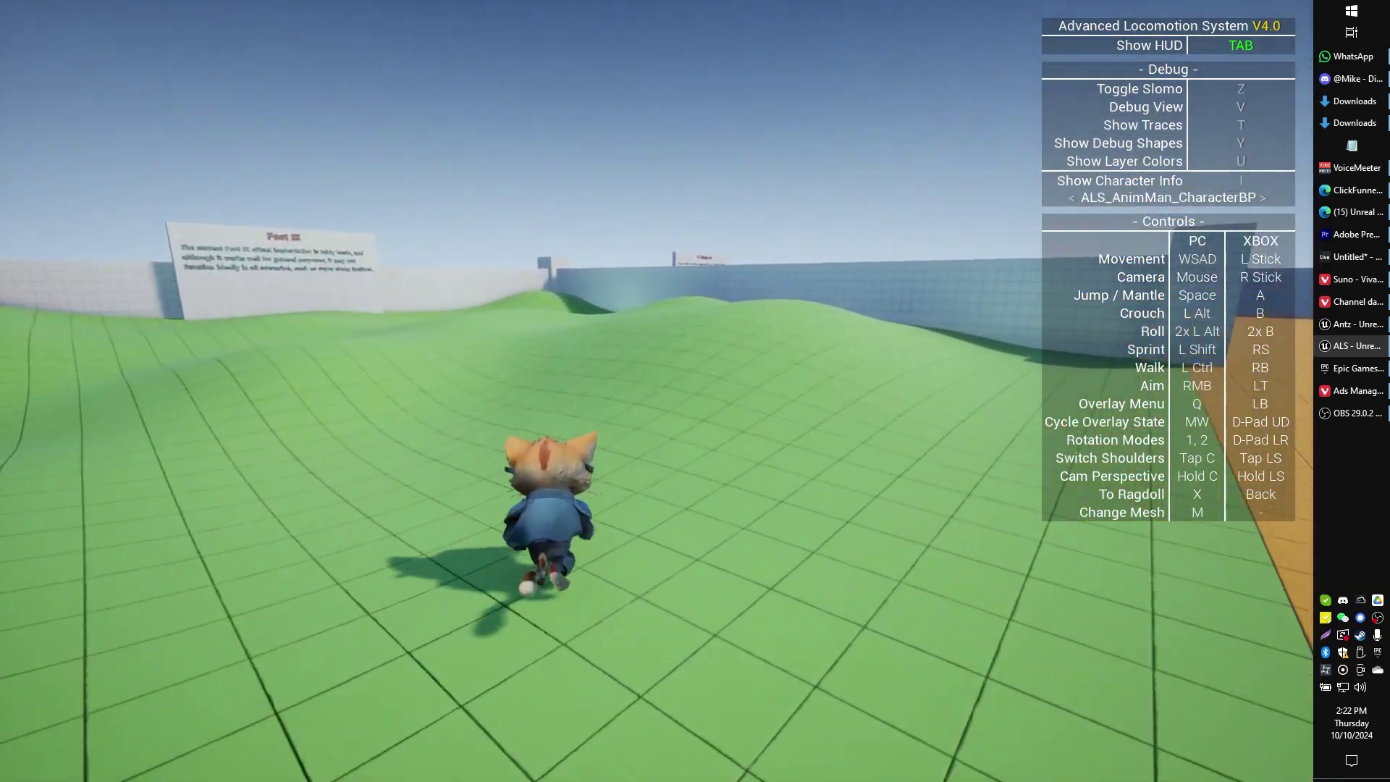
key("w")
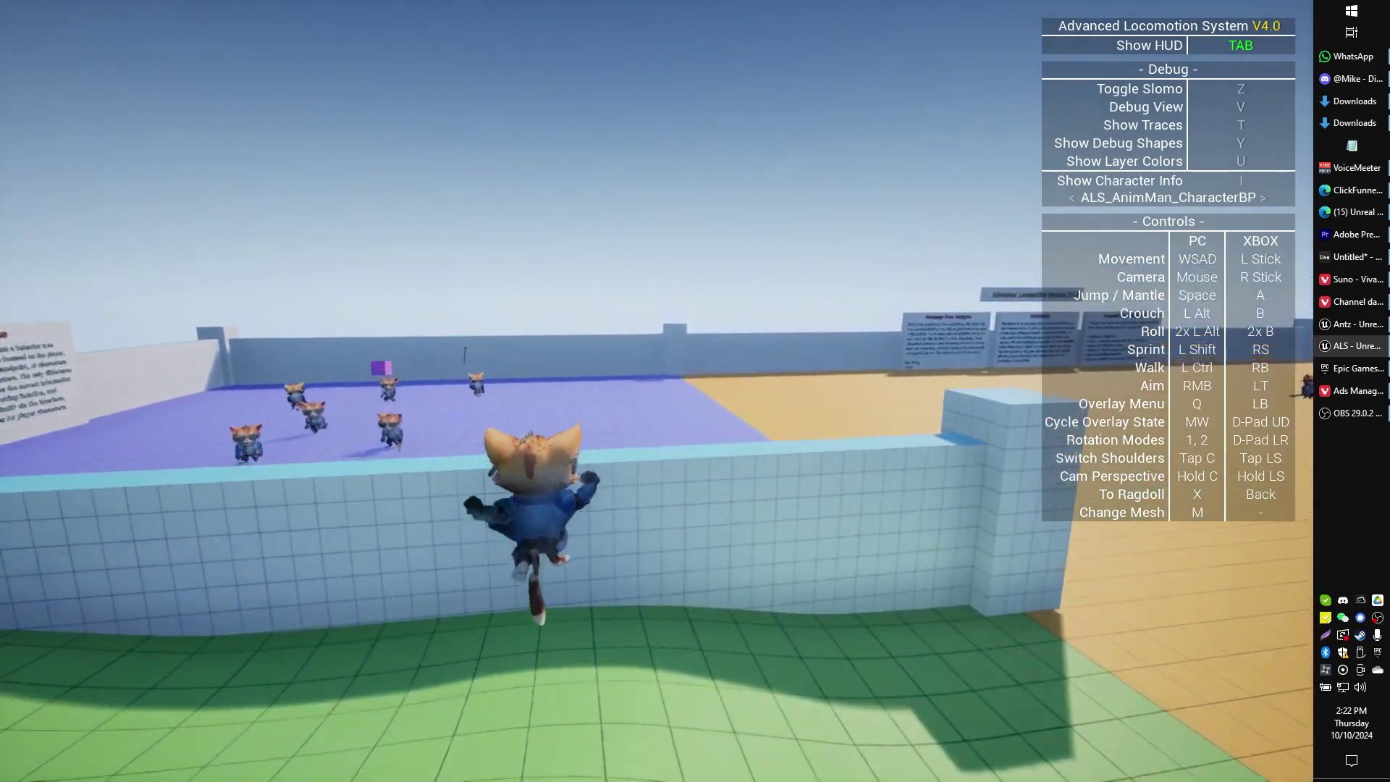
key("w")
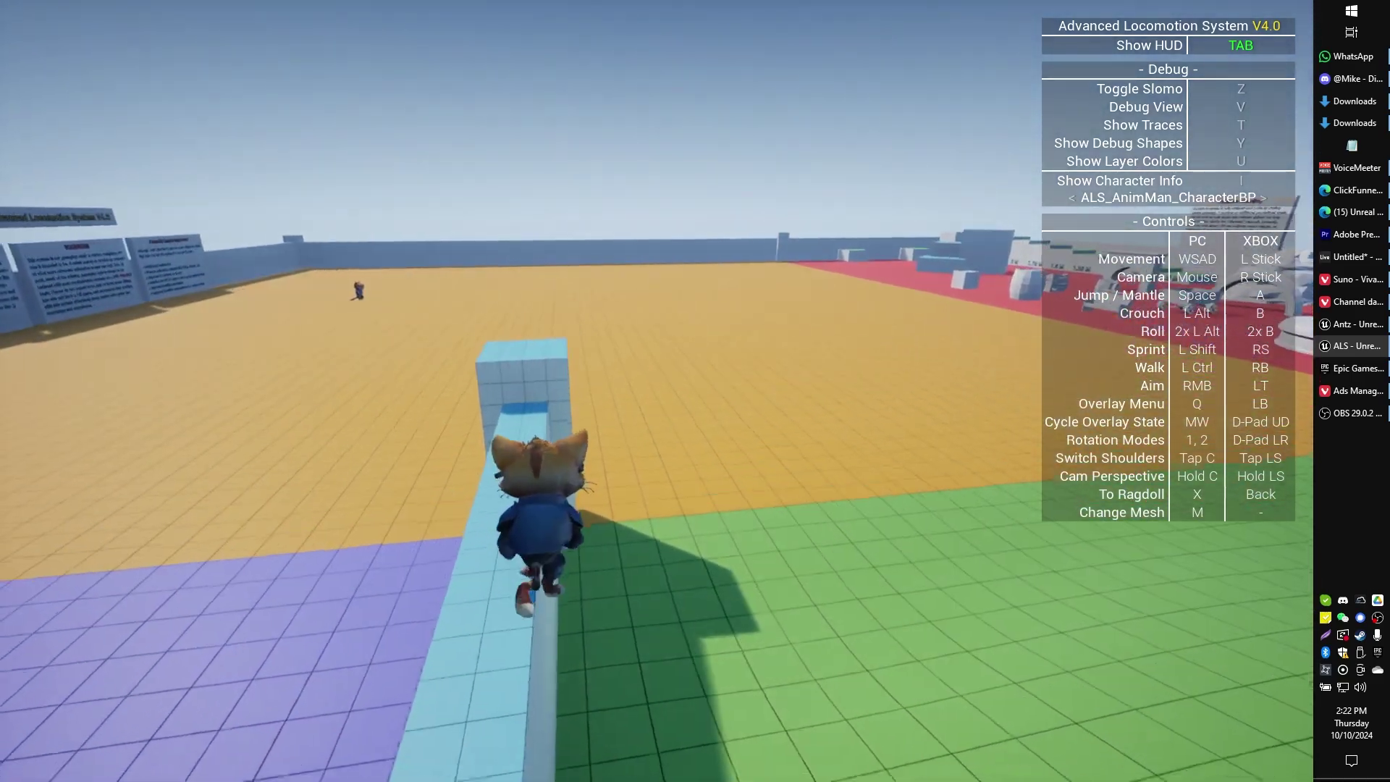
key("w")
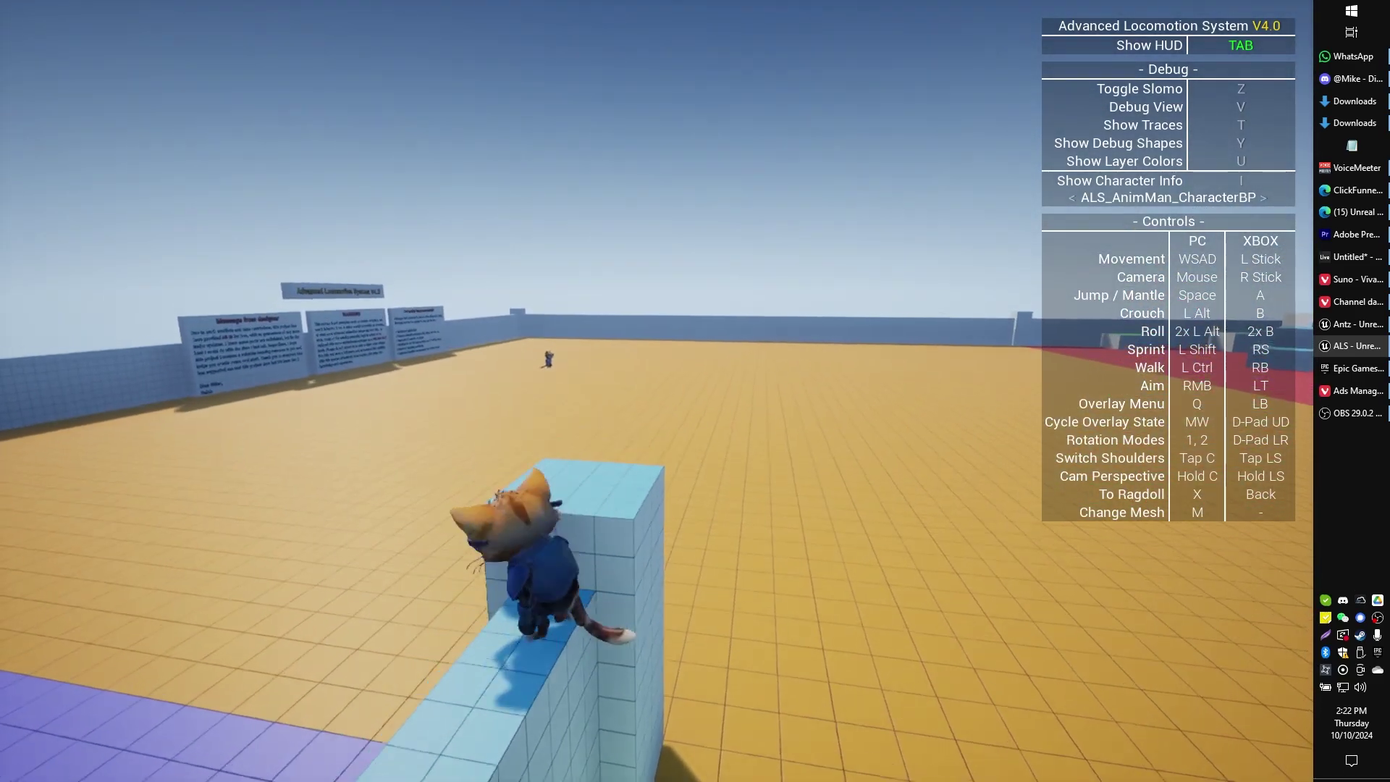
Step: Drop the cat from the wall, run it around the open yellow floor and end the play session
key("w")
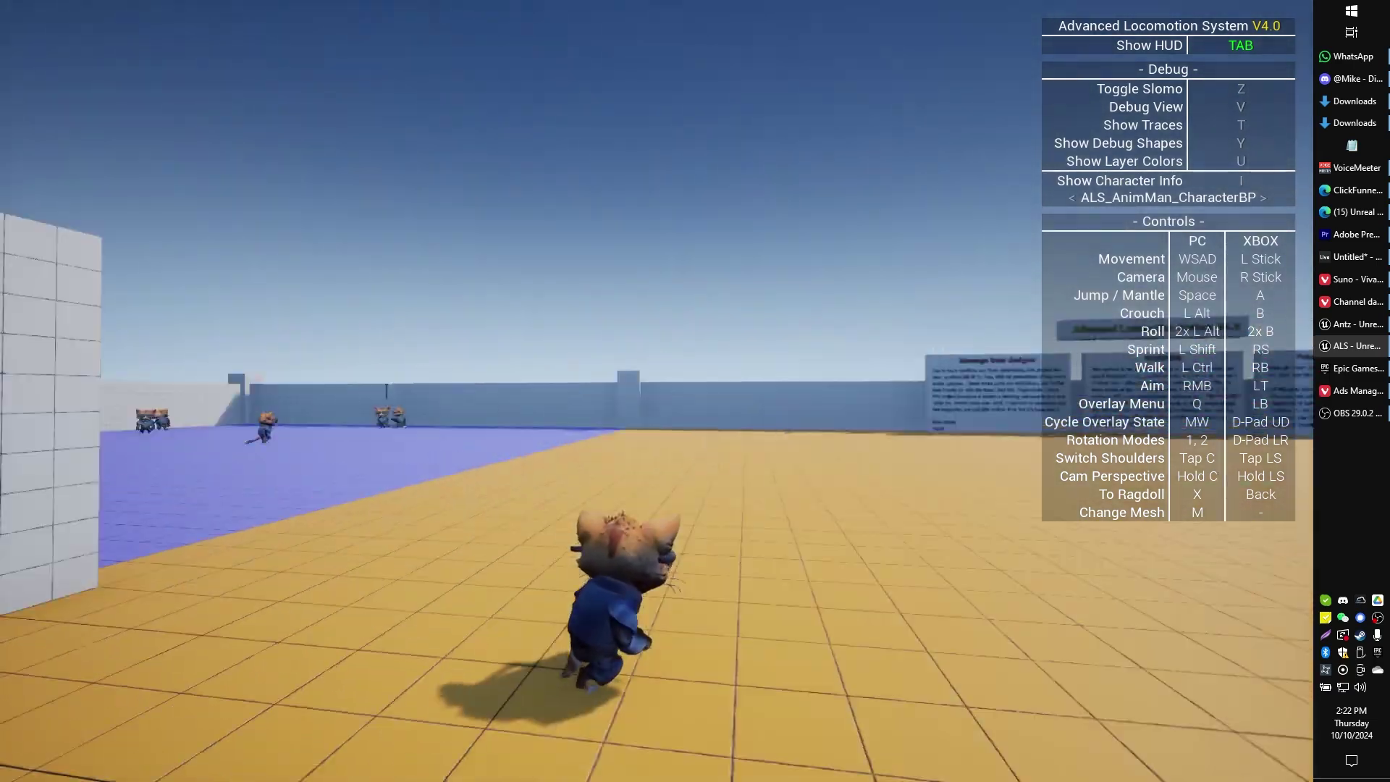
key("w")
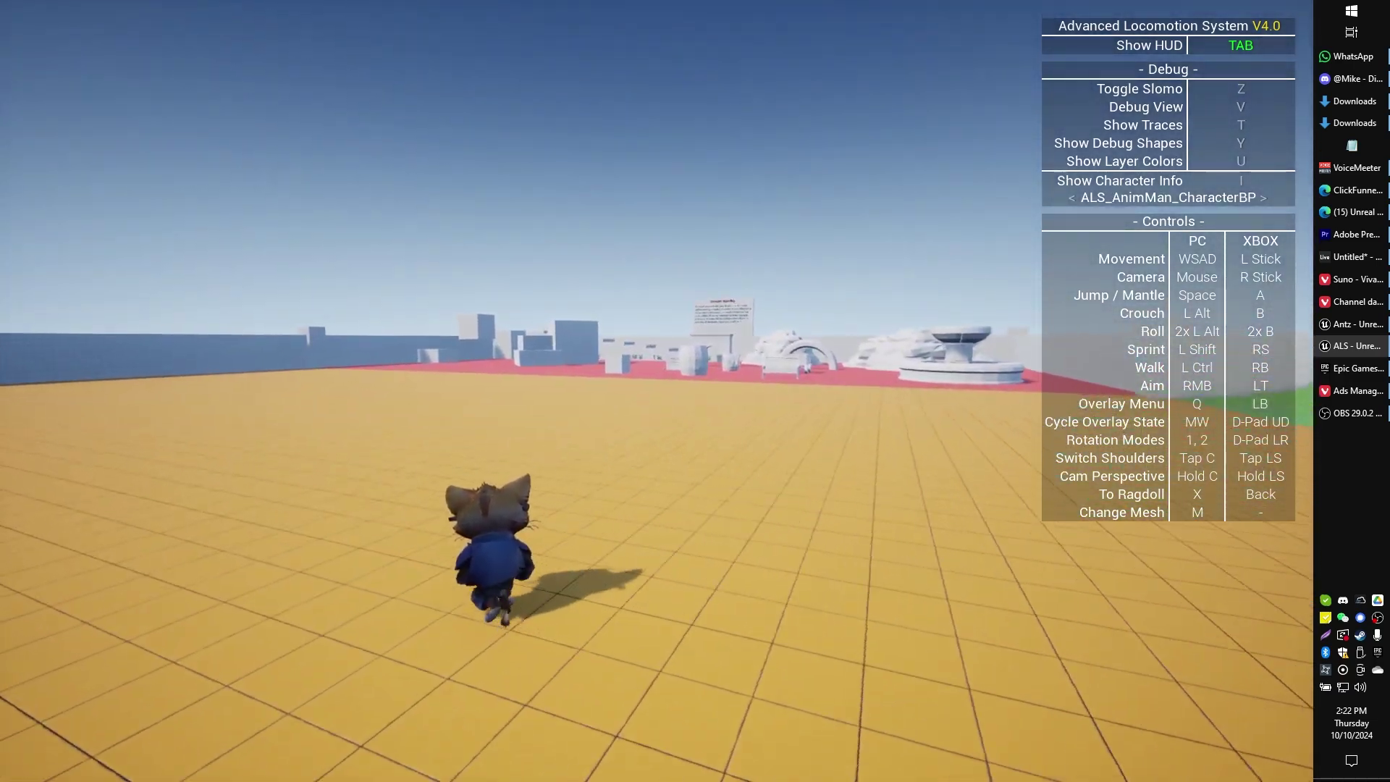
key("w")
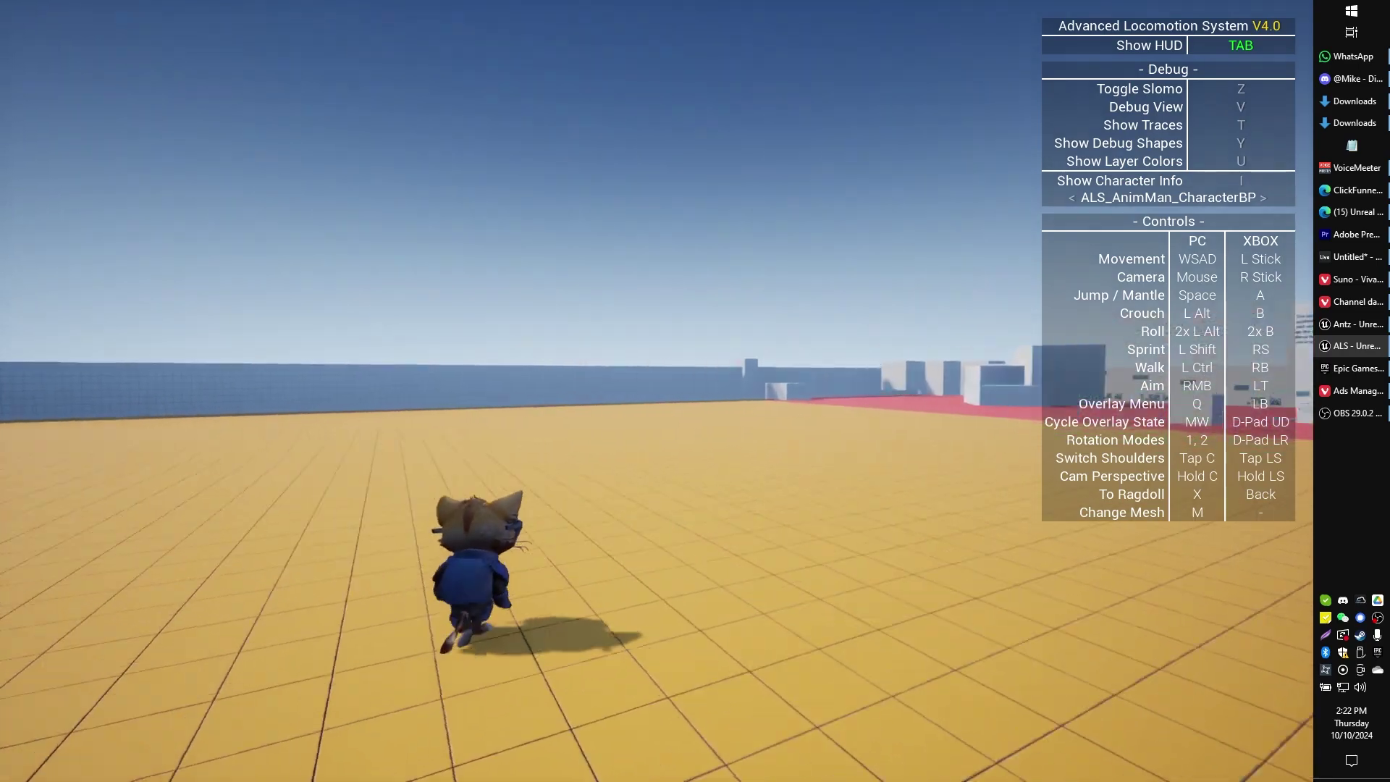
key("w")
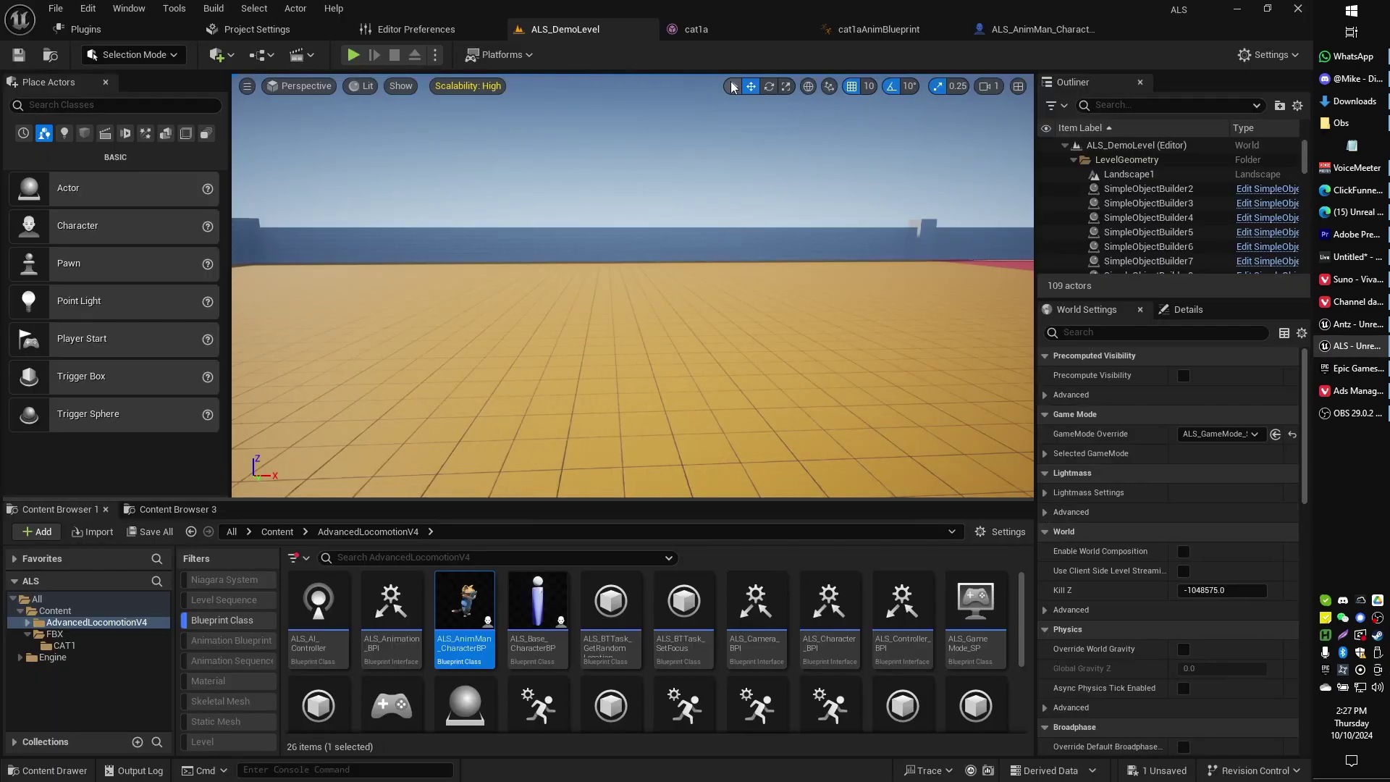
Step: In ALS_AnimMan_CharacterBP, select the mannequin Mesh component and filter its details by "hidde" to show the Hidden in Game setting
left_click(1011, 31)
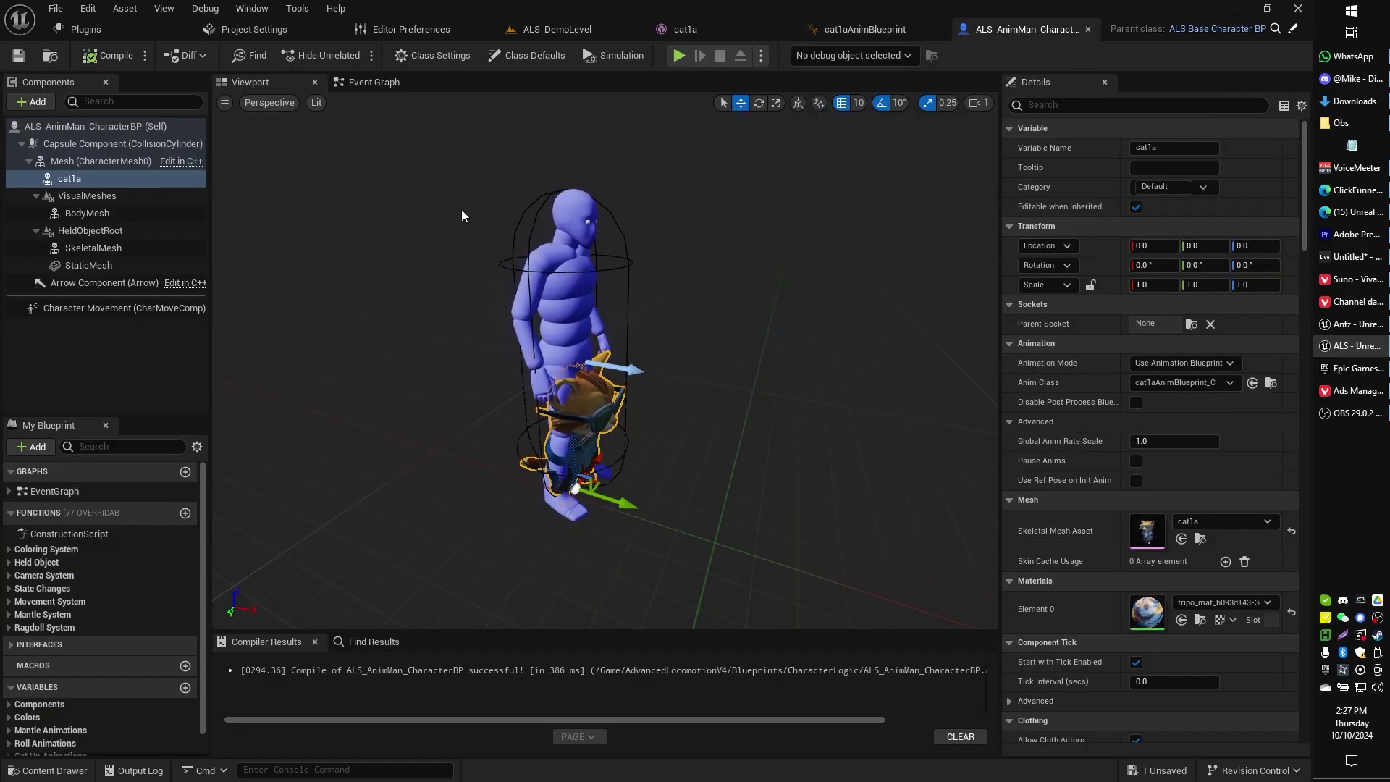
left_click(547, 235)
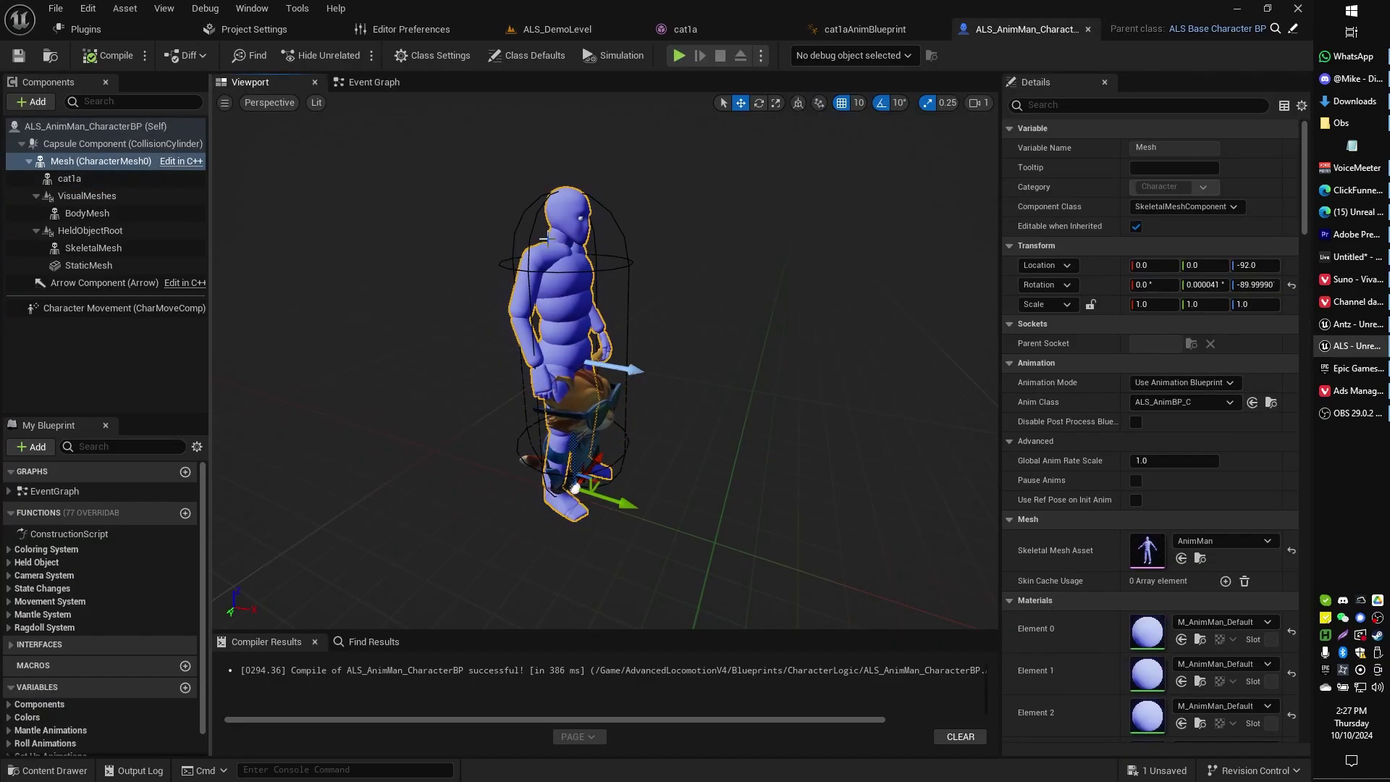
left_click(1041, 108)
type("hid")
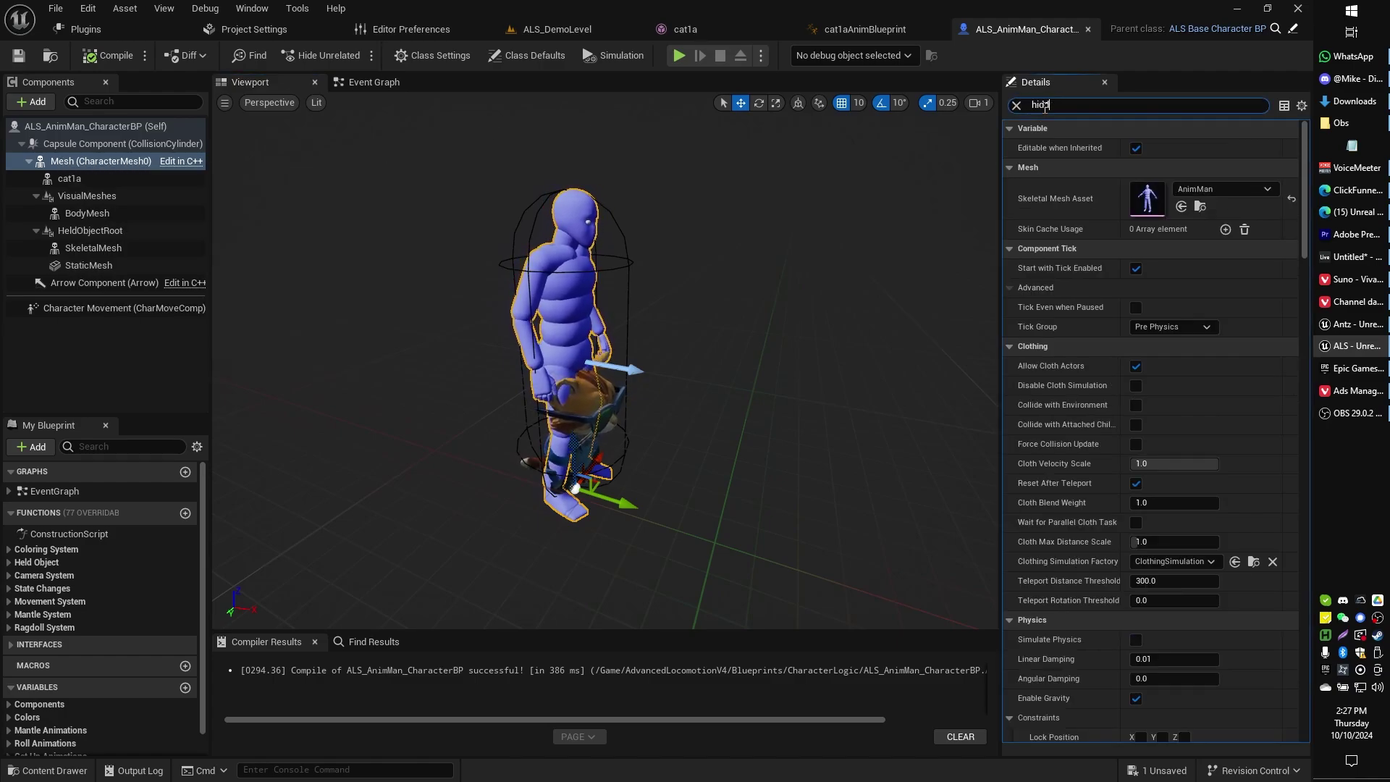
type("de")
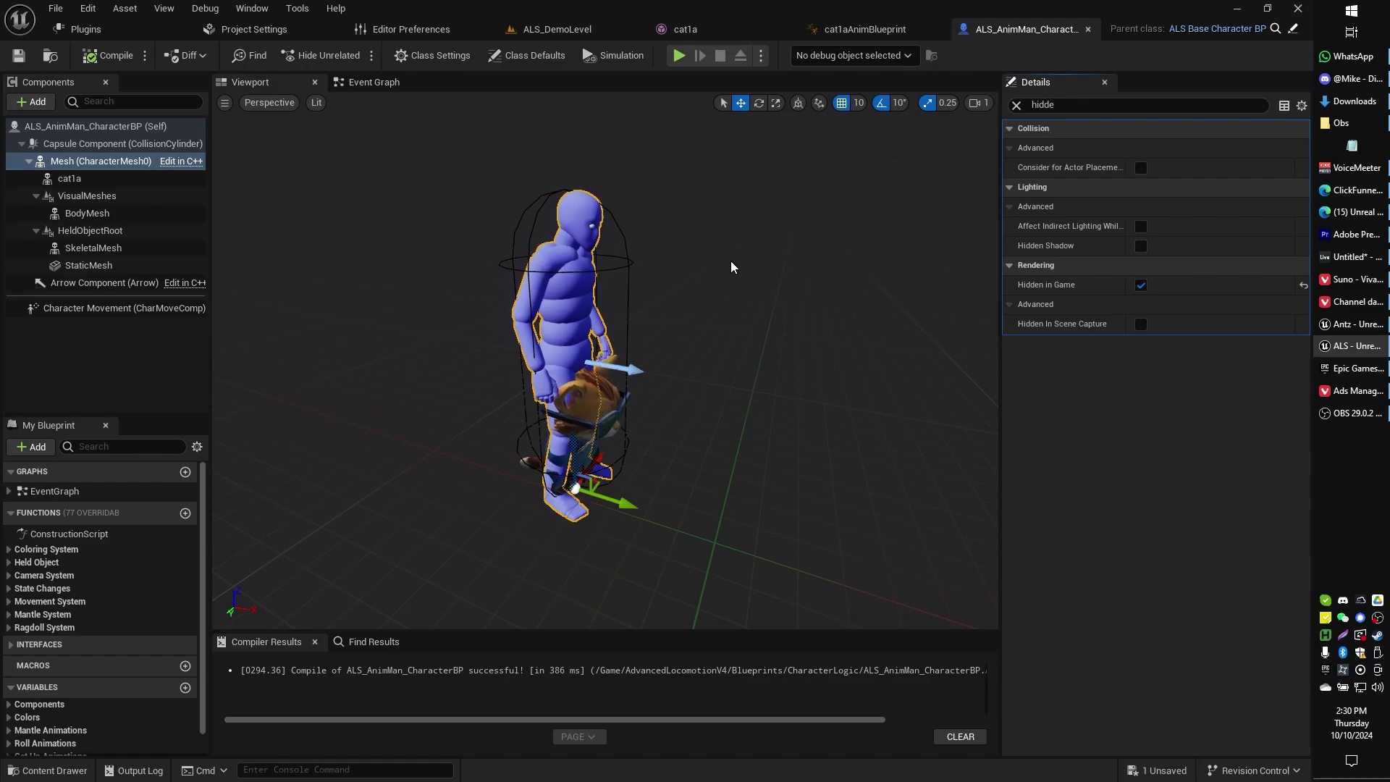
Step: Return to cat1aAnimBlueprint's AnimGraph and bring up the assets in the CAT1 folder
left_click(827, 32)
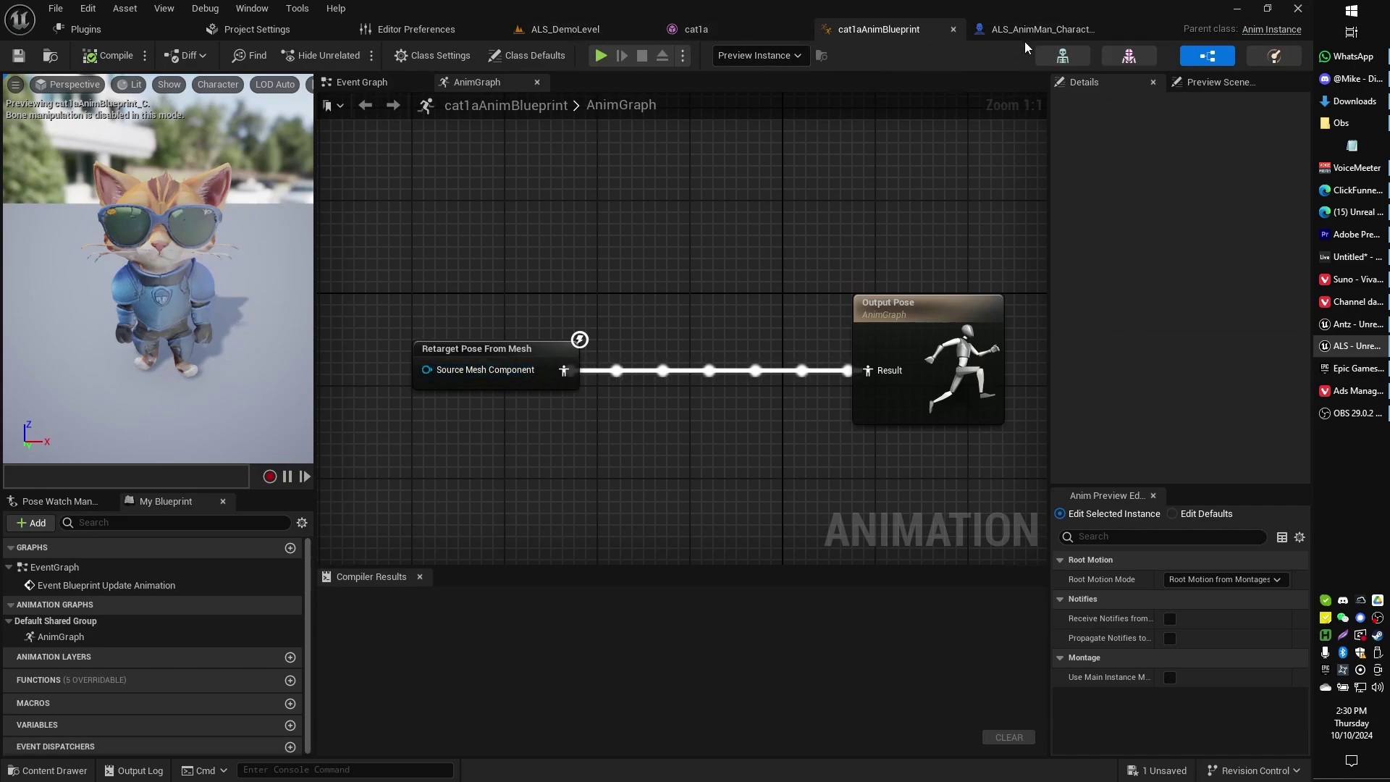
key("ctrl+space")
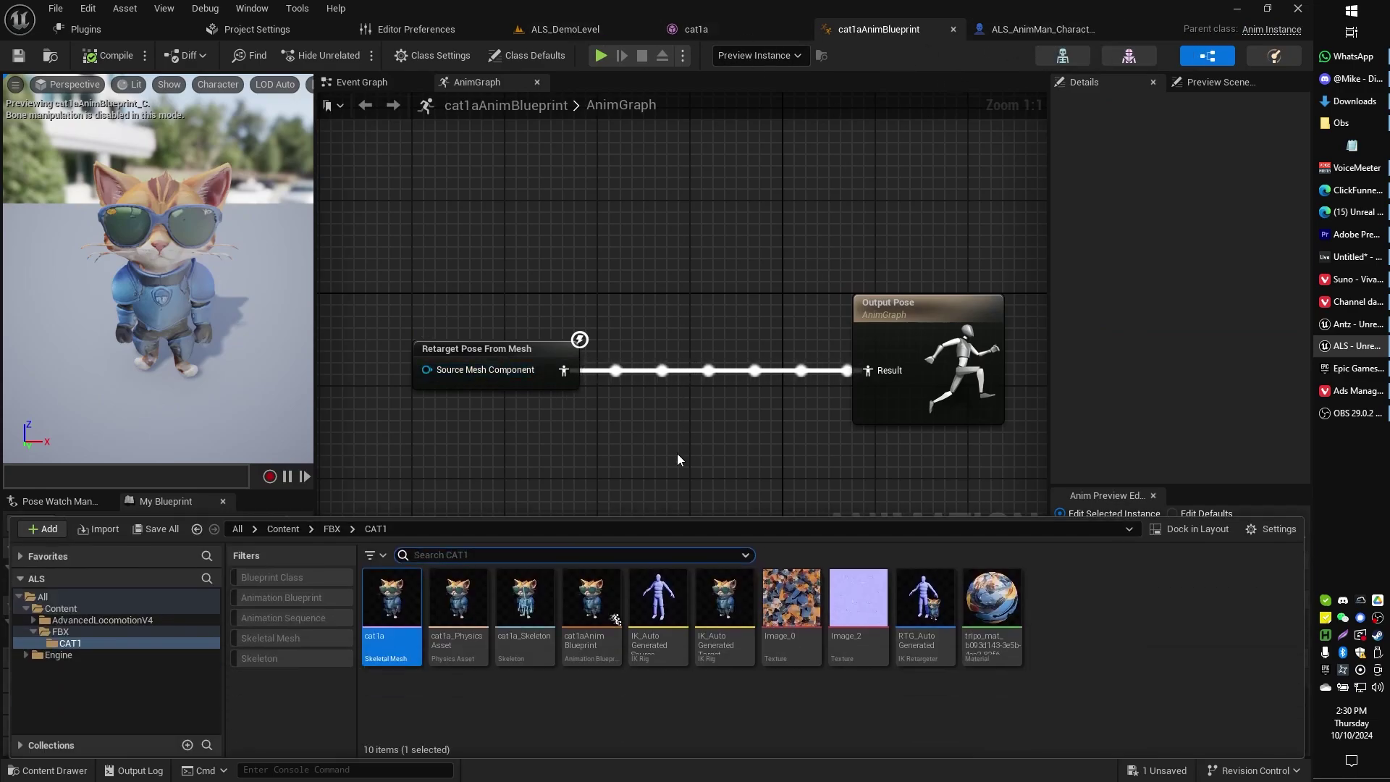